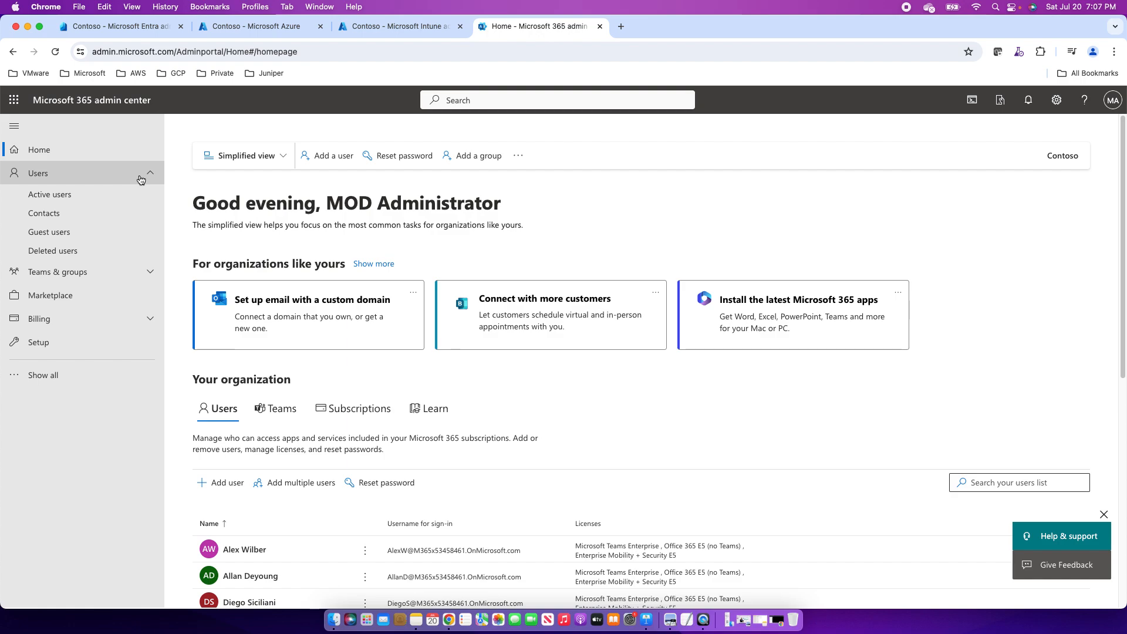
Move from the Microsoft 365 admin center to the Contoso Microsoft Entra admin center home.
left_click(228, 32)
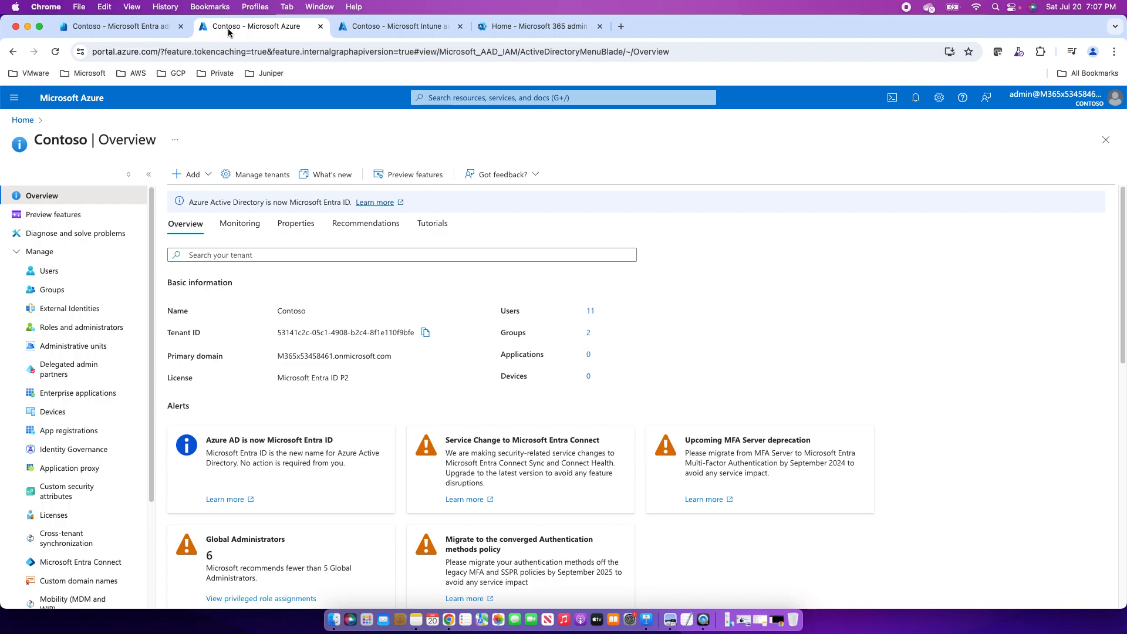
left_click(508, 30)
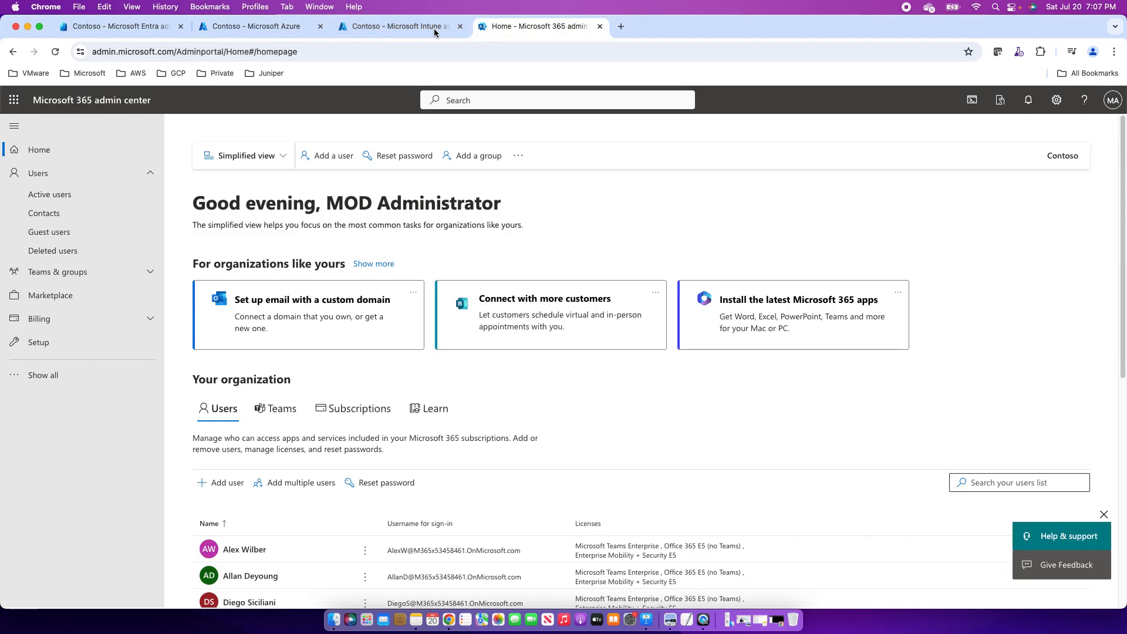
left_click(127, 29)
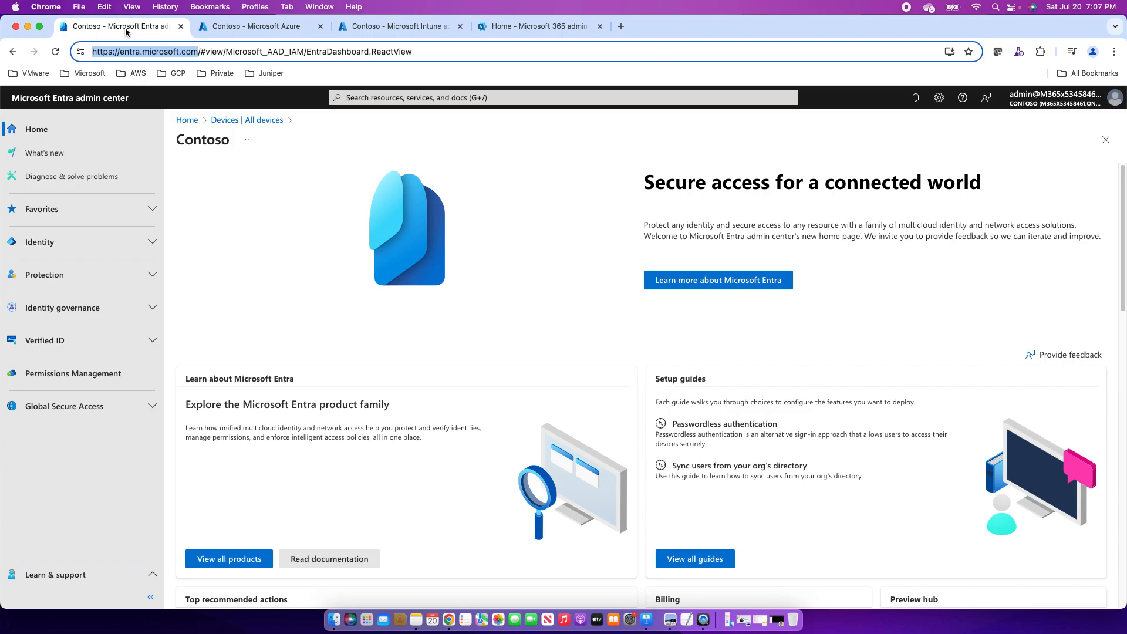
left_click(351, 33)
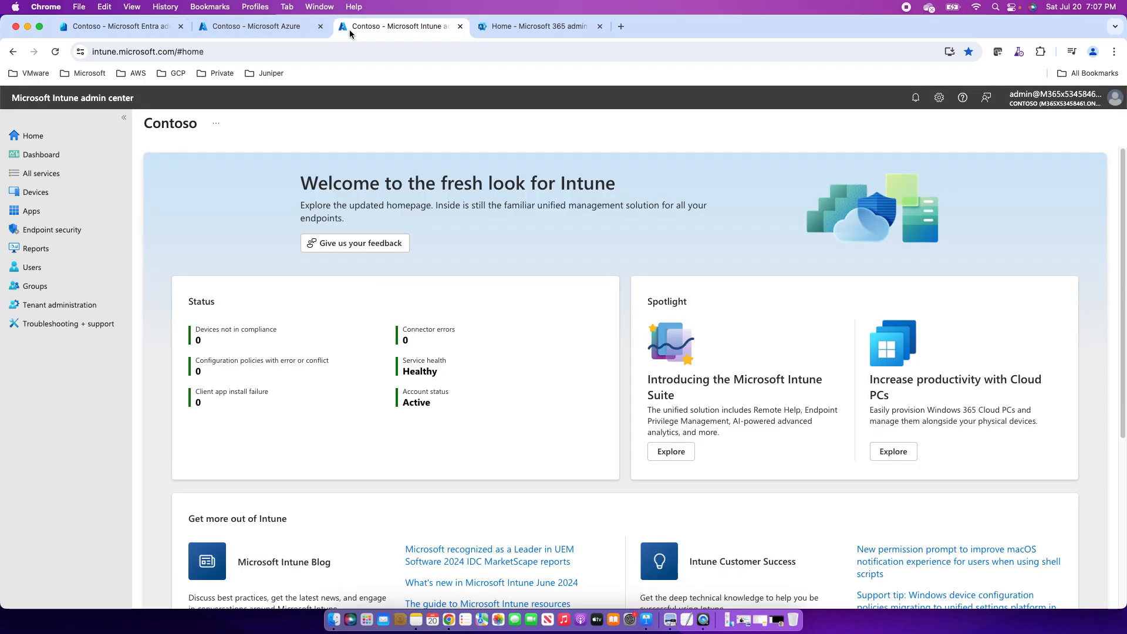
left_click(104, 25)
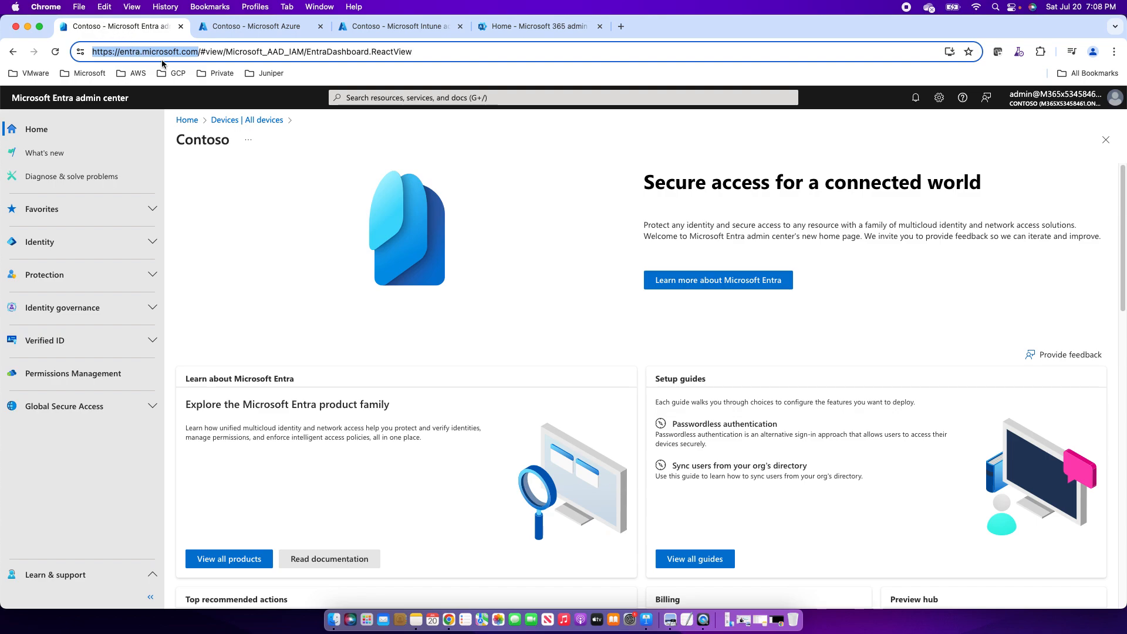
left_click(229, 34)
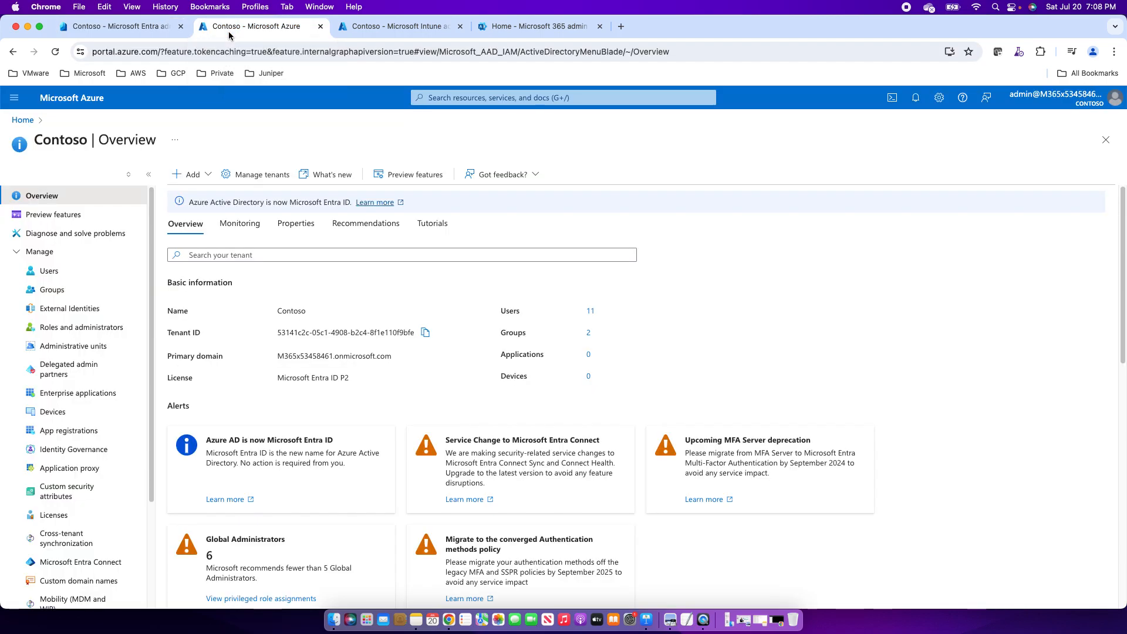
left_click(97, 30)
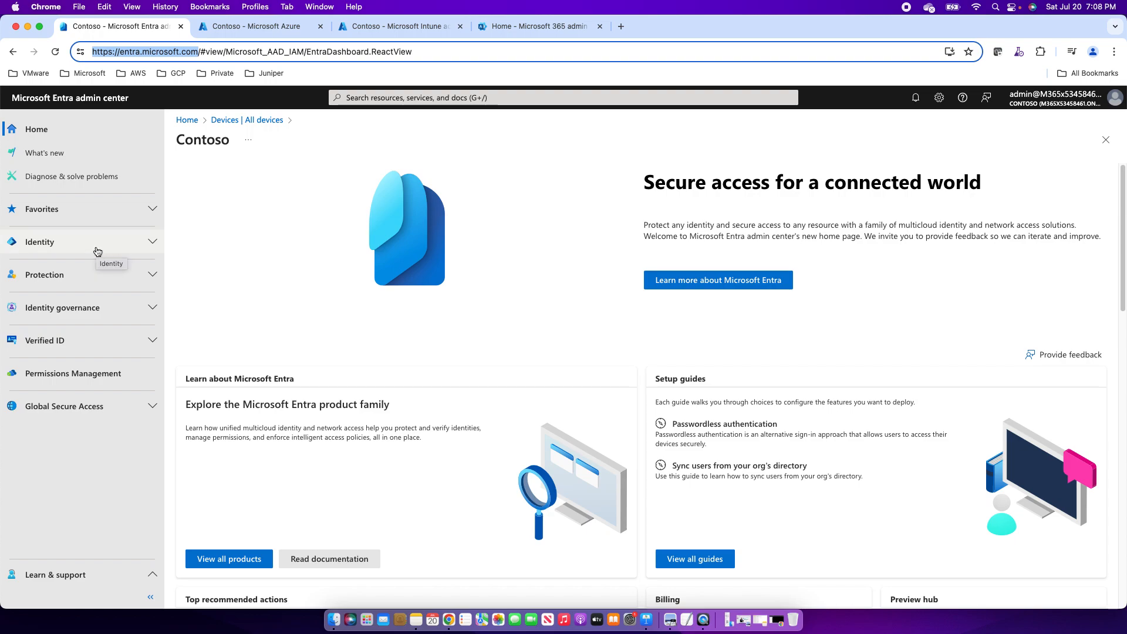
Open Identity > Settings > Domain names to list the tenant's custom domains.
left_click(144, 245)
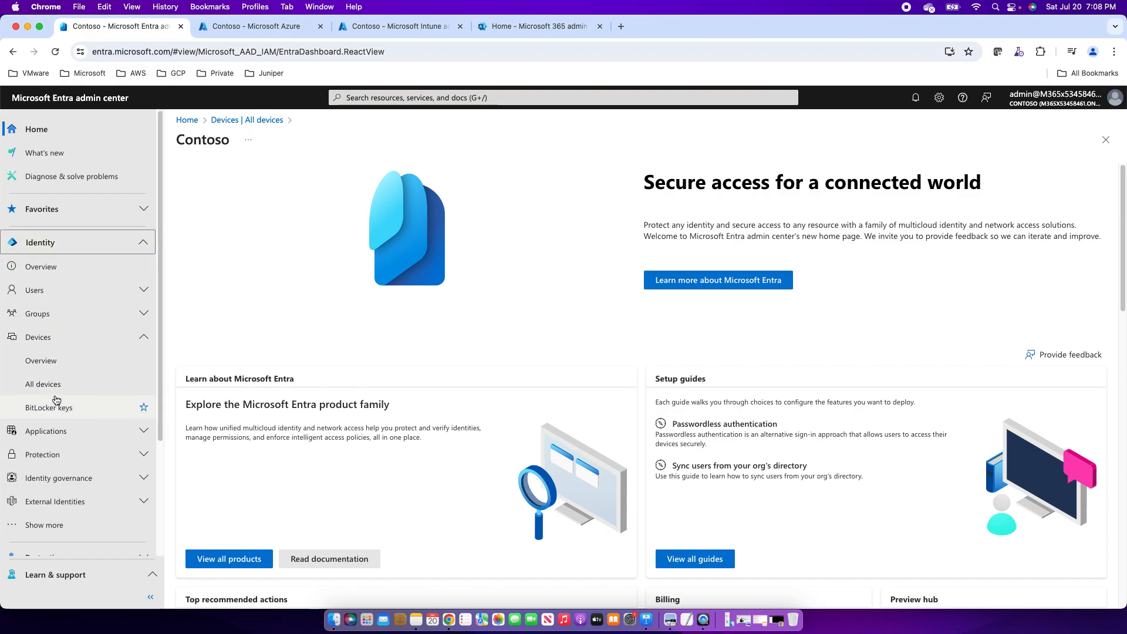
left_click(32, 526)
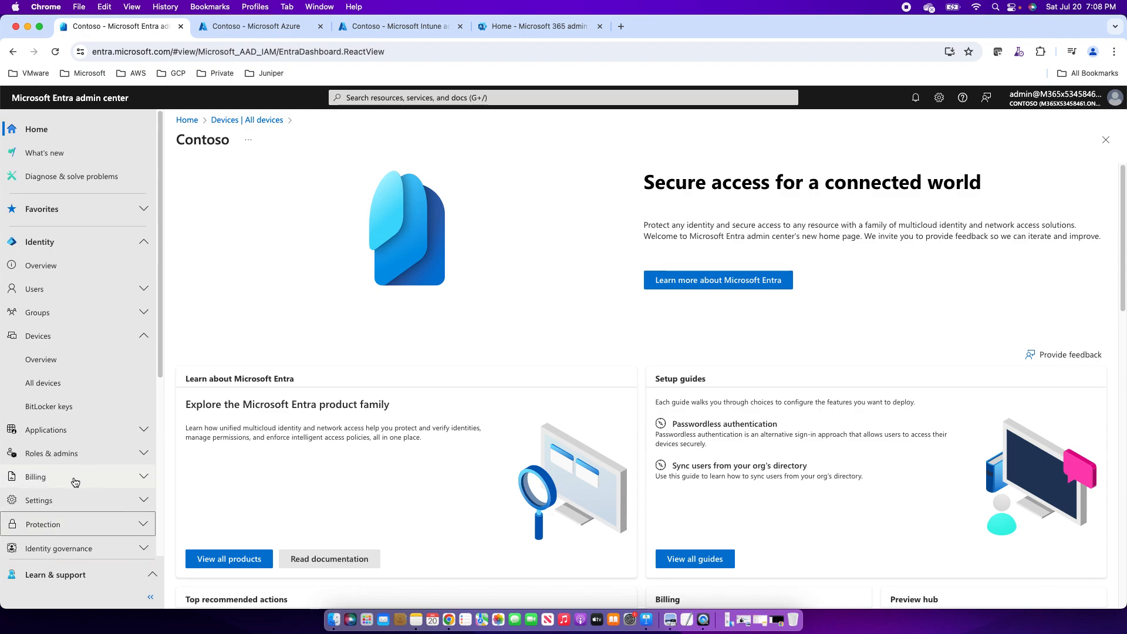
left_click(45, 504)
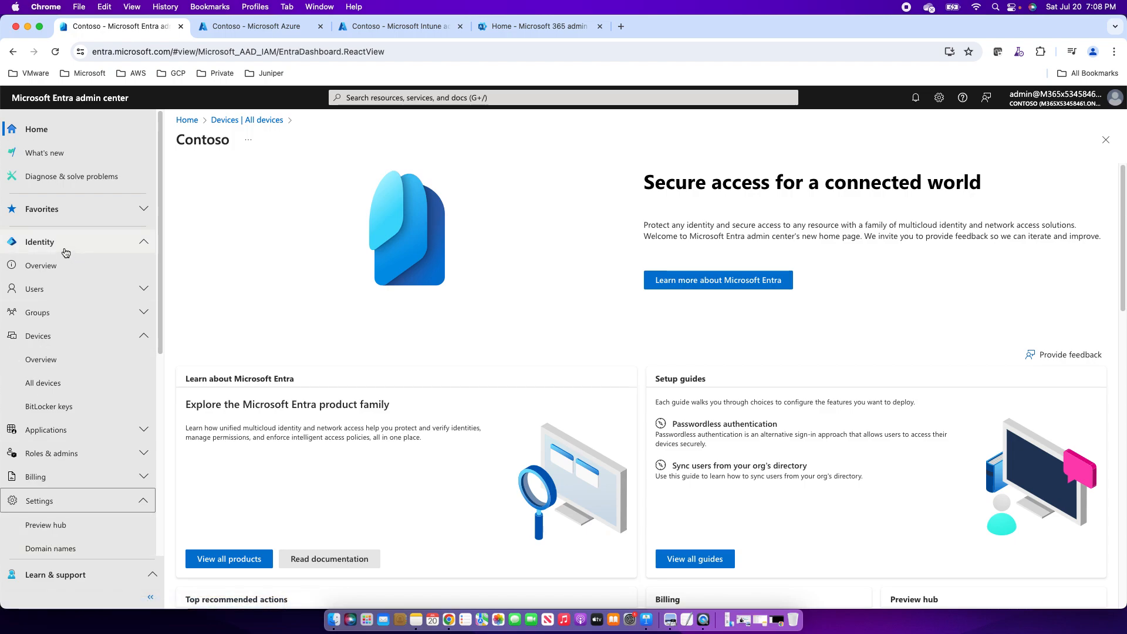
left_click(50, 549)
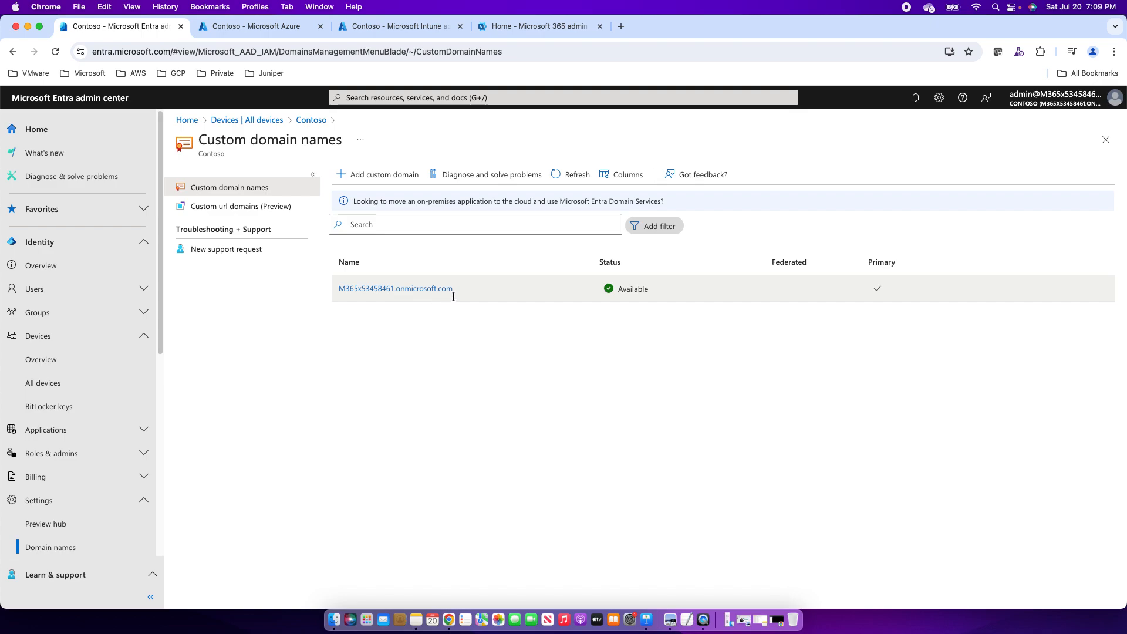
Add xyz.com as a custom domain to display its TXT verification record.
left_click(381, 174)
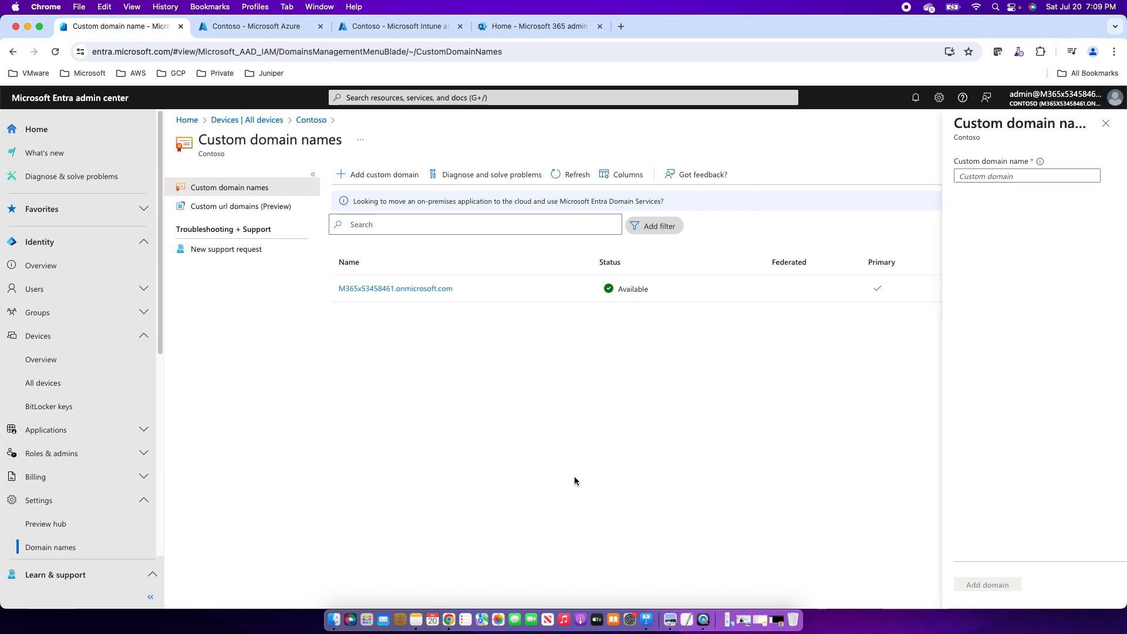
left_click(969, 178)
type("xyz.com")
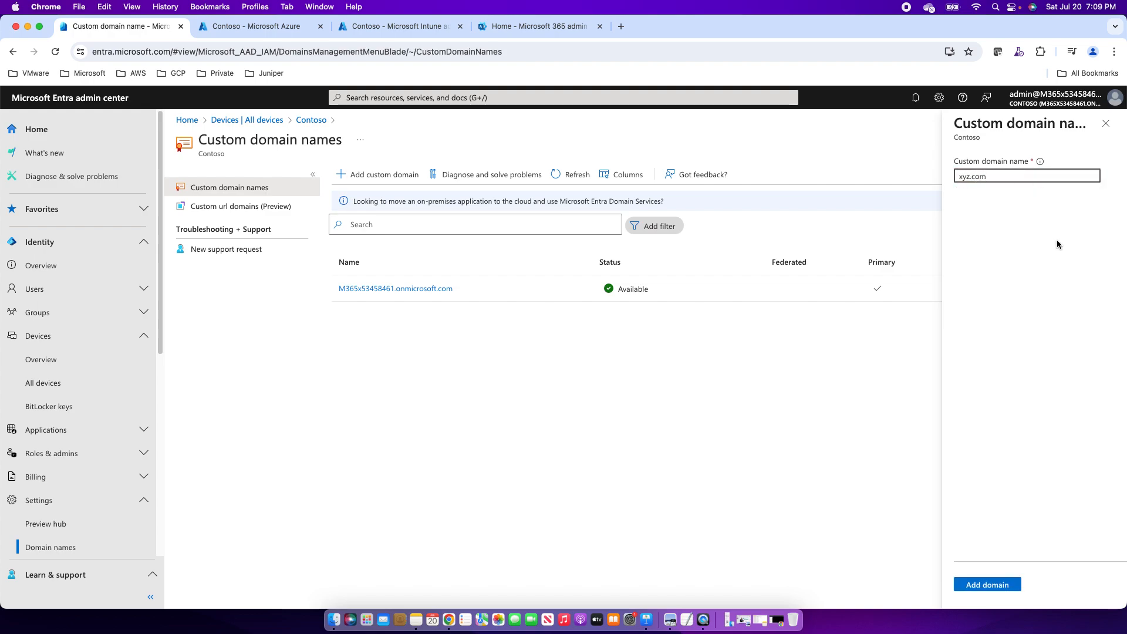
left_click(979, 586)
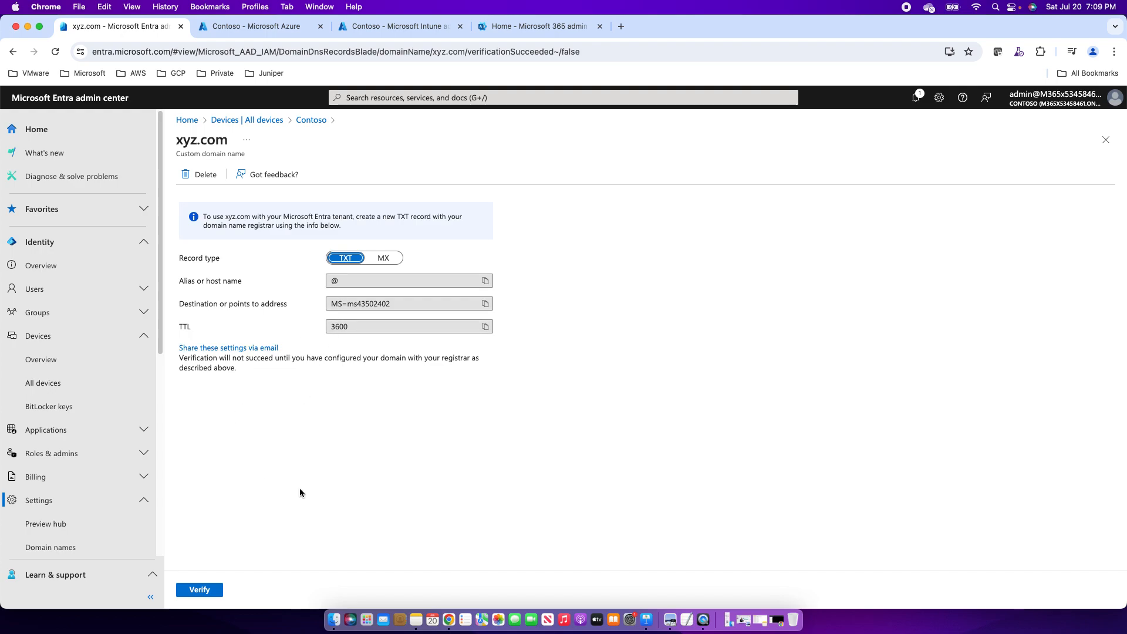
Attempt to verify xyz.com, see it fail, and return to the Contoso dashboard.
left_click(198, 589)
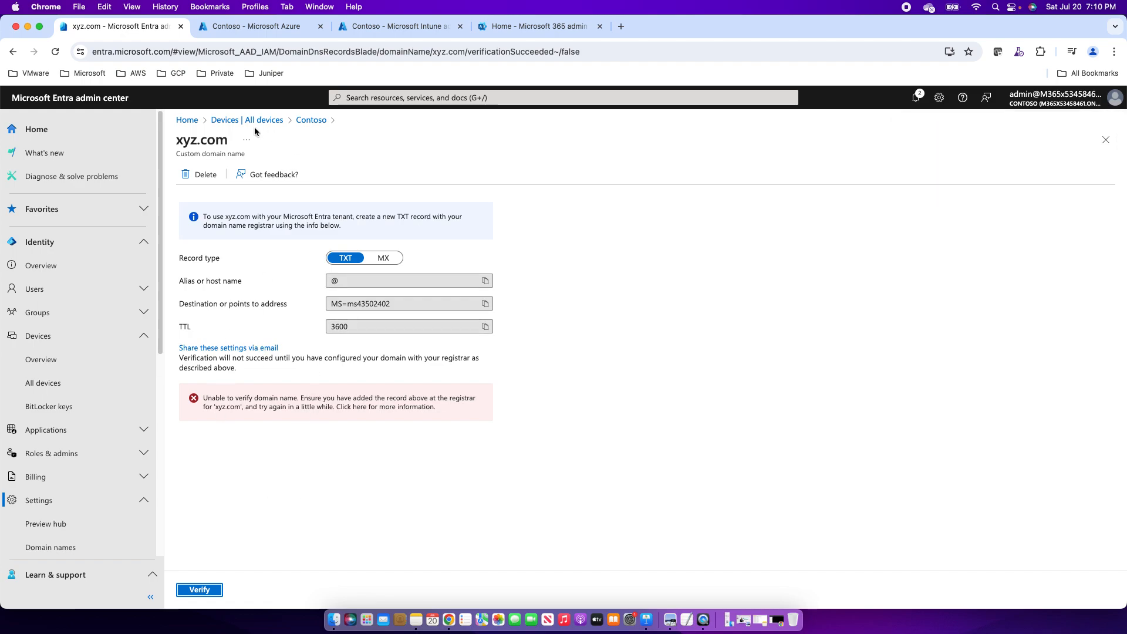
left_click(301, 121)
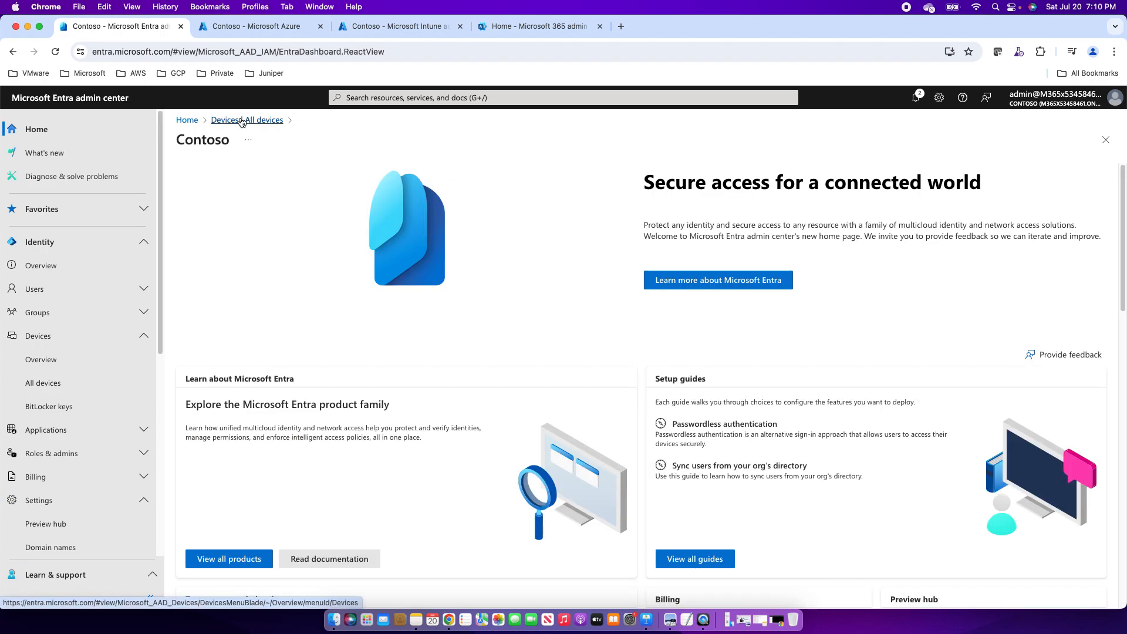
Reopen Domain names, where xyz.com shows as Unverified, and expand the Users section.
left_click(51, 547)
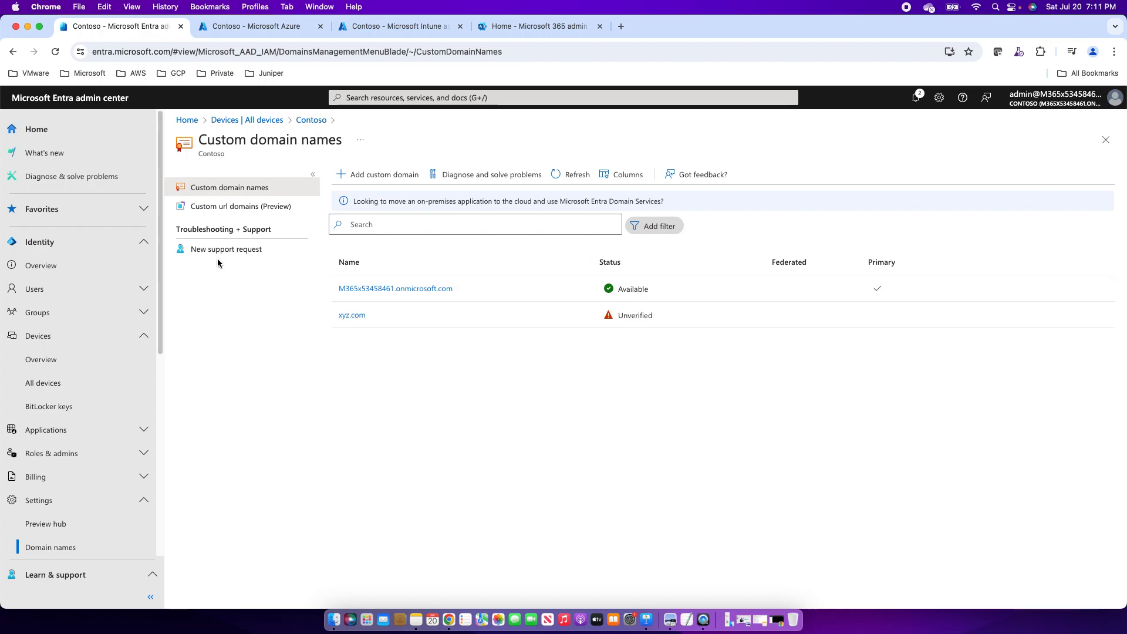
left_click(69, 290)
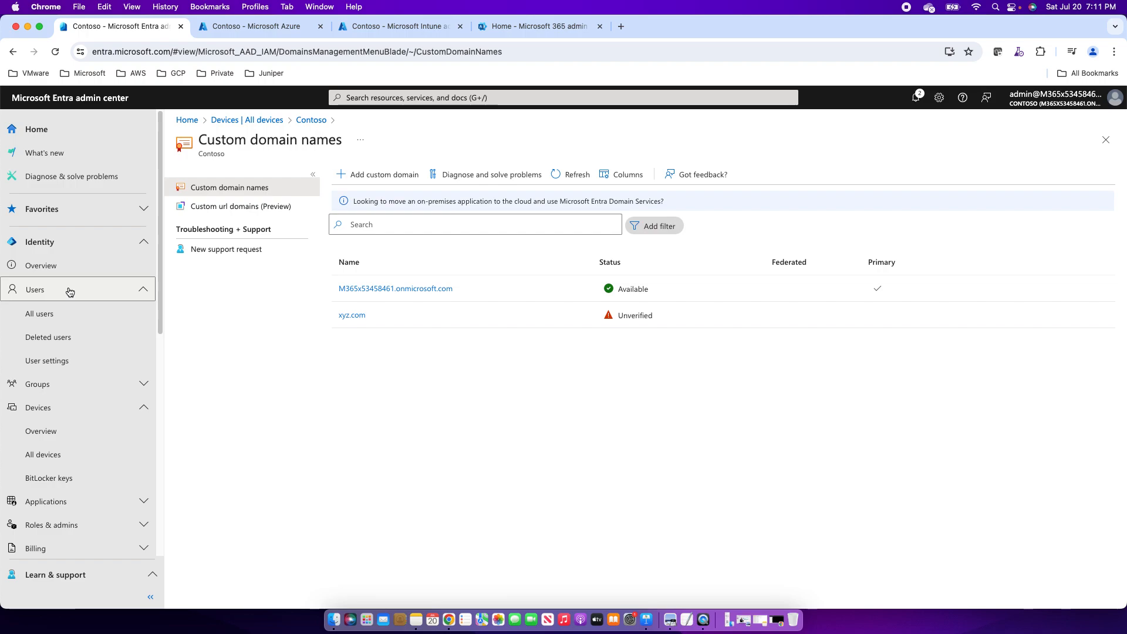
From All users, choose New user > Create new user to open the creation form.
left_click(43, 320)
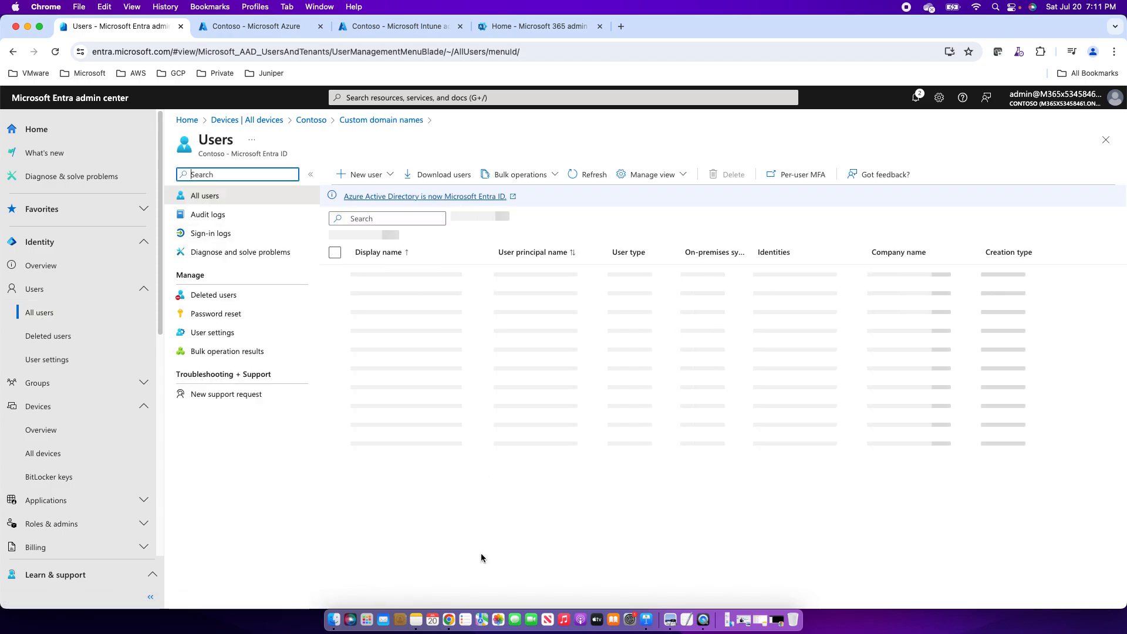
left_click(389, 180)
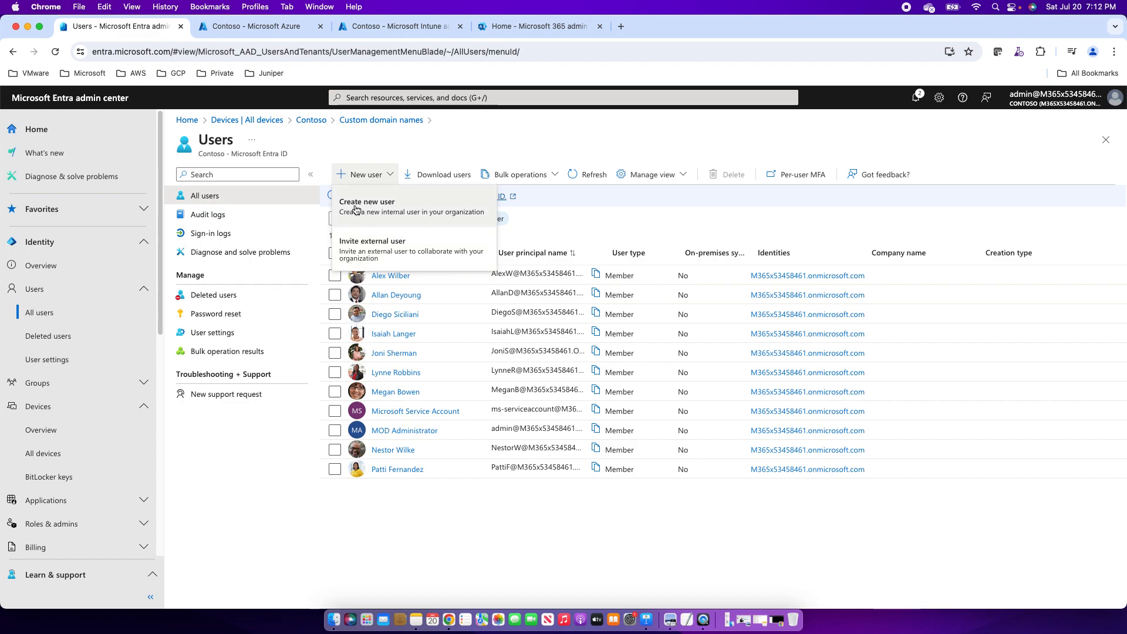
left_click(397, 210)
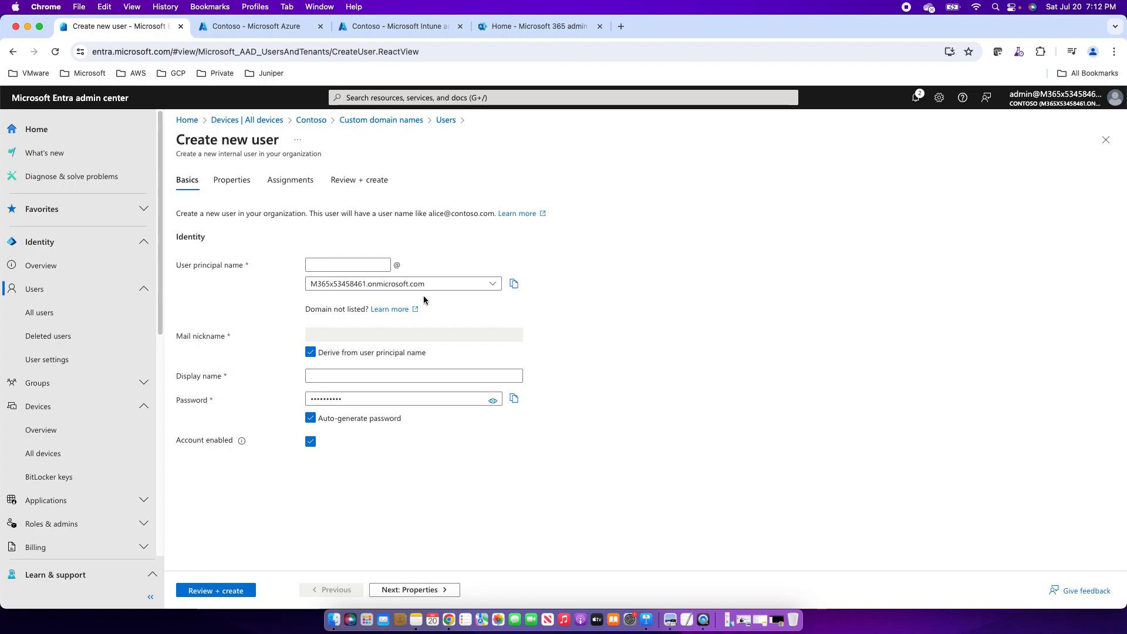
Enter the new user's principal name and display name, keeping Auto-generate password checked.
left_click(321, 265)
type("alex")
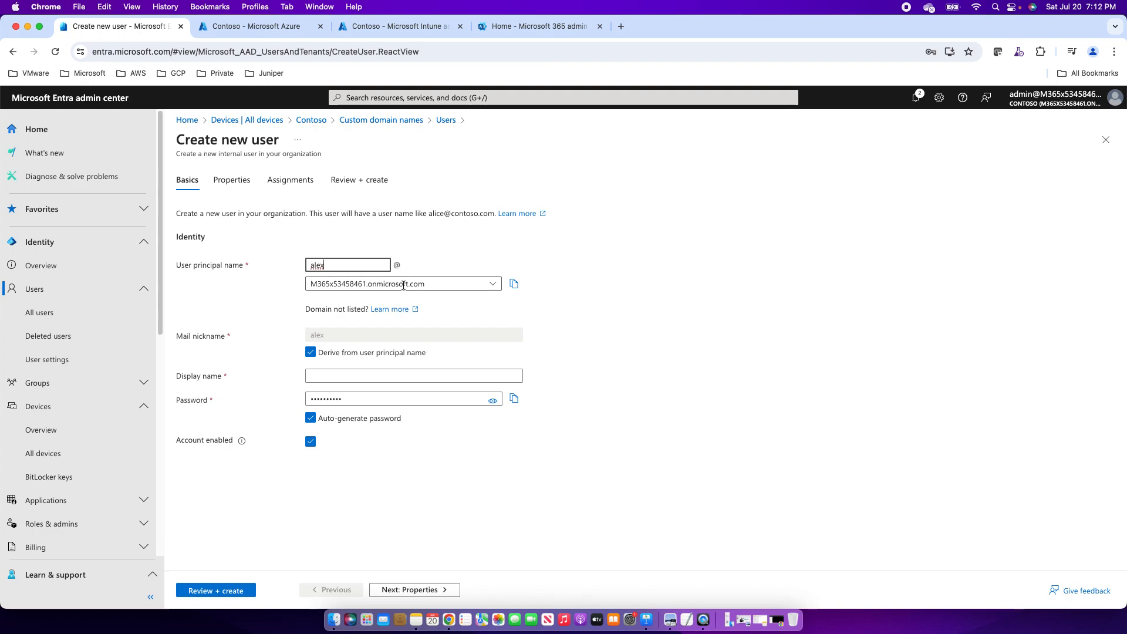
left_click(402, 375)
type("Alex")
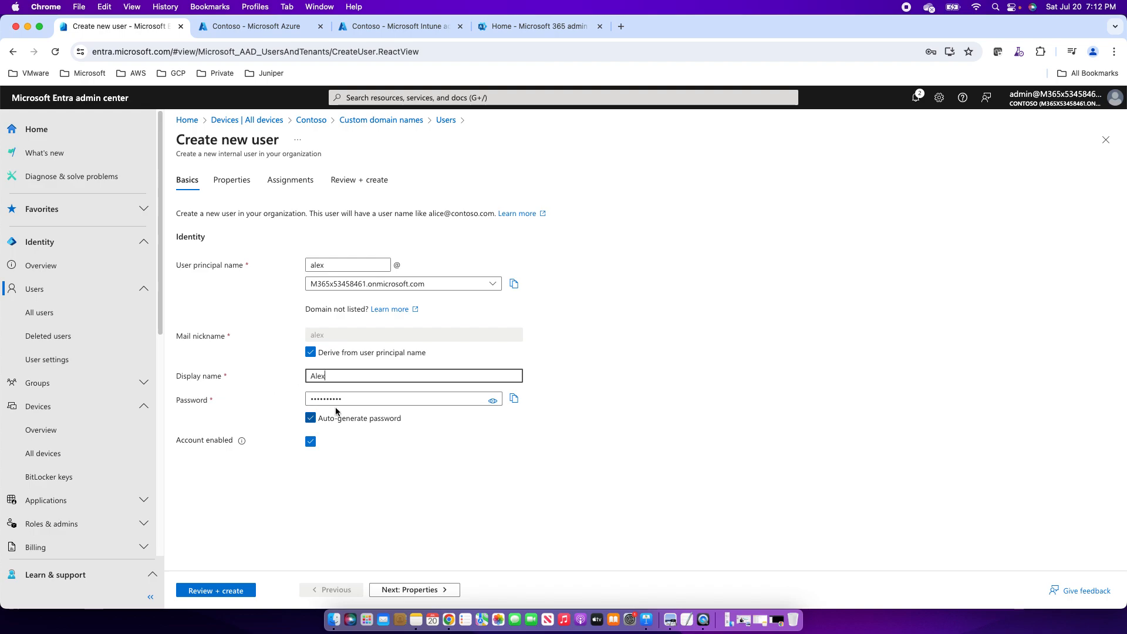
left_click(493, 401)
left_click(492, 401)
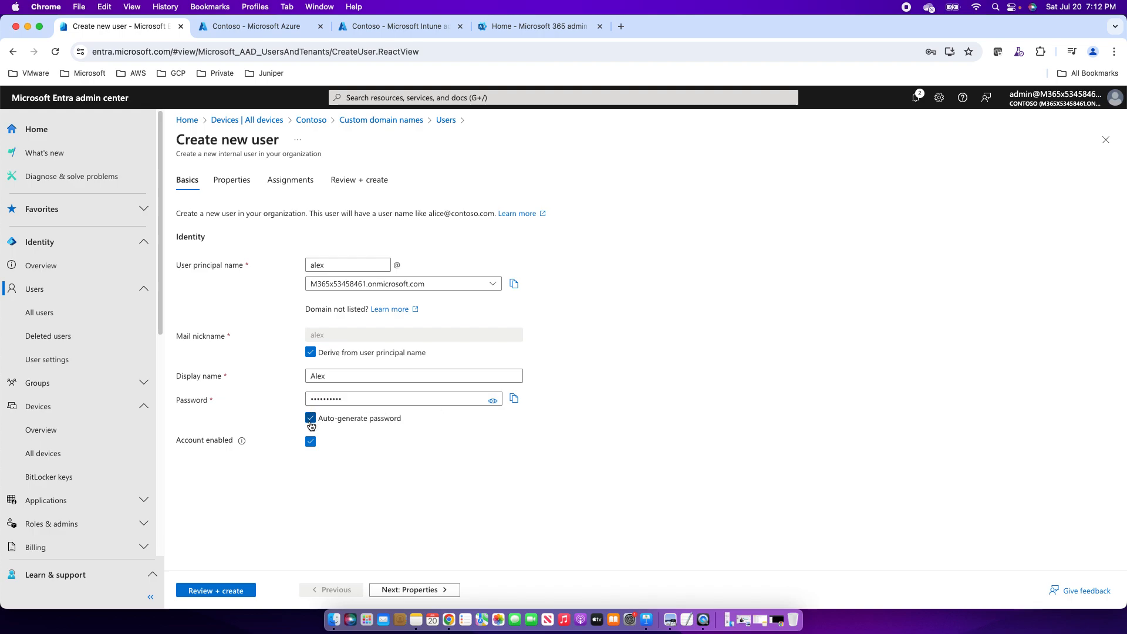
left_click(310, 419)
left_click(311, 419)
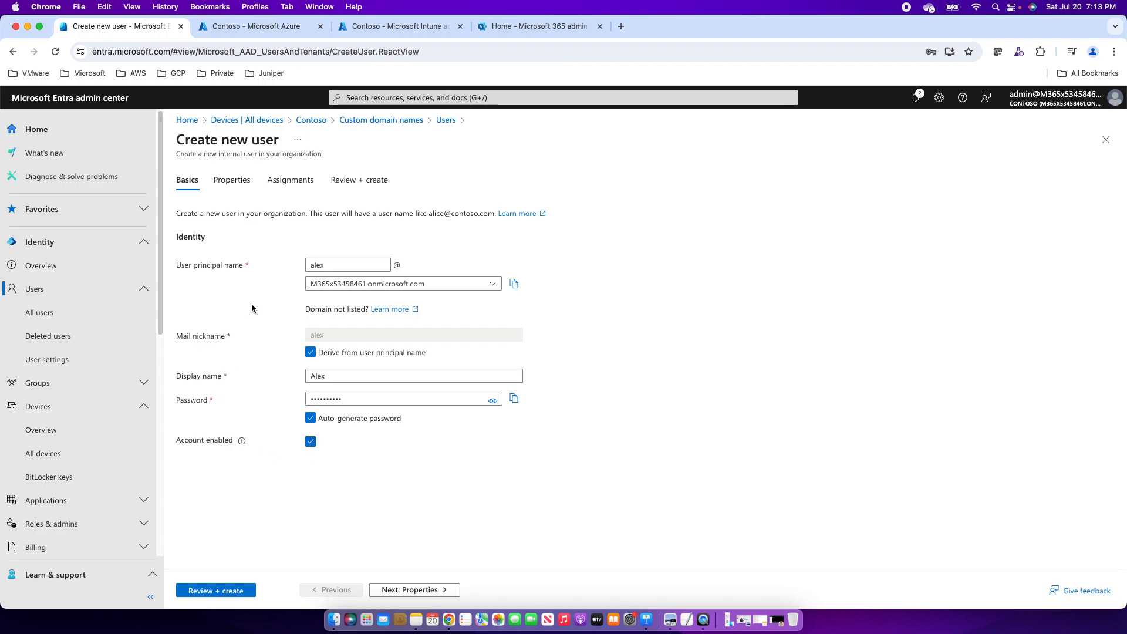
Step through Properties and Assignments, then review and create the new user account.
left_click(223, 184)
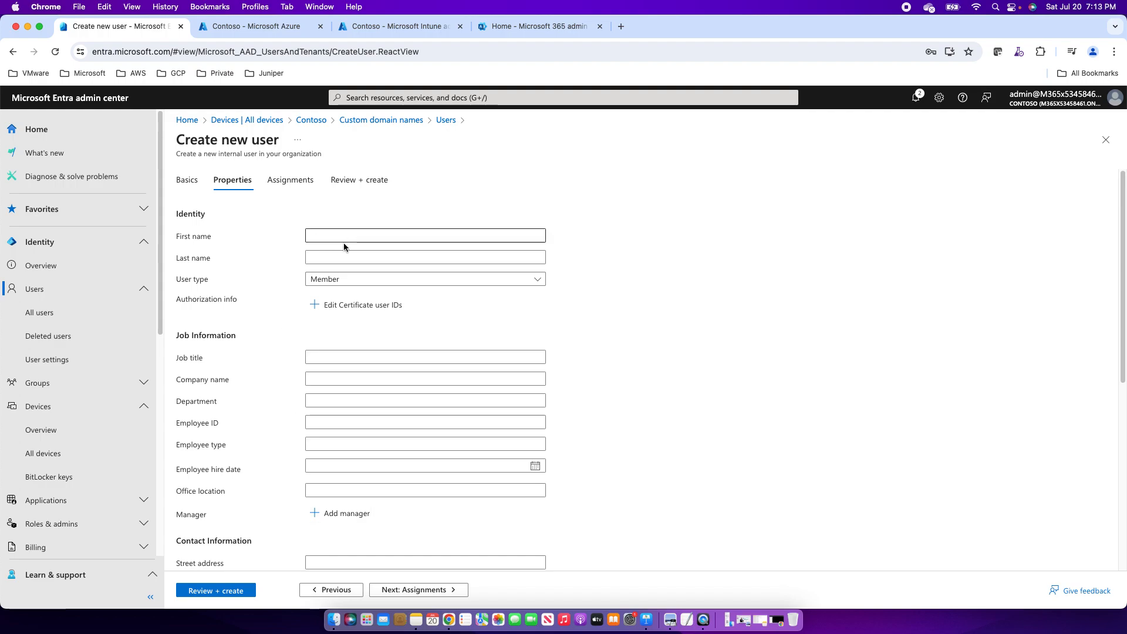
scroll(341, 419, "down", 5)
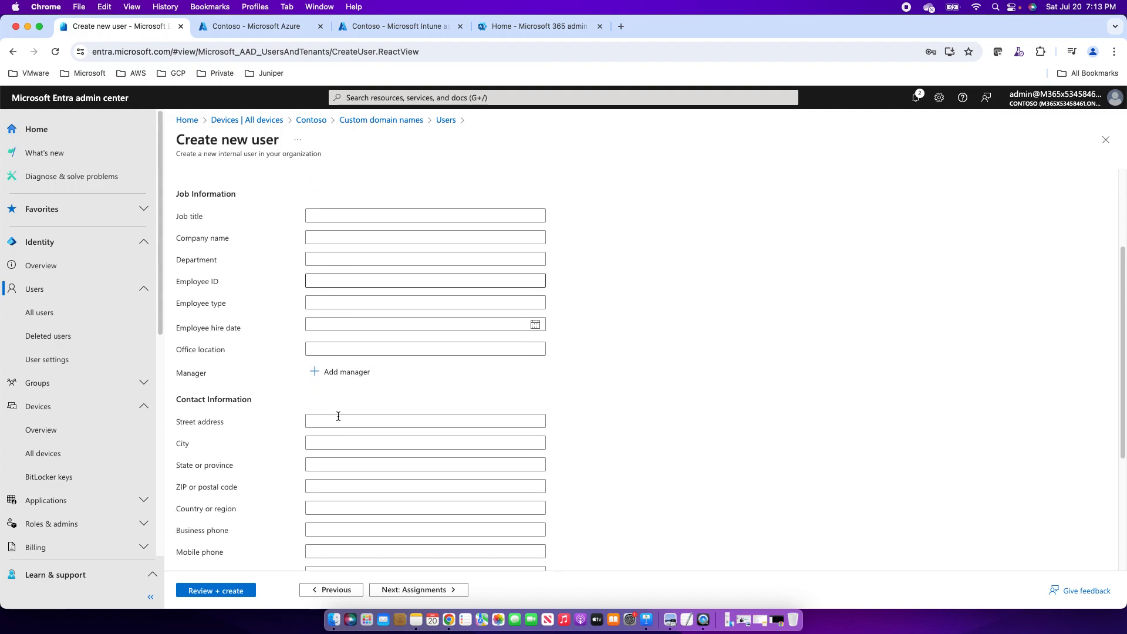
scroll(338, 416, "down", 1)
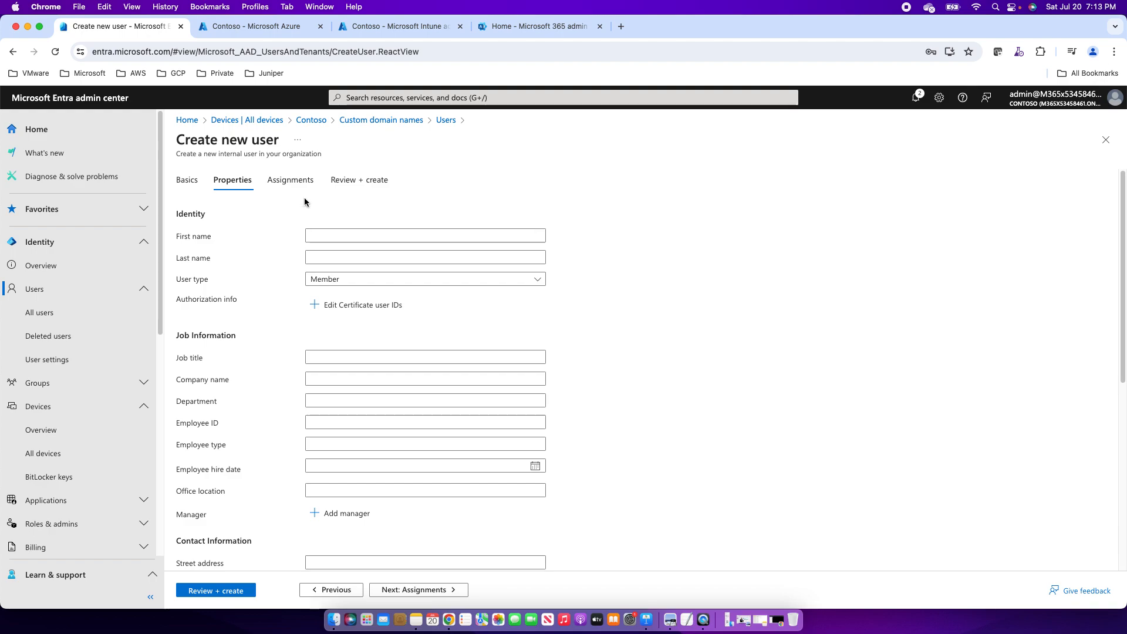
left_click(292, 181)
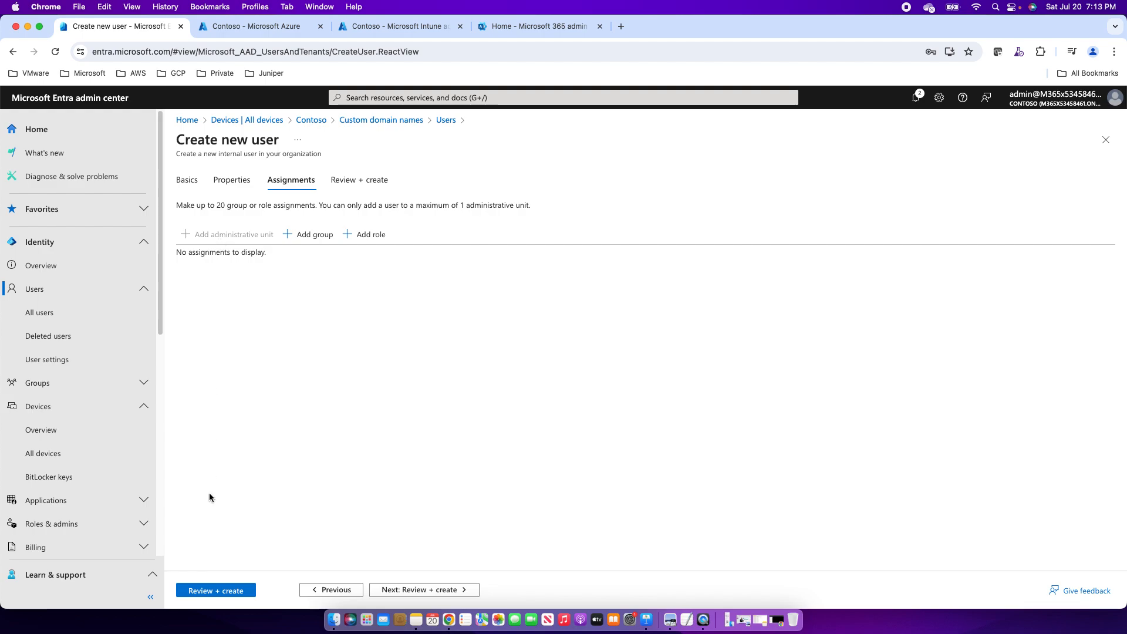
left_click(212, 592)
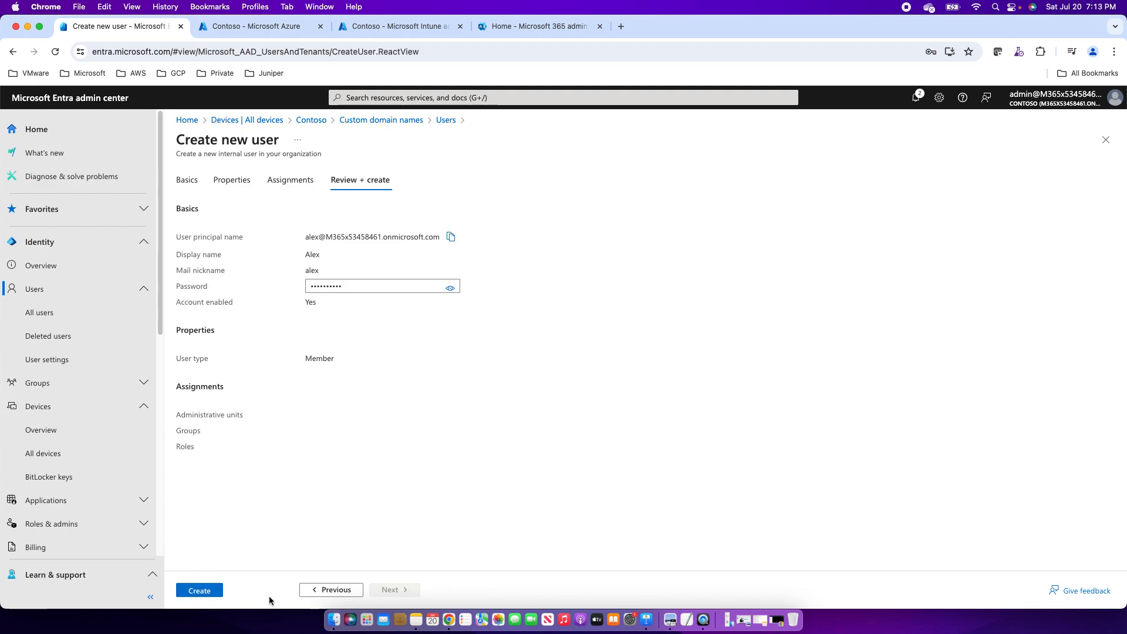
left_click(197, 590)
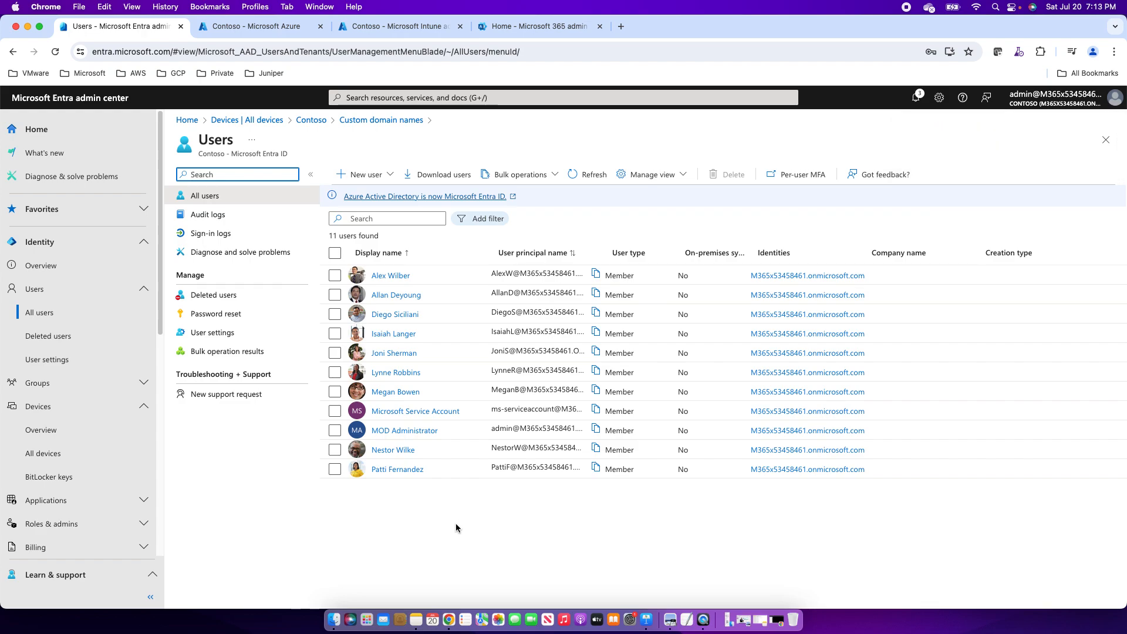
Choose New user > Invite external user from the All users list.
left_click(379, 176)
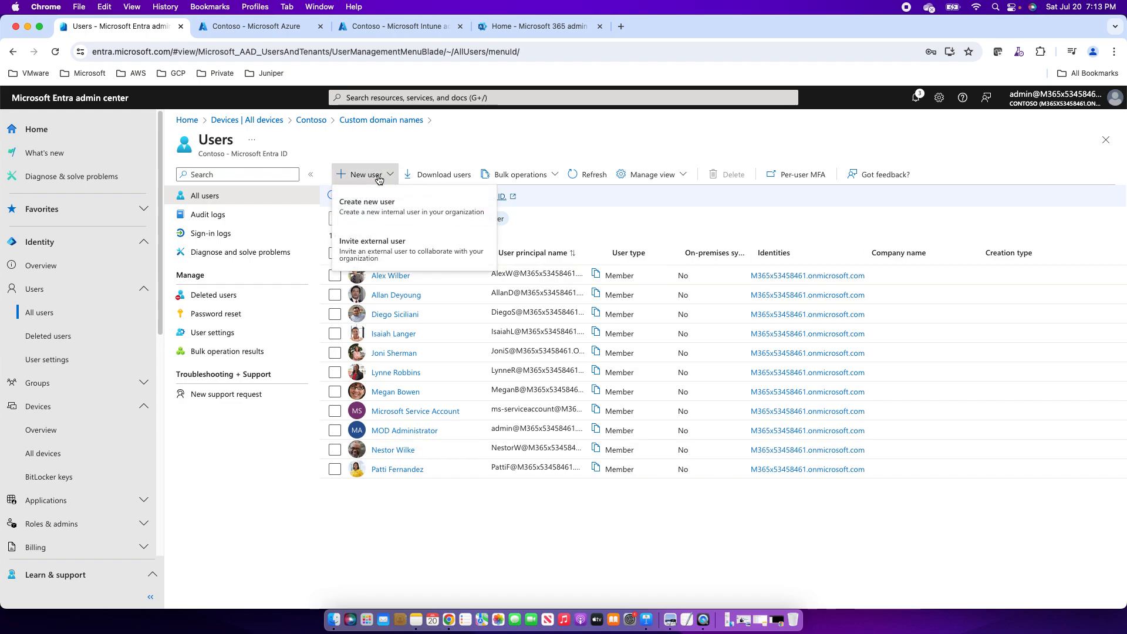
left_click(377, 253)
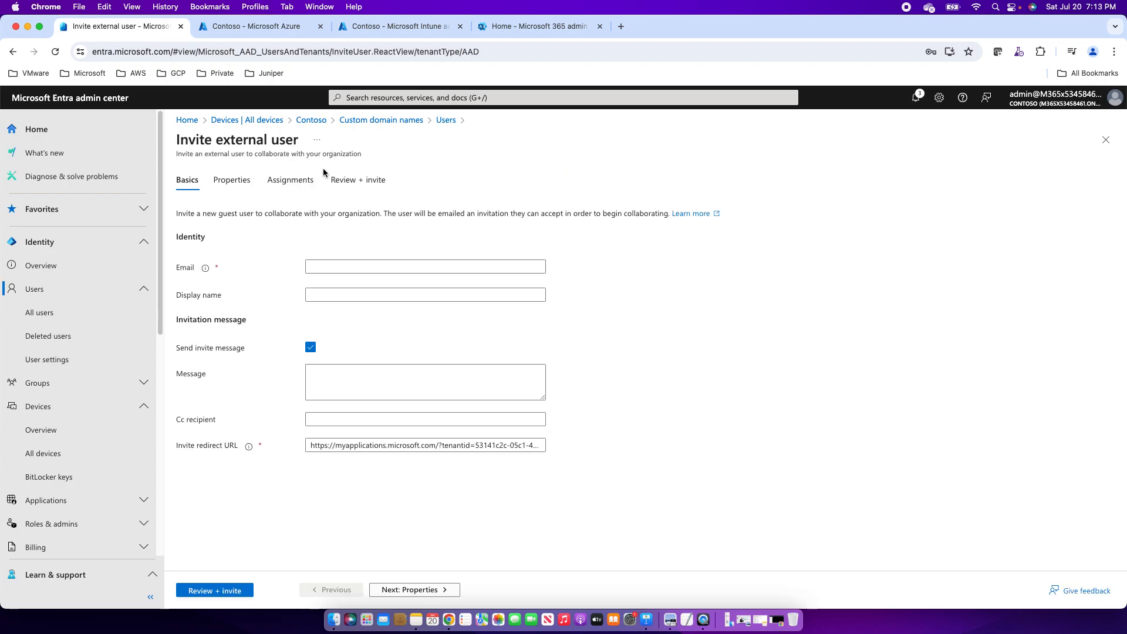
Enter the guest's e-mail address, review the invitation, and send it.
left_click(321, 268)
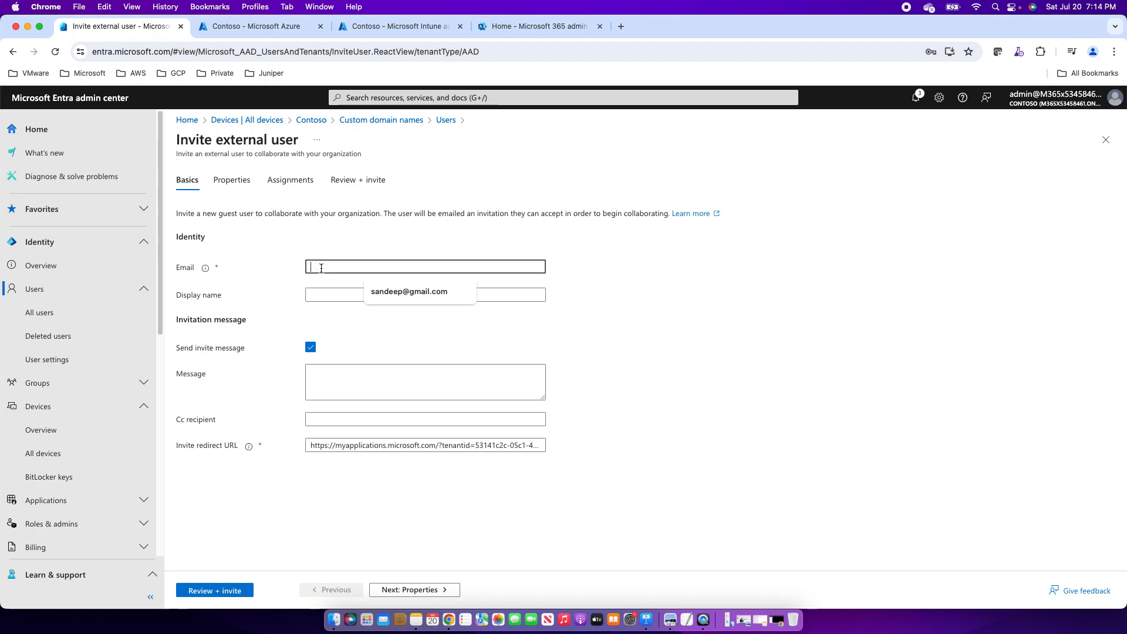
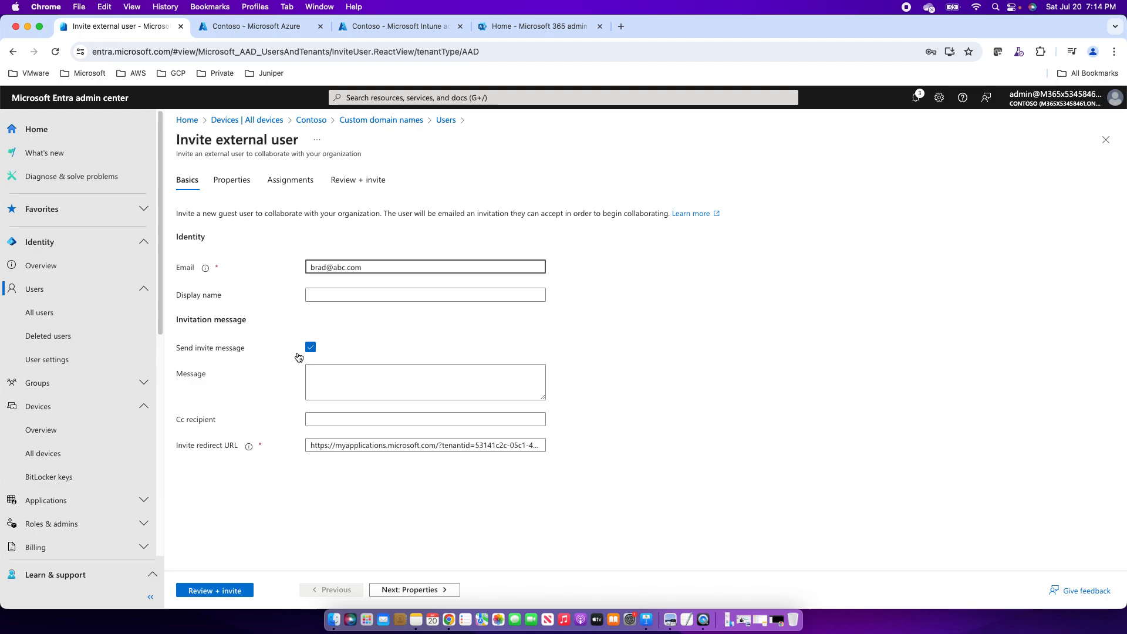
left_click(207, 592)
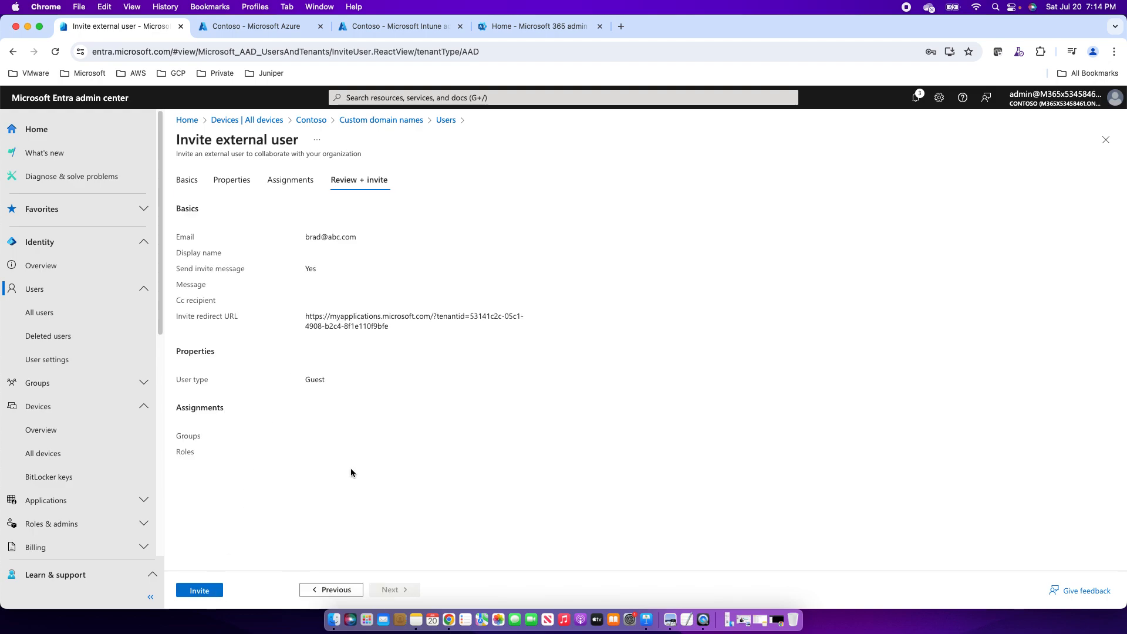
left_click(201, 592)
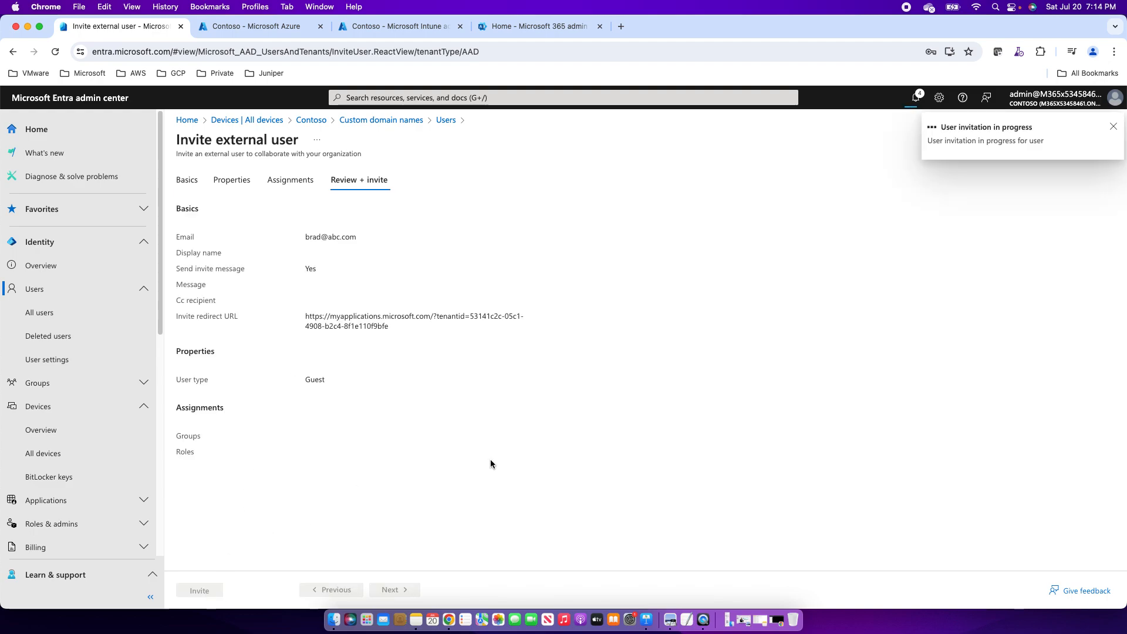
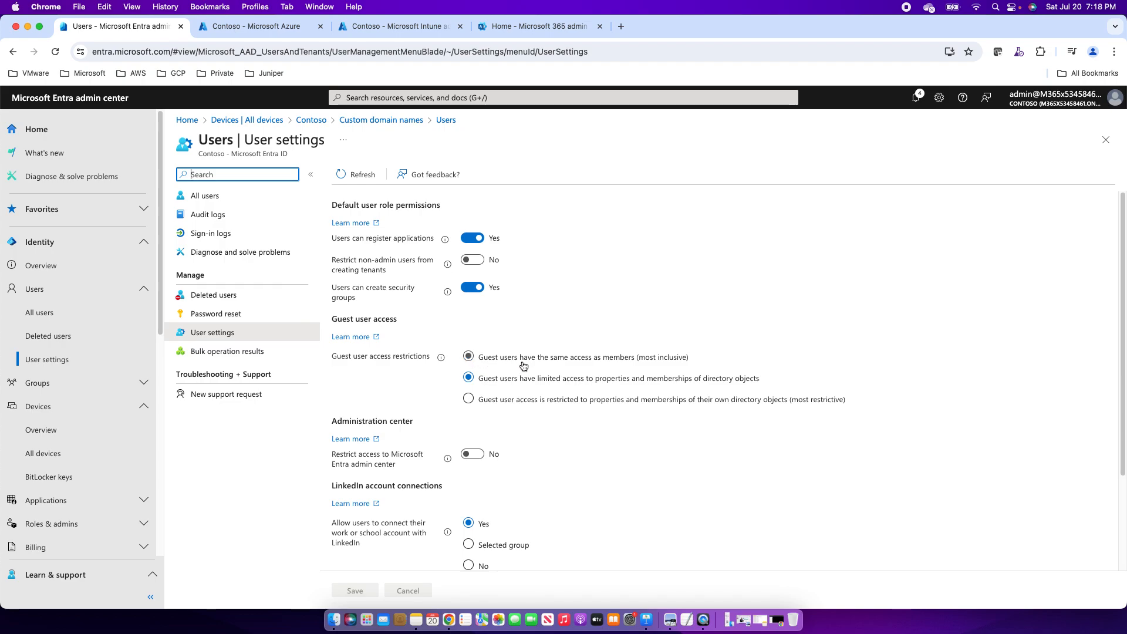
left_click(574, 365)
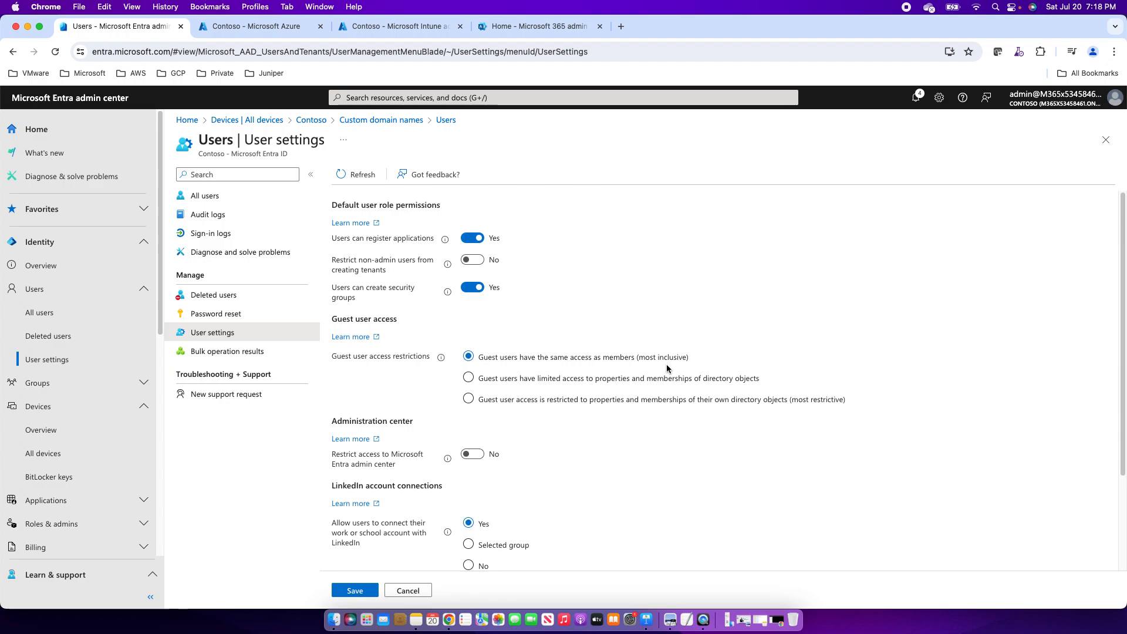
left_click(469, 377)
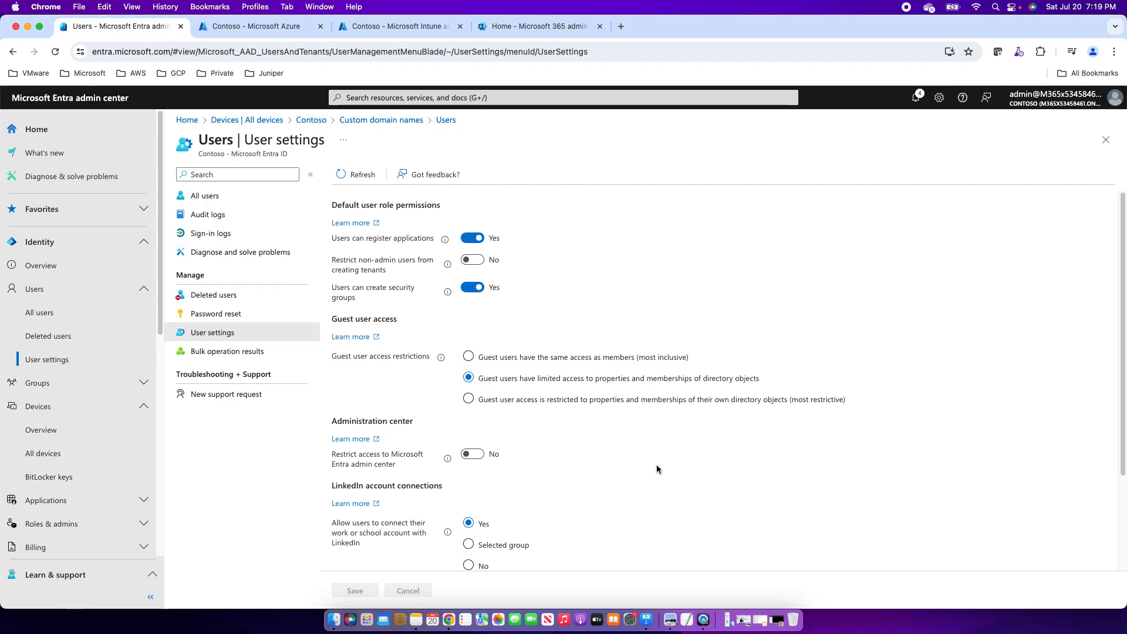
left_click(203, 197)
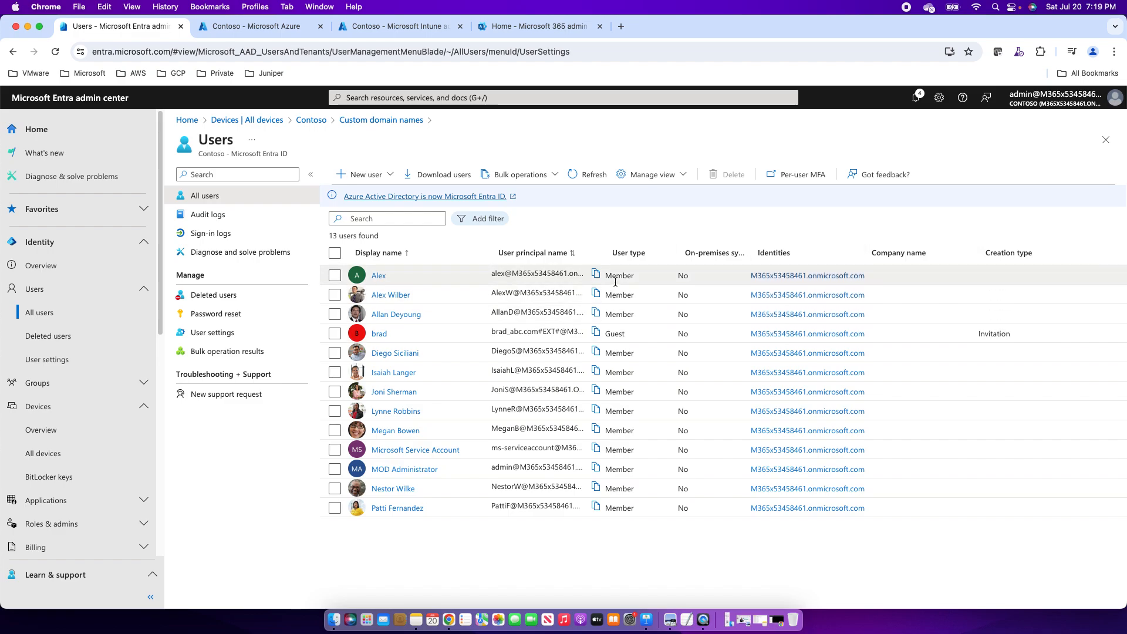
Briefly select and clear row checkboxes, then open the first listed user's profile.
left_click_drag(607, 275, 633, 276)
left_click(616, 337)
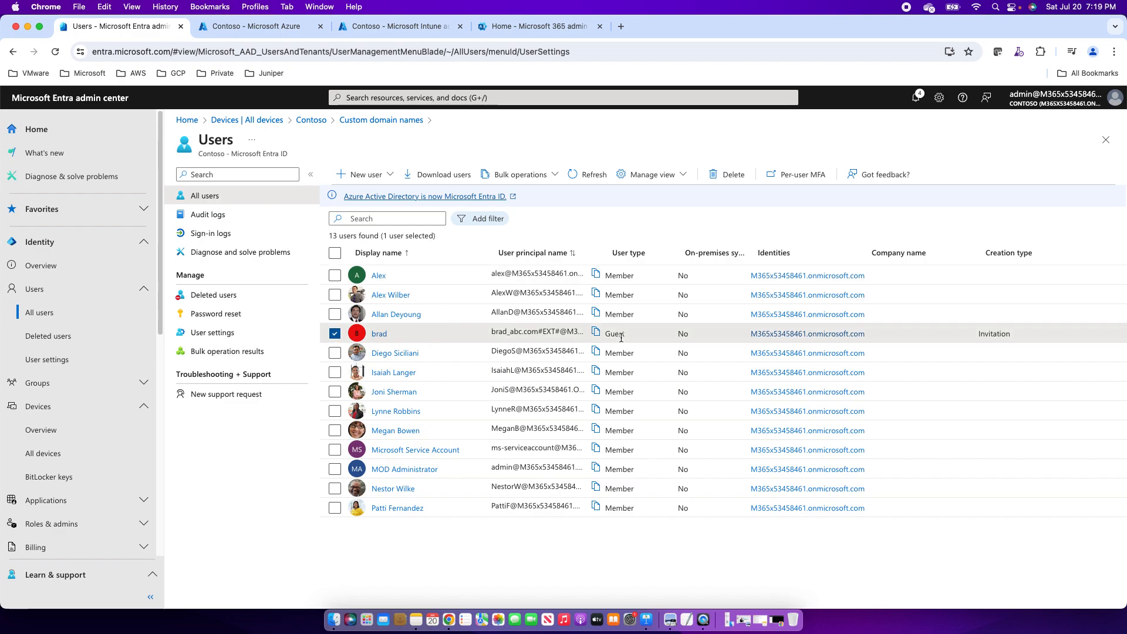
left_click(337, 335)
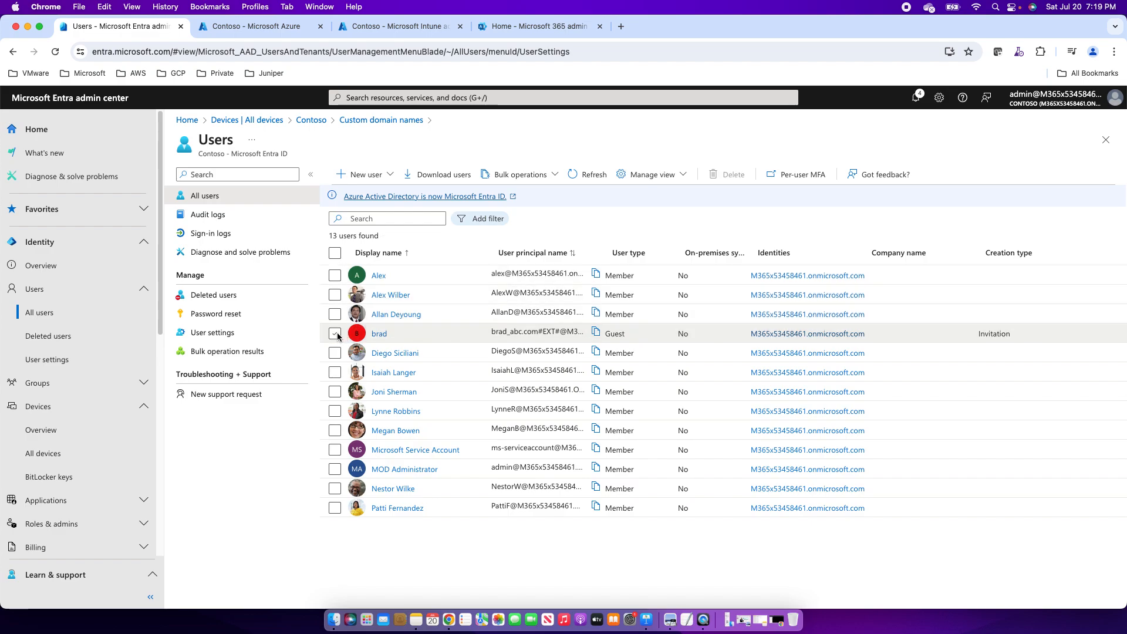
left_click(379, 276)
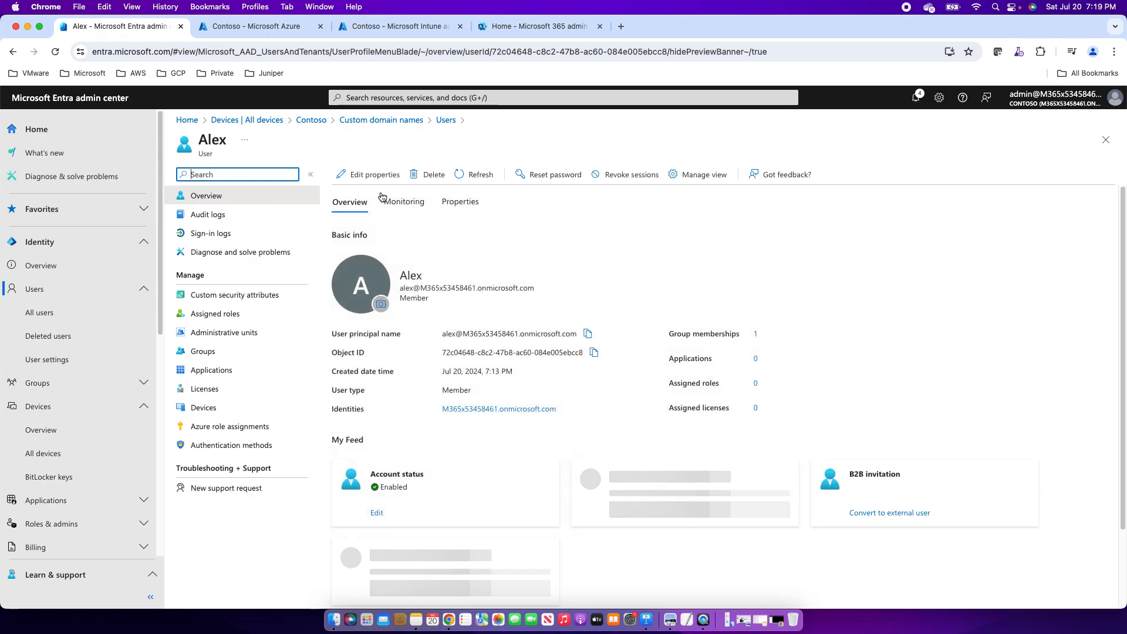
Change the first user's User type from Member to Guest, save, and go back to All users.
left_click(372, 174)
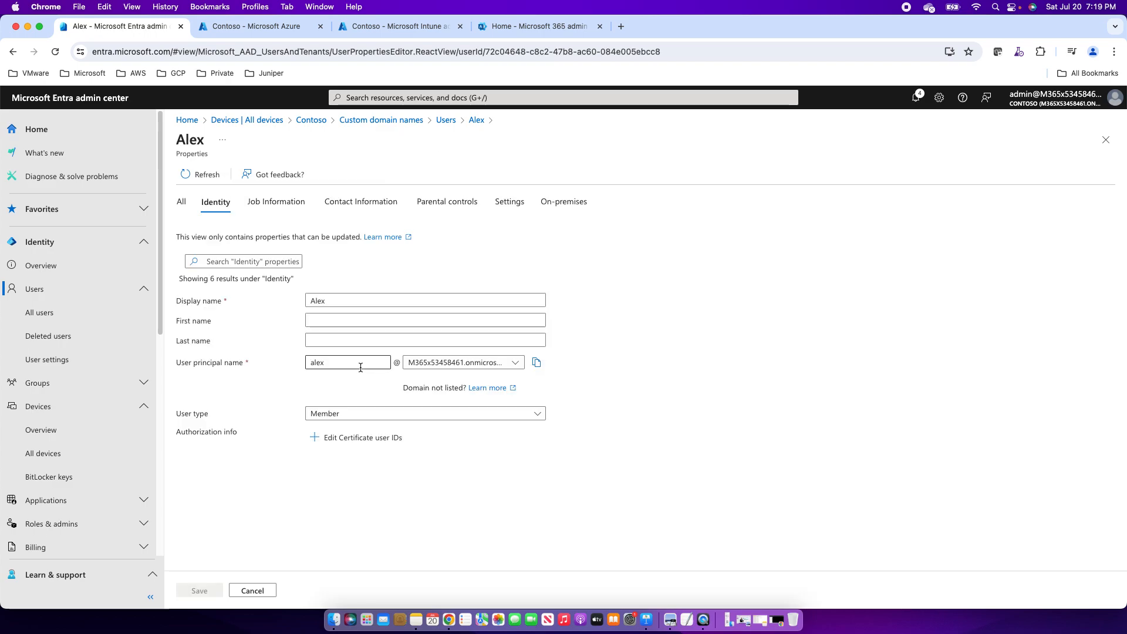
left_click(337, 414)
left_click(322, 451)
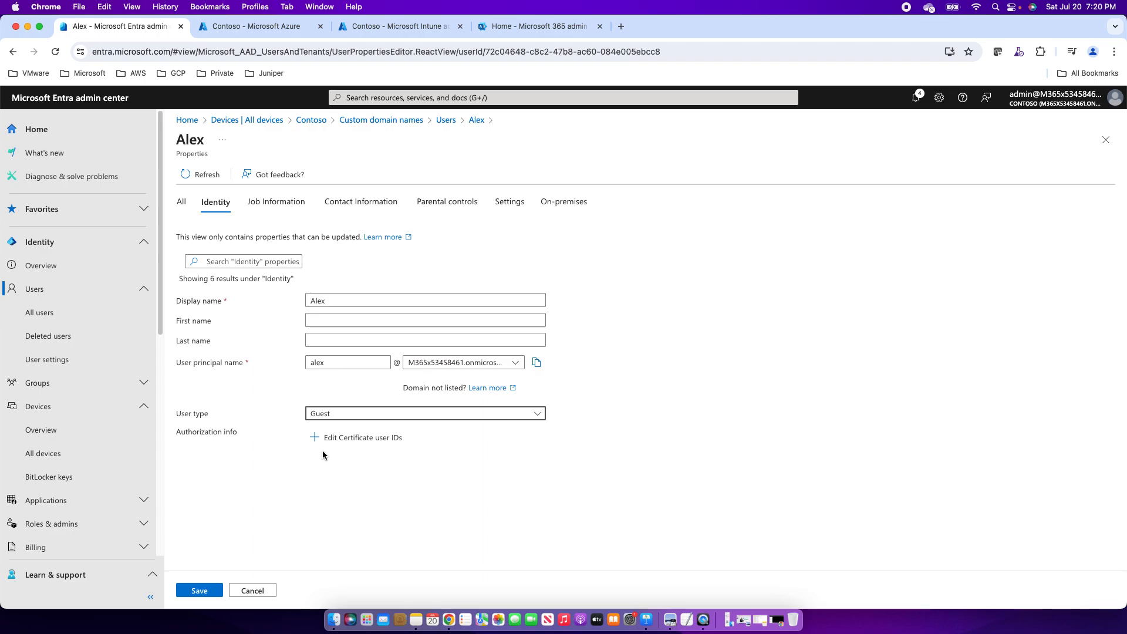
left_click(198, 590)
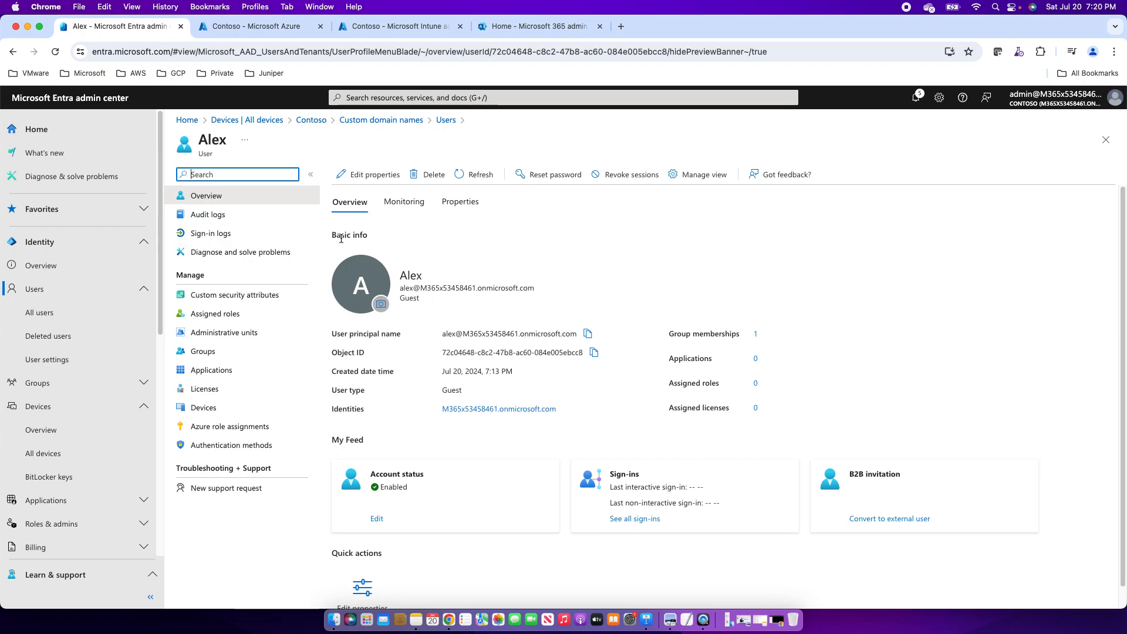
left_click(46, 312)
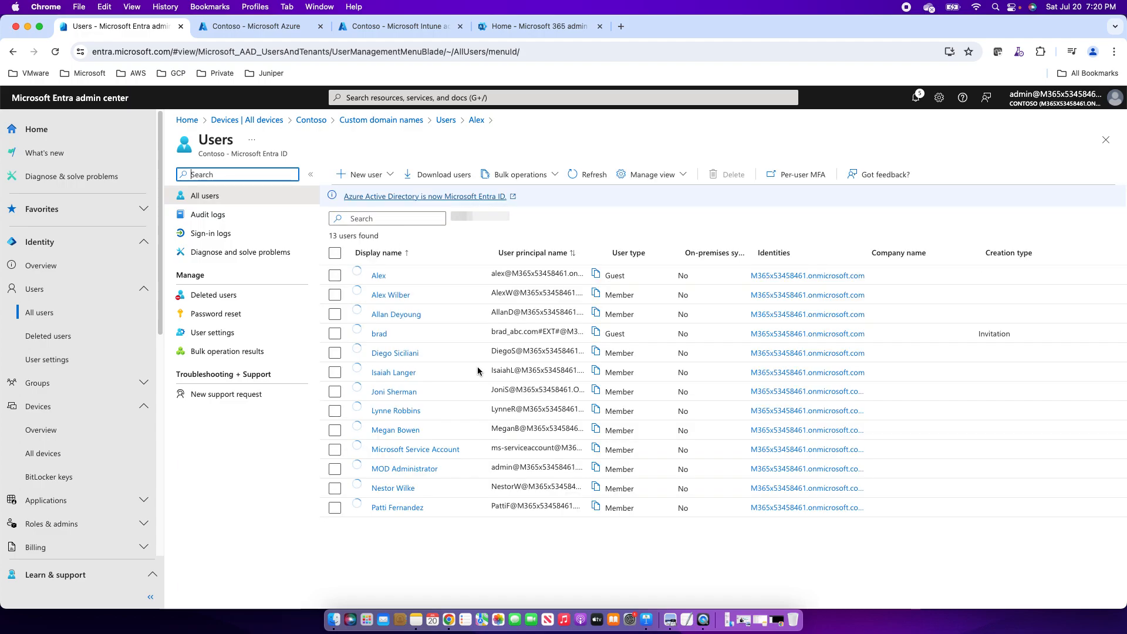
Open the invited guest's profile and save its User type as Member.
left_click(379, 334)
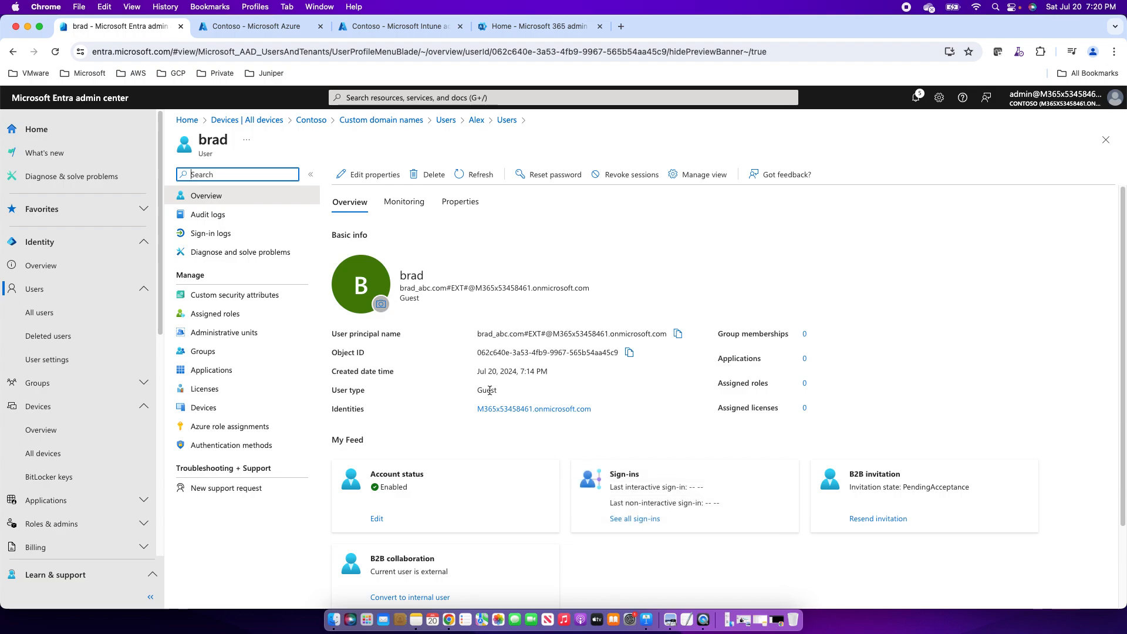
left_click(385, 175)
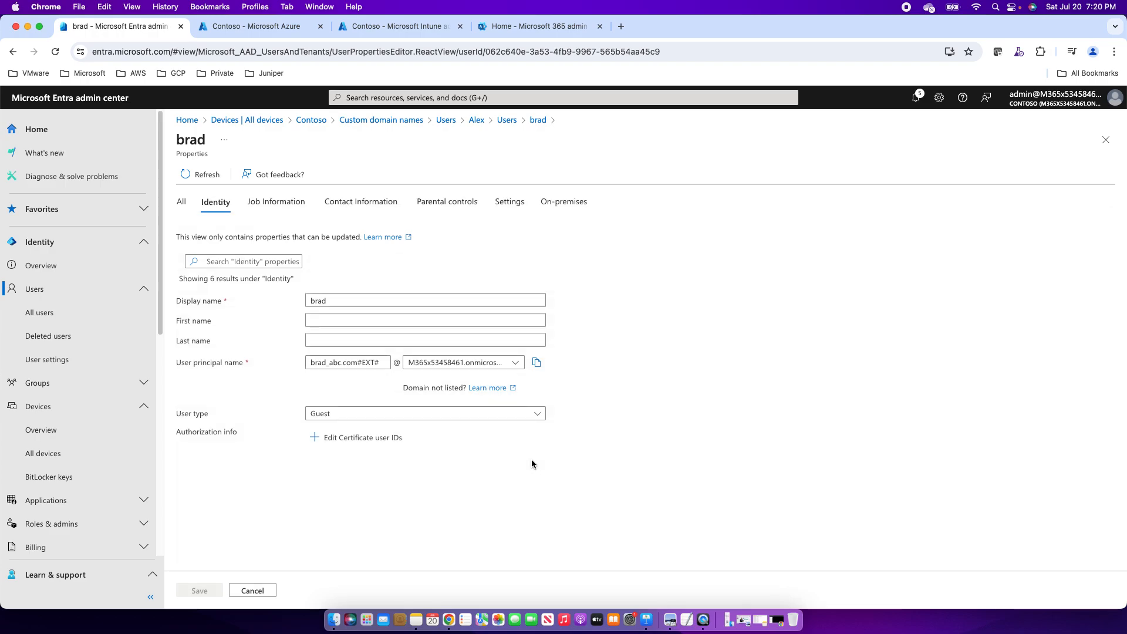
left_click(345, 415)
left_click(329, 437)
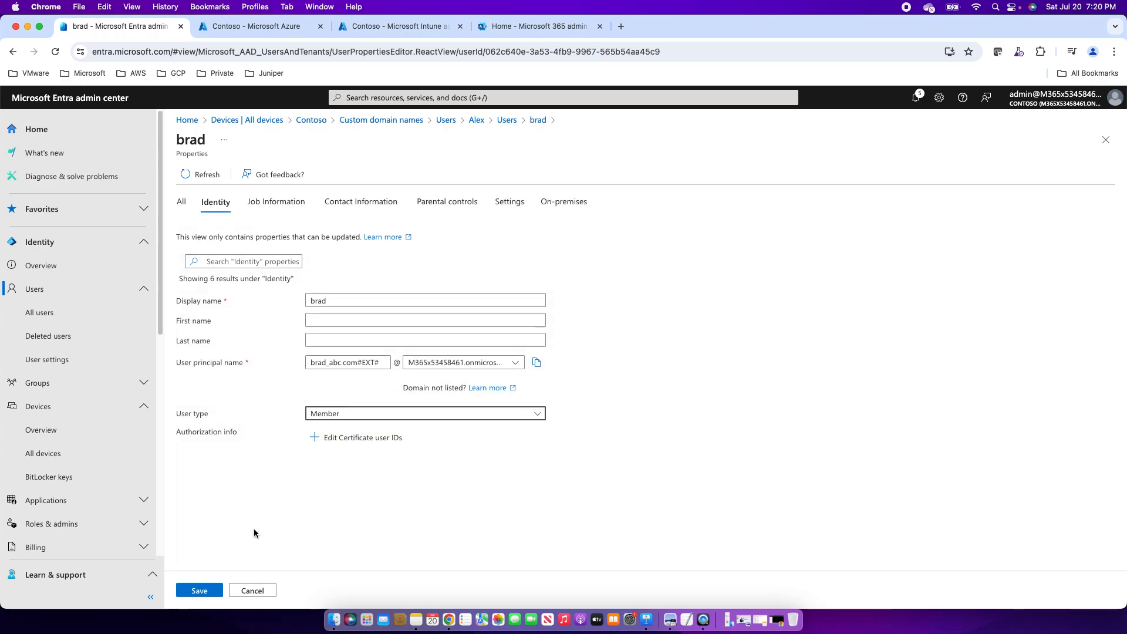
left_click(200, 590)
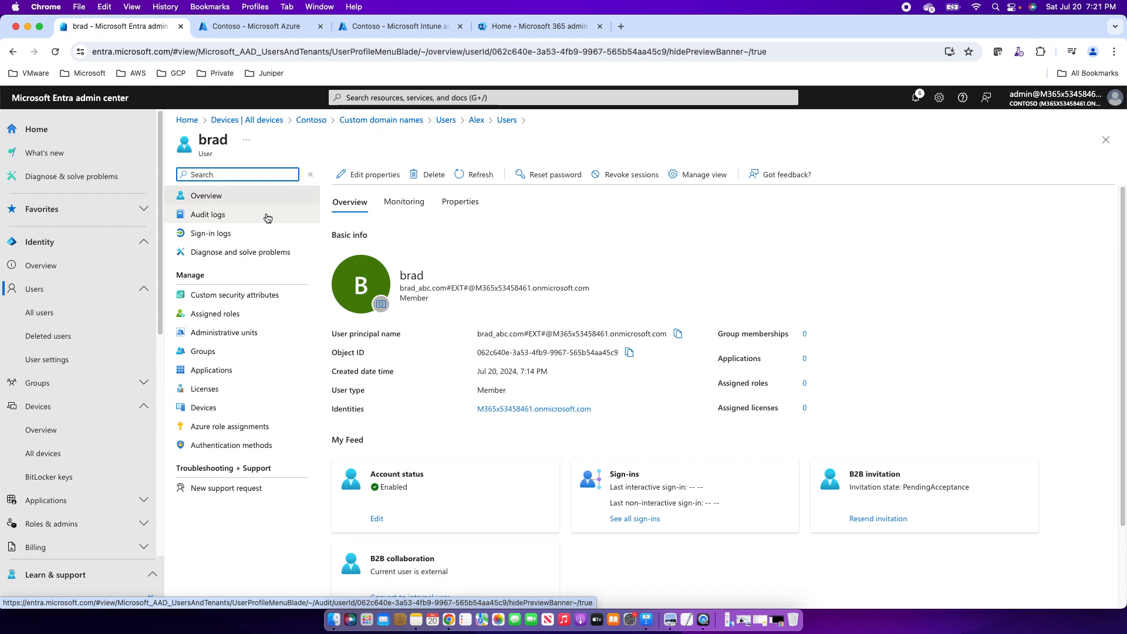
Return to the All users list through the Users navigation entries.
left_click(233, 203)
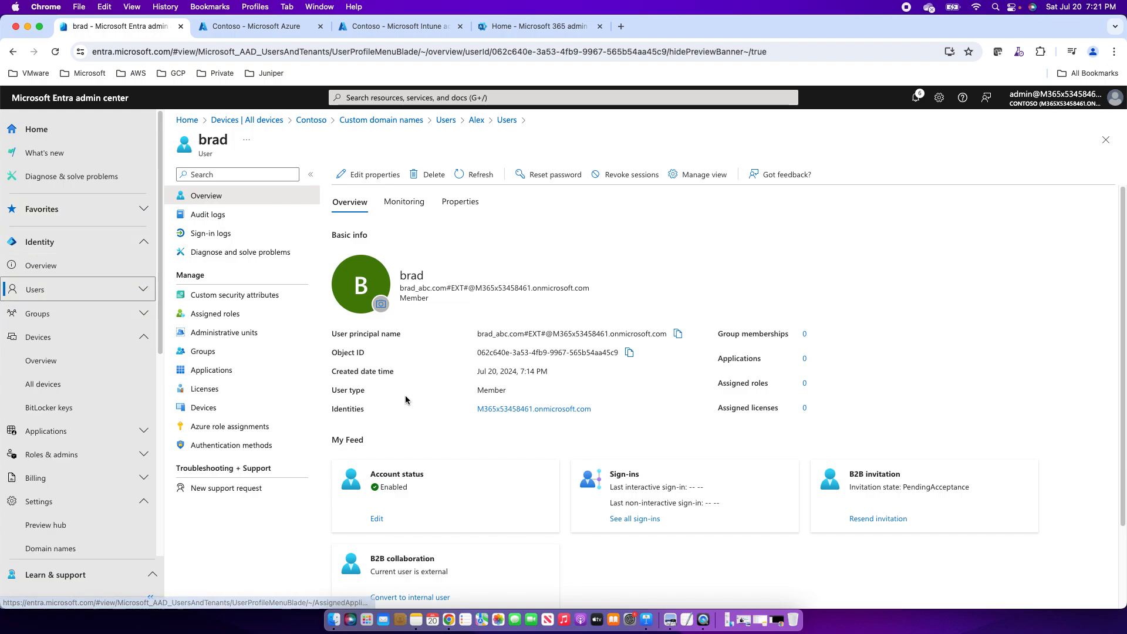
left_click(32, 292)
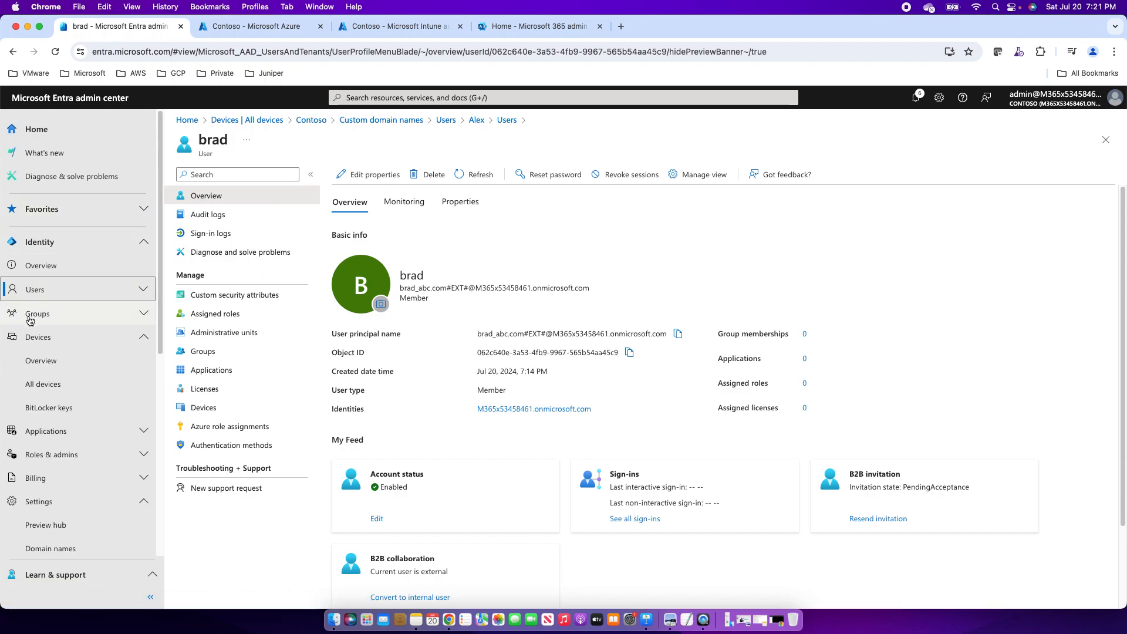
left_click(58, 291)
left_click(47, 314)
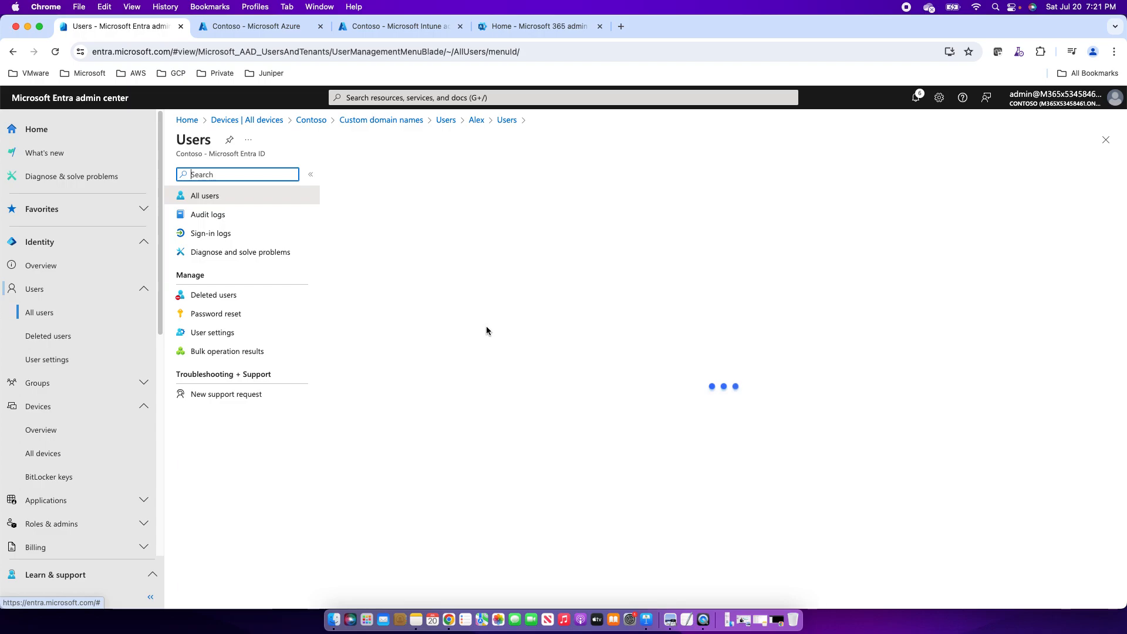
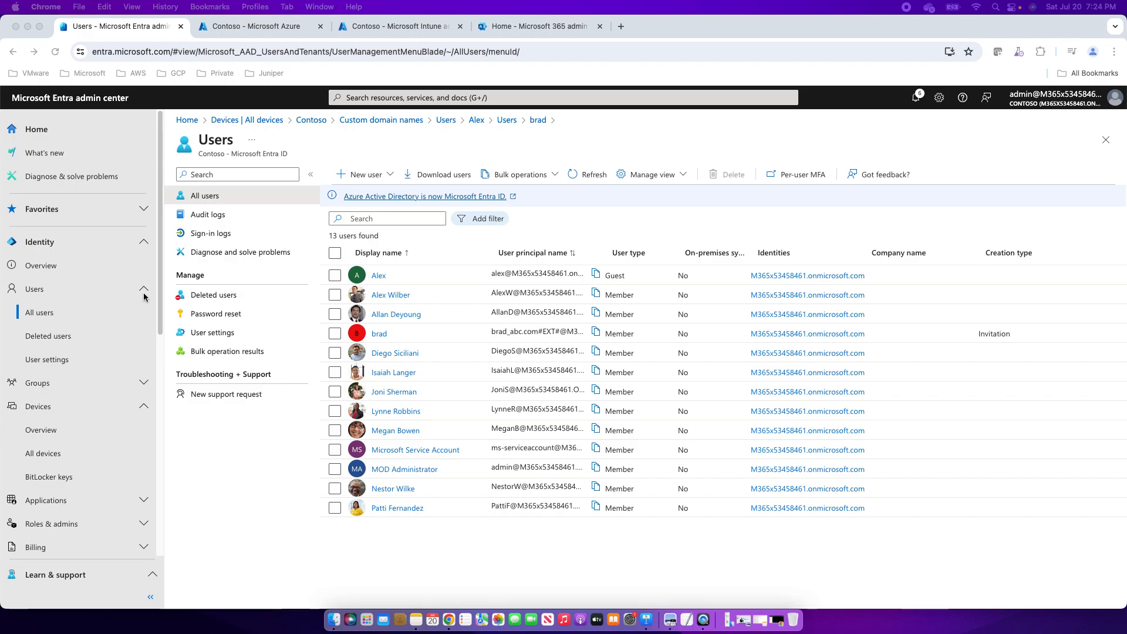
Collapse the Users and Devices sections and expand Applications in the left navigation.
left_click(145, 289)
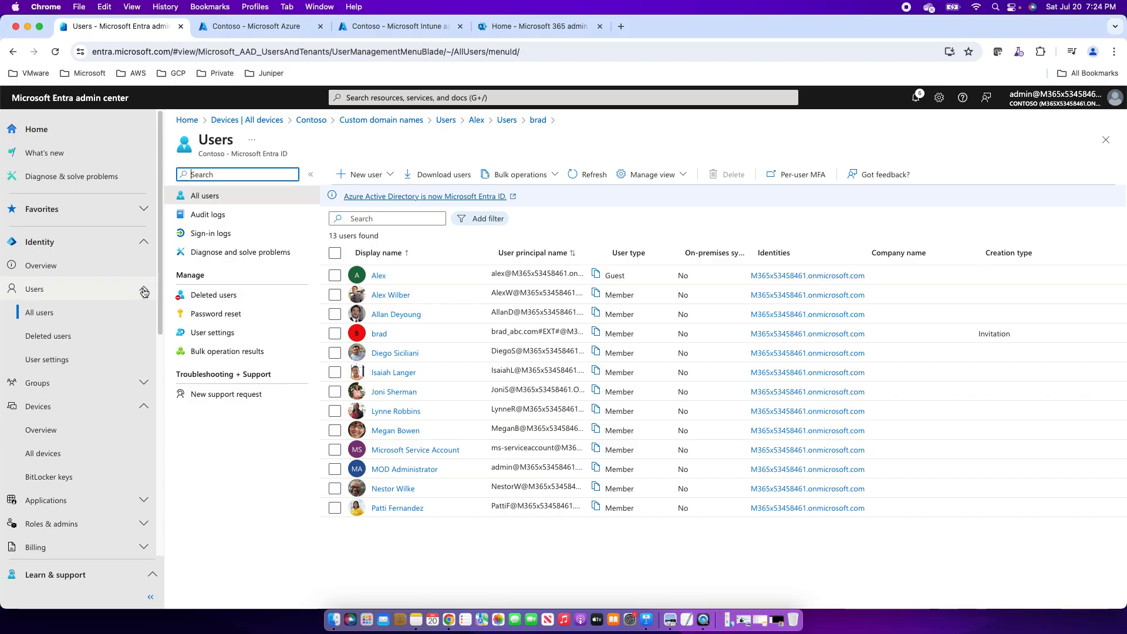
left_click(143, 290)
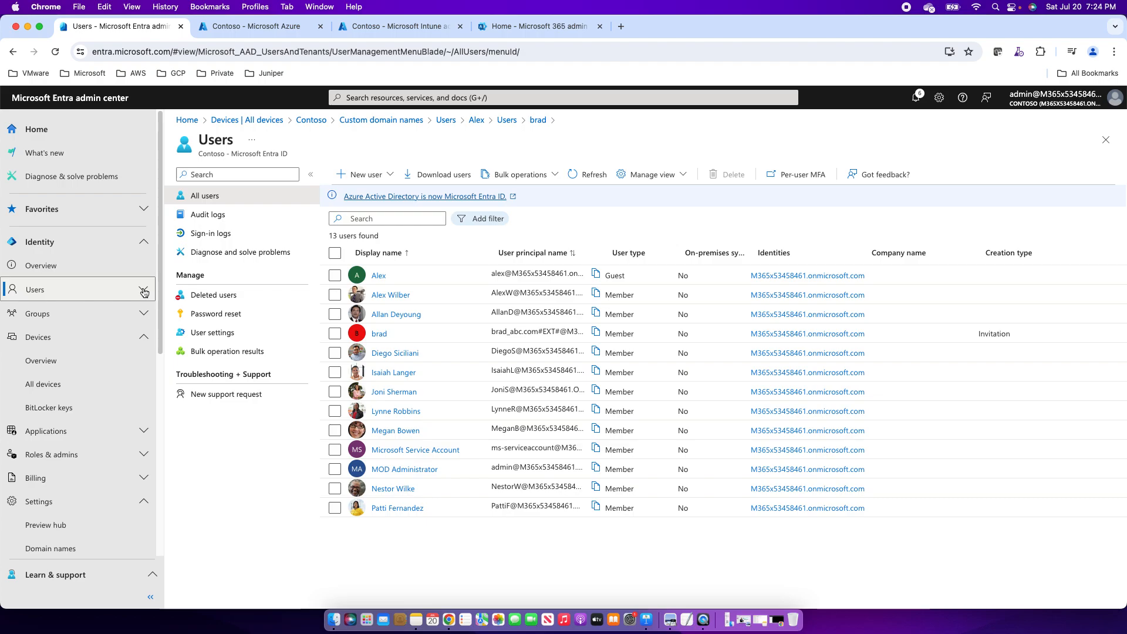
left_click(135, 438)
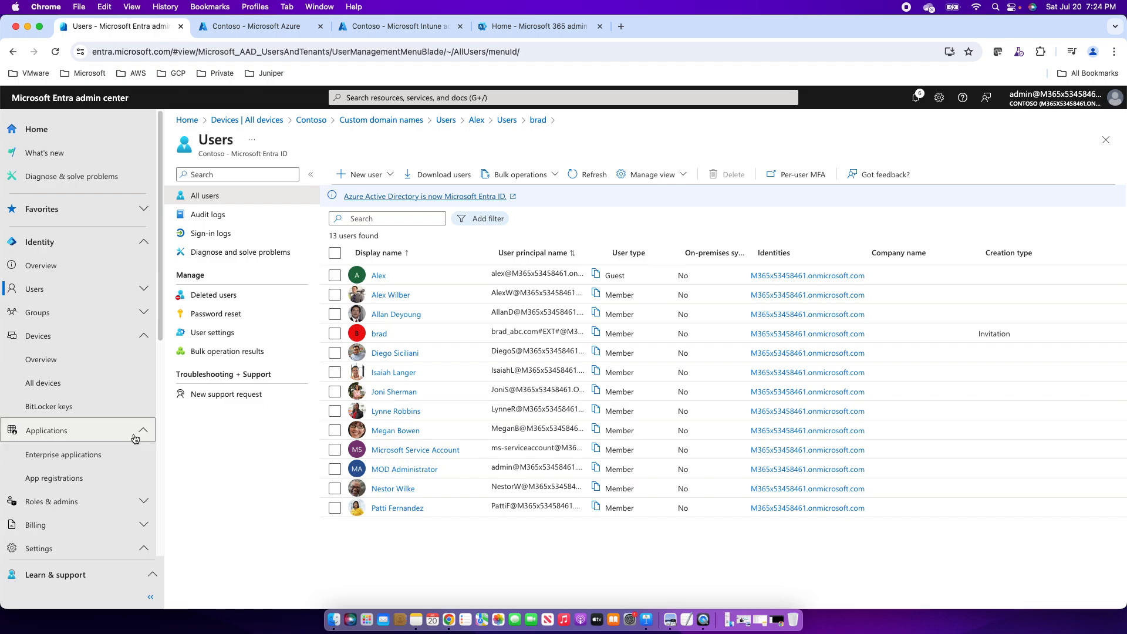
left_click(144, 336)
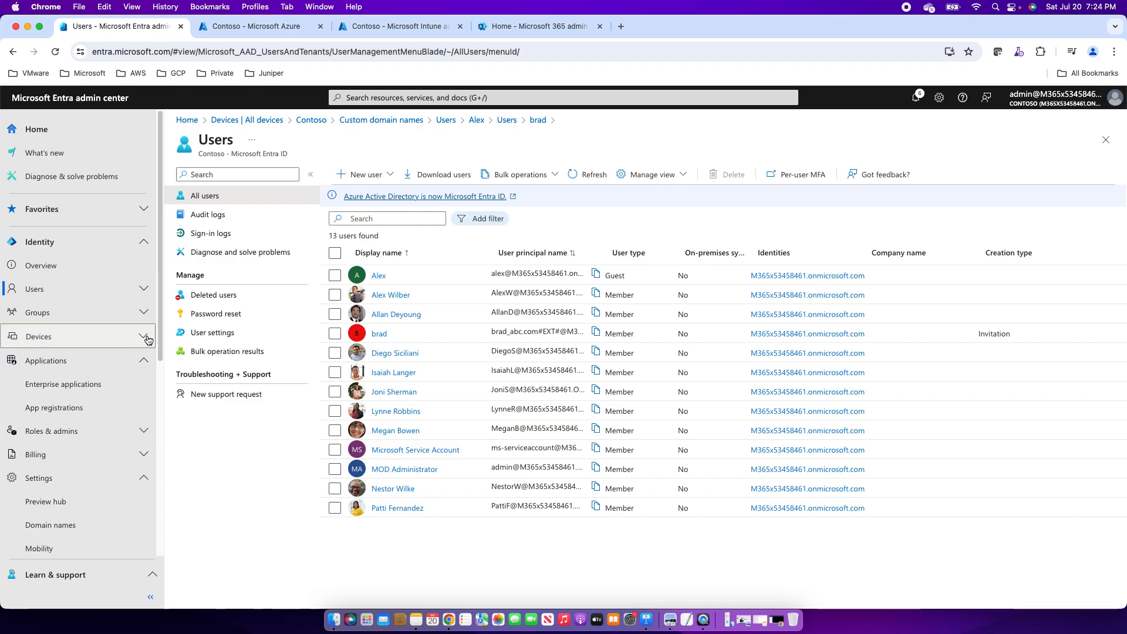
View App registrations, confirm Owned applications is empty, and return to All applications.
left_click(44, 407)
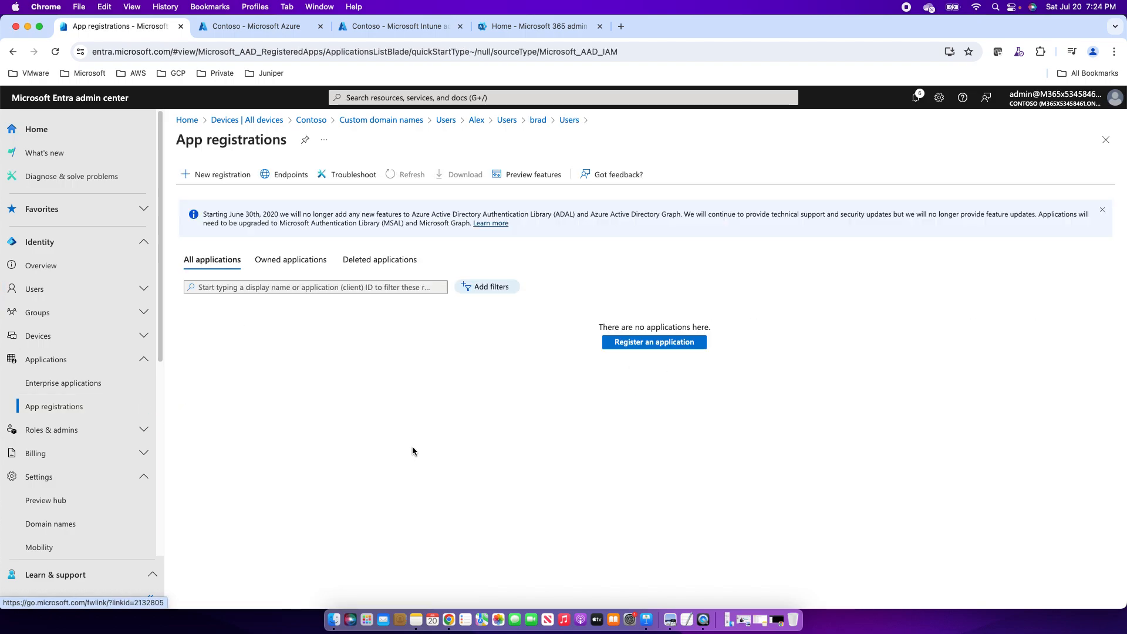
left_click(291, 259)
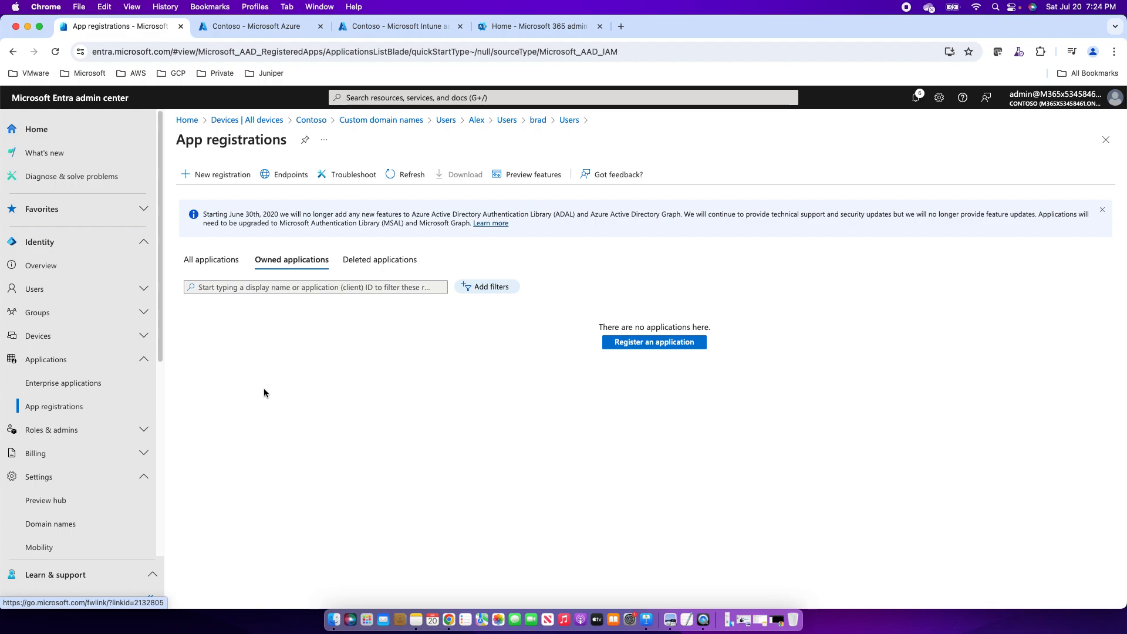
left_click(205, 260)
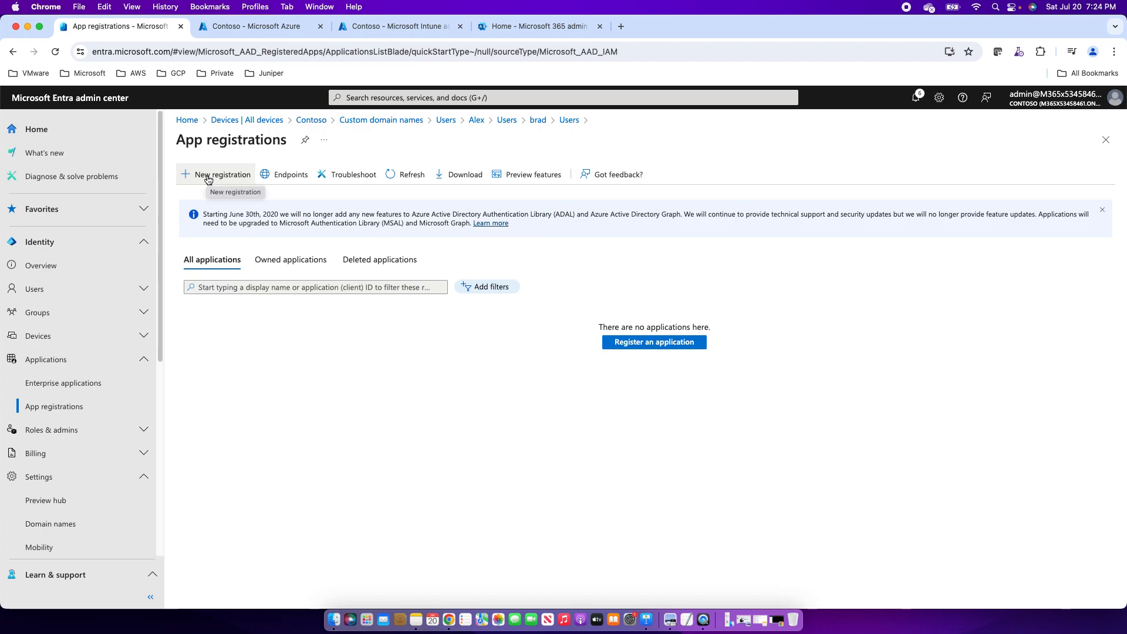
Register a new application named testapp for this organization's accounts only (single tenant).
left_click(208, 176)
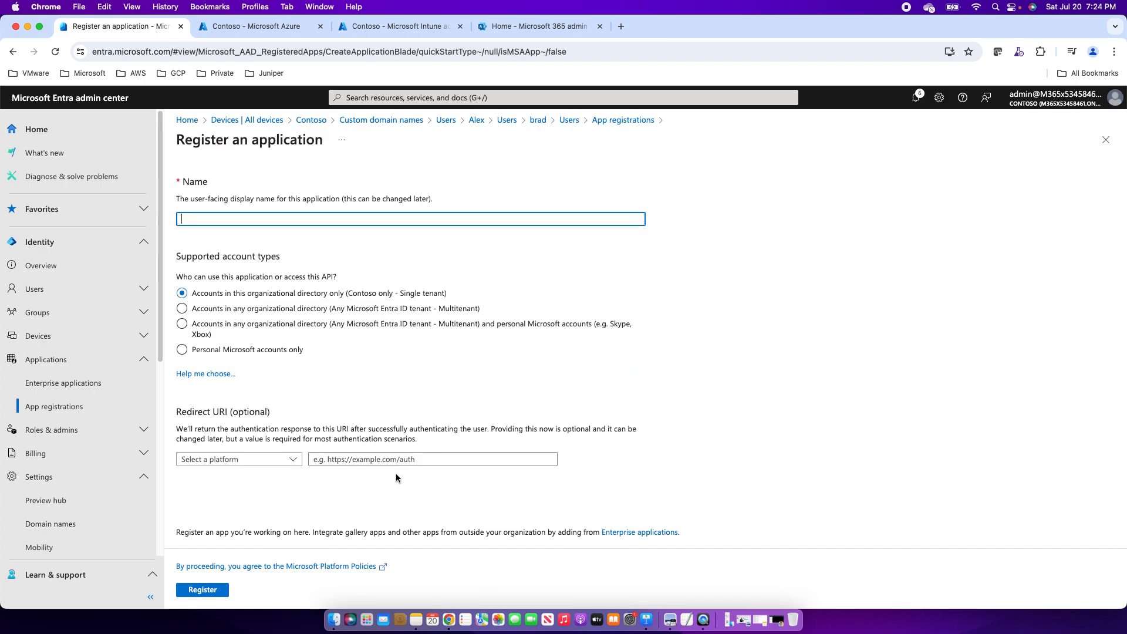
type("tes")
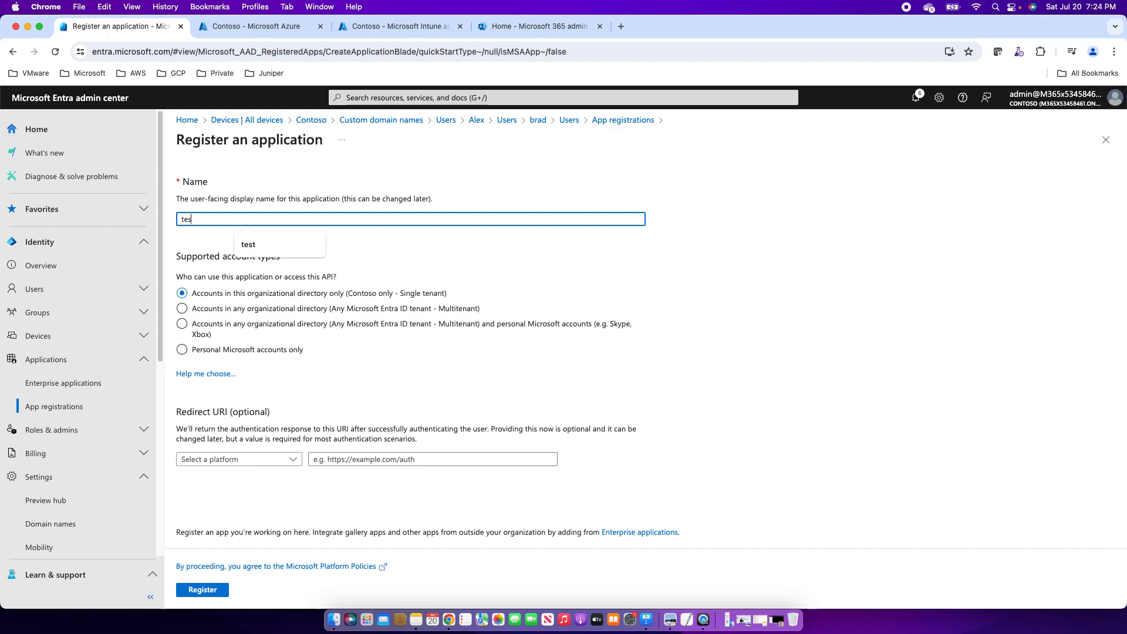
type("tapp")
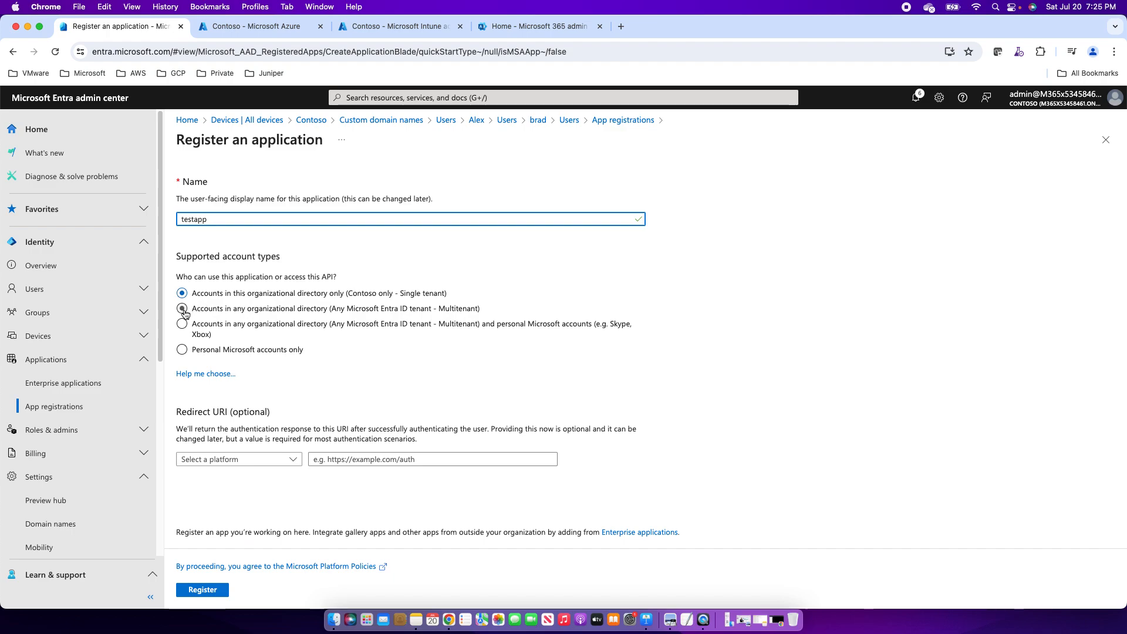
left_click(183, 311)
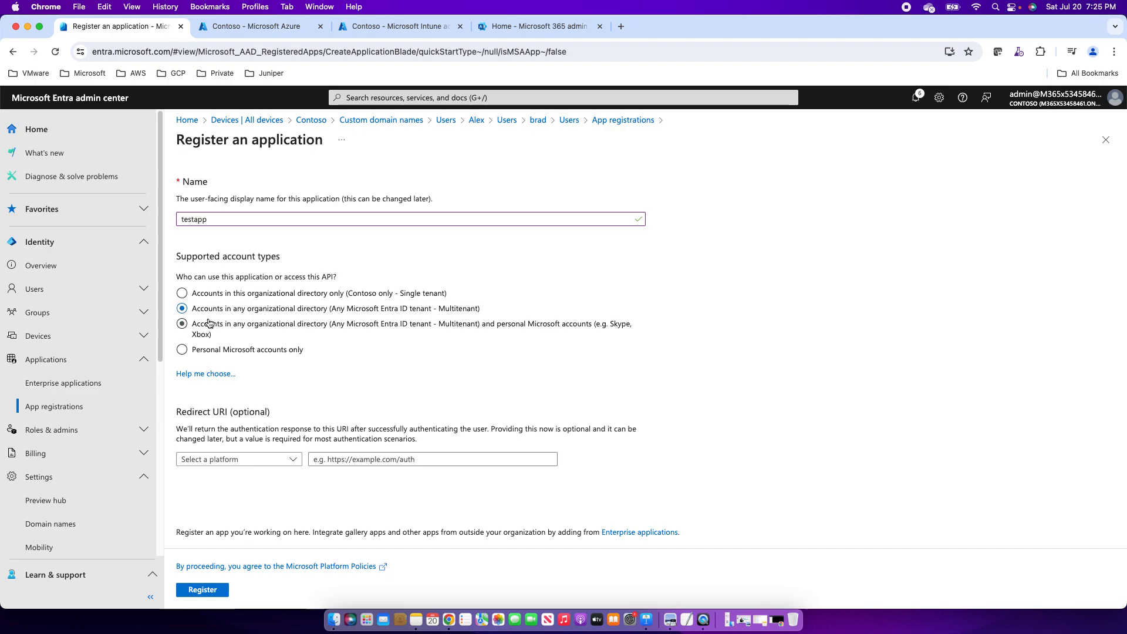
left_click(209, 327)
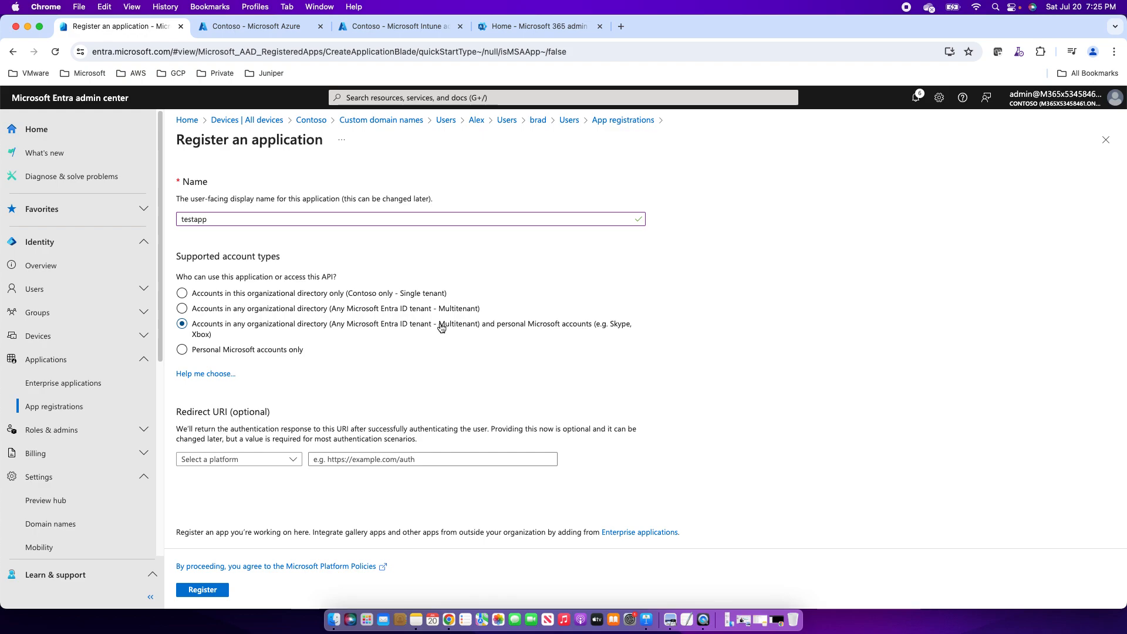
left_click(182, 351)
left_click(187, 299)
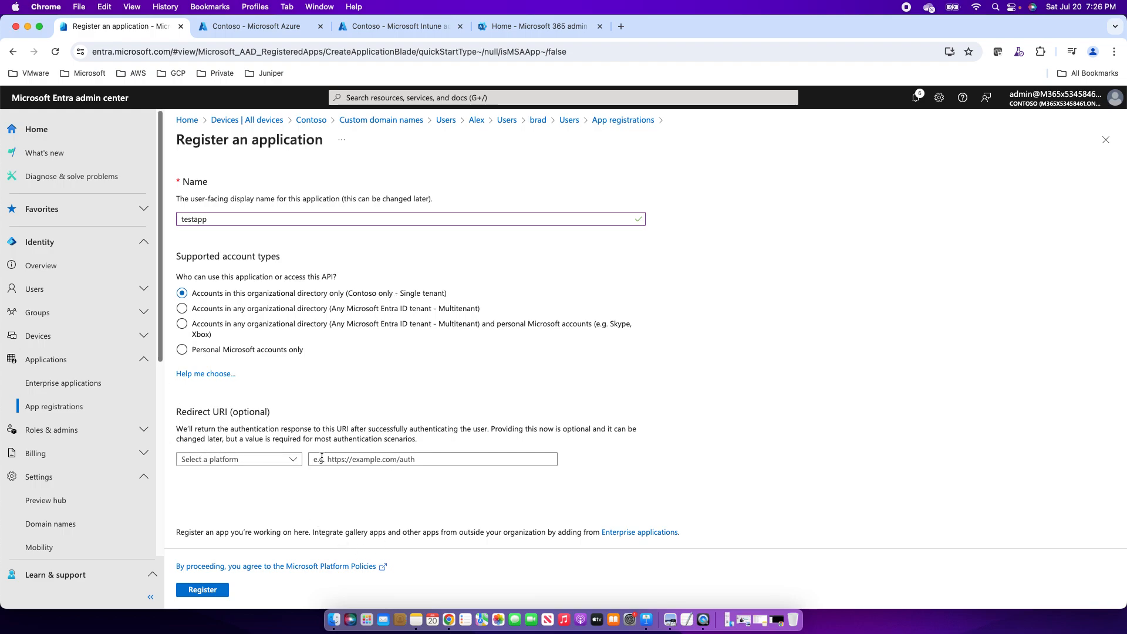
left_click(201, 590)
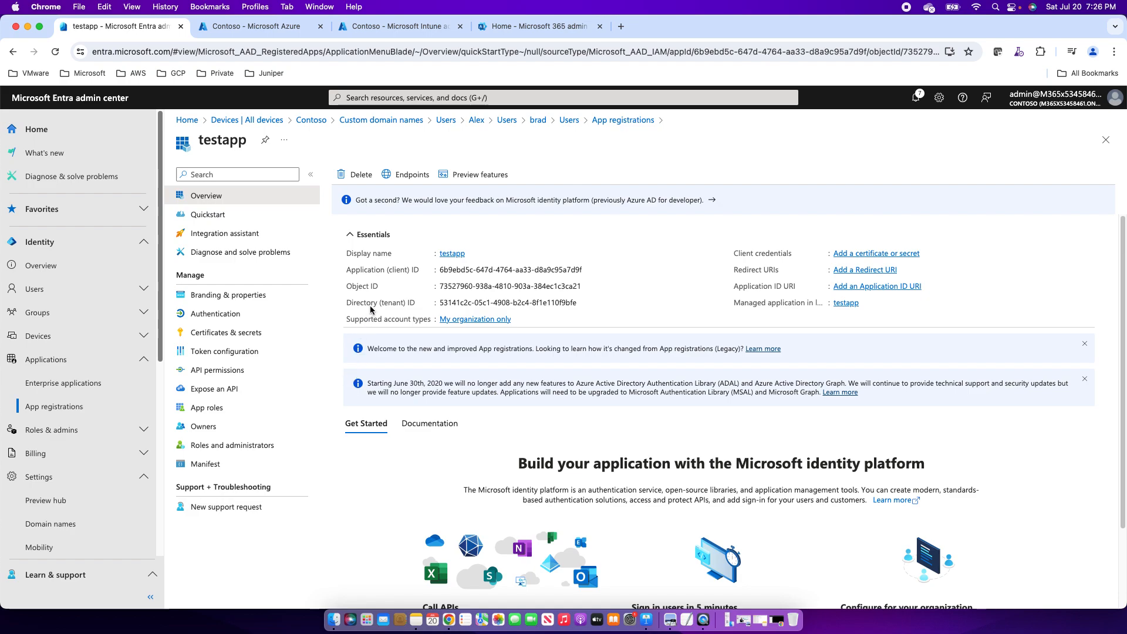
Select testapp's client, object and tenant IDs, then go to Certificates & secrets.
double_click(446, 268)
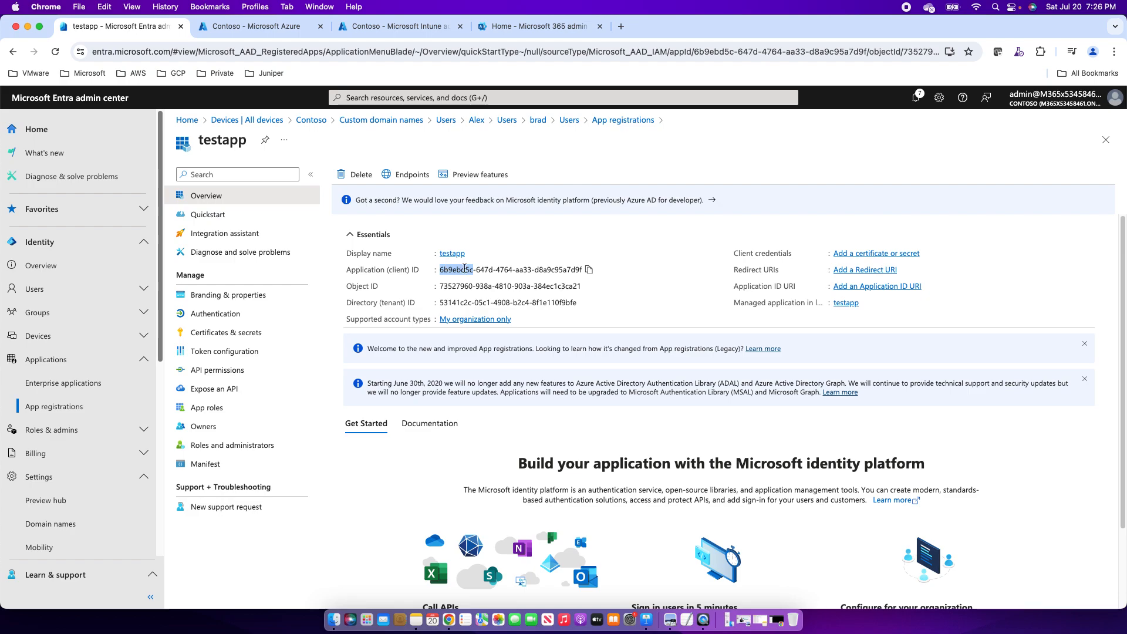
double_click(450, 286)
double_click(454, 303)
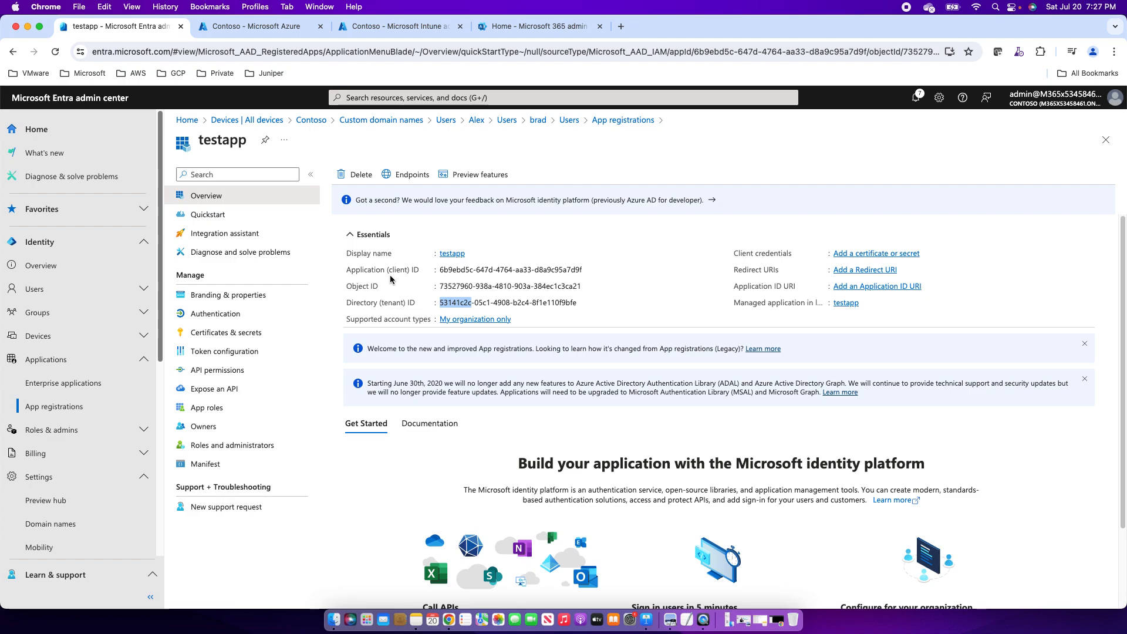
left_click(226, 332)
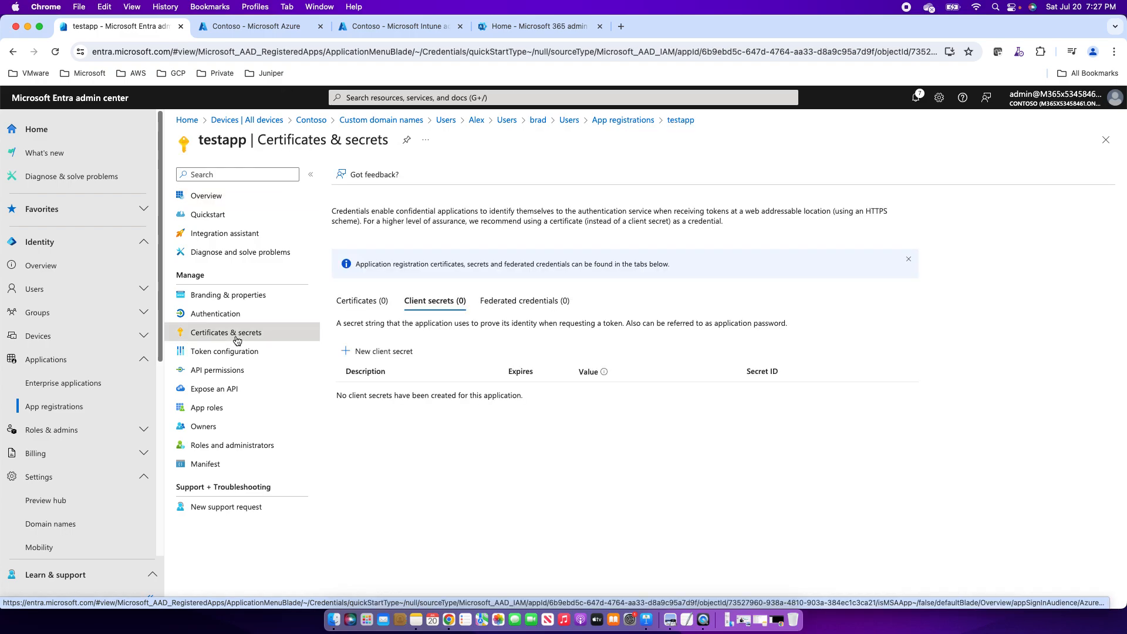
Add a client secret with description 'test' and the default 180-day expiry.
left_click(364, 303)
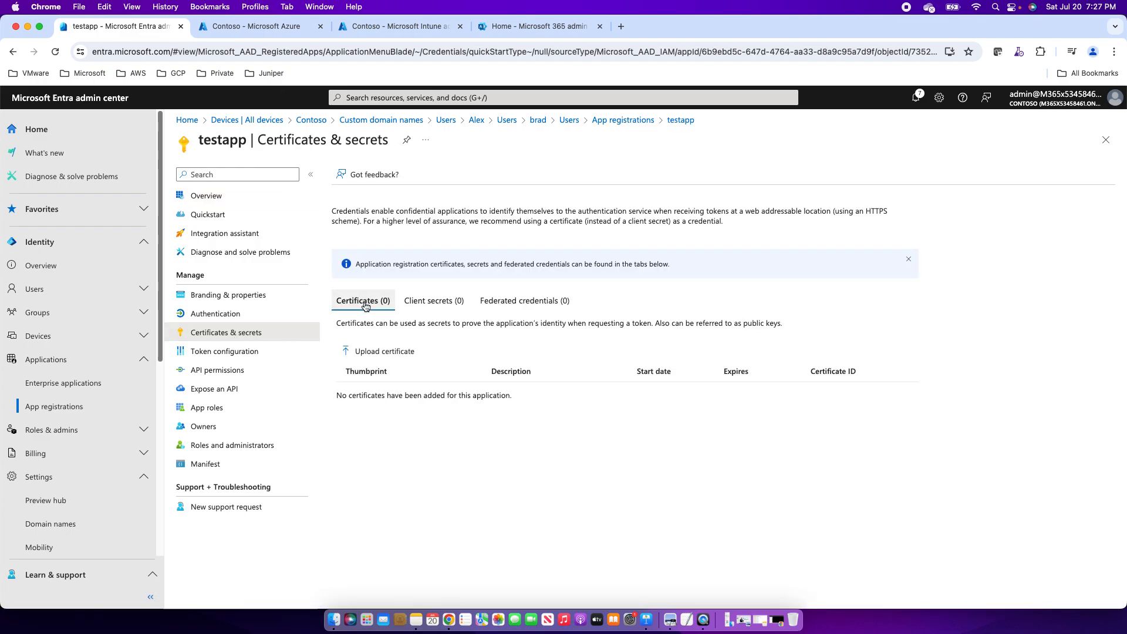
left_click(431, 302)
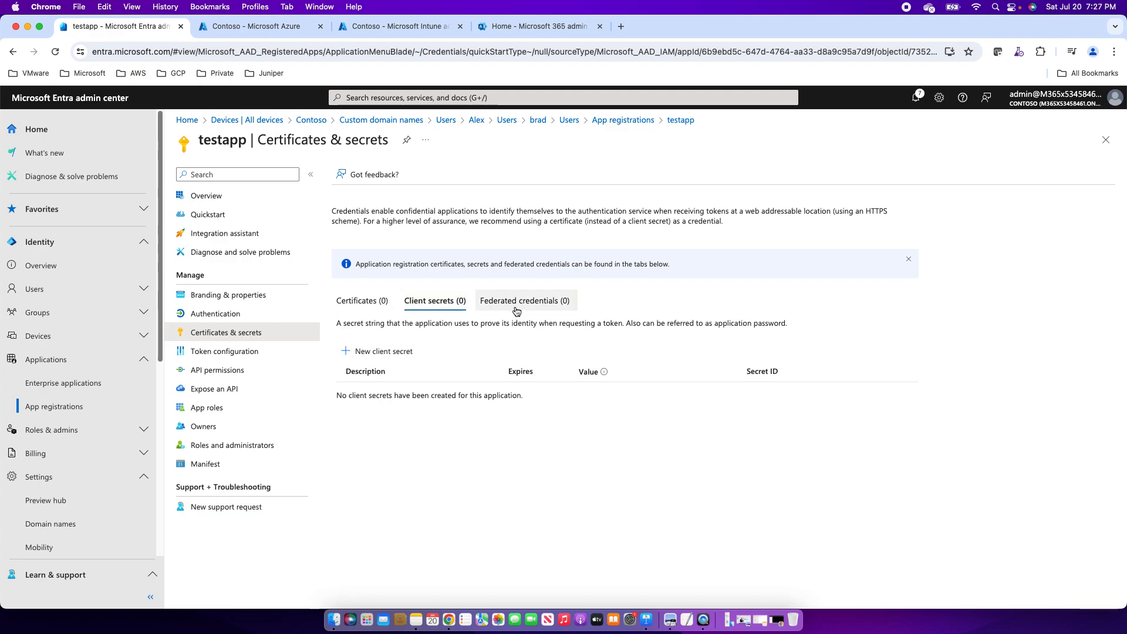
left_click(374, 357)
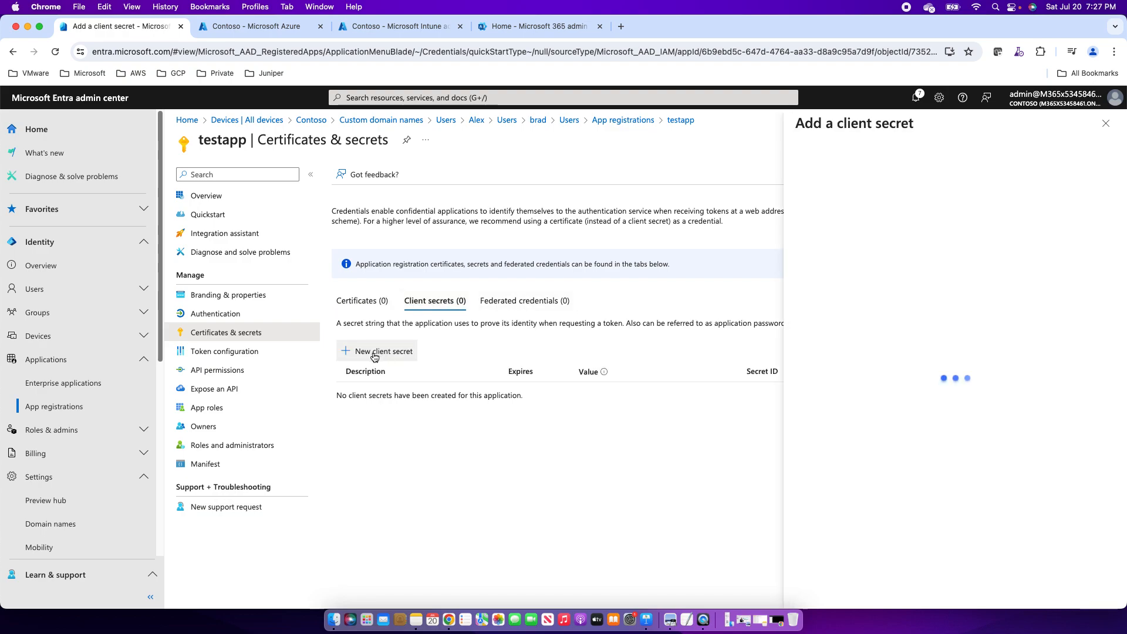
left_click(1035, 189)
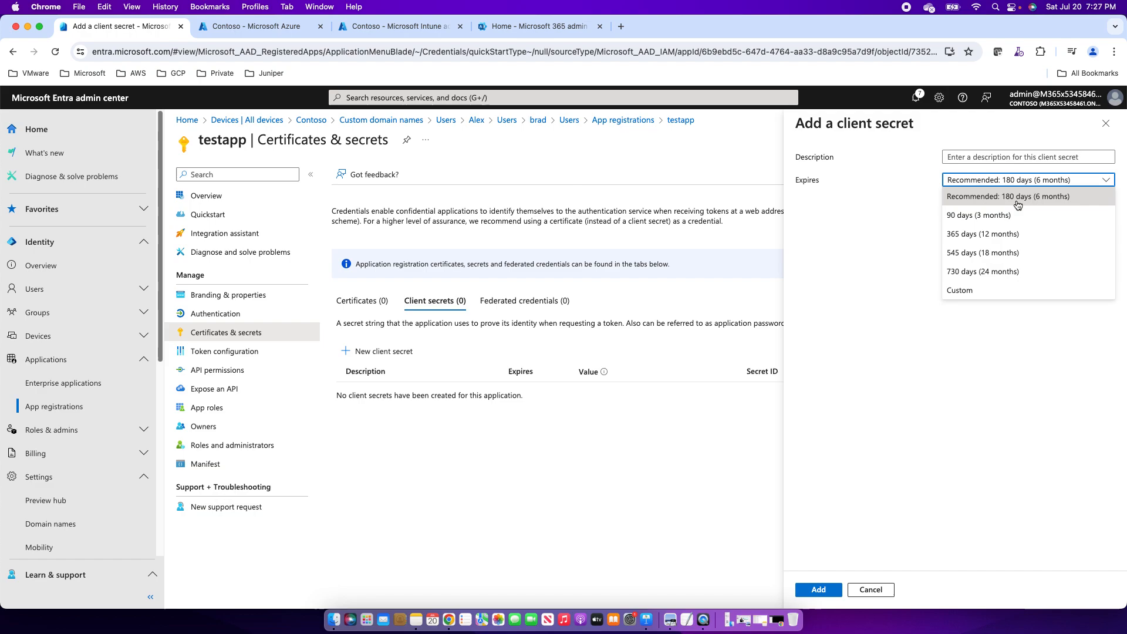
left_click(985, 159)
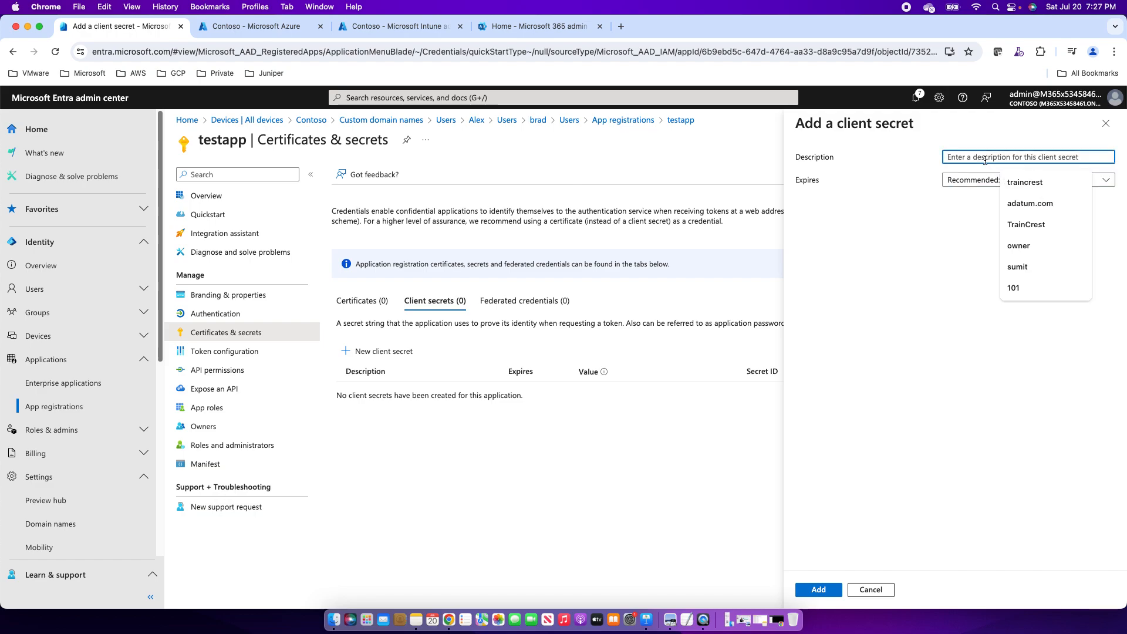
type("test")
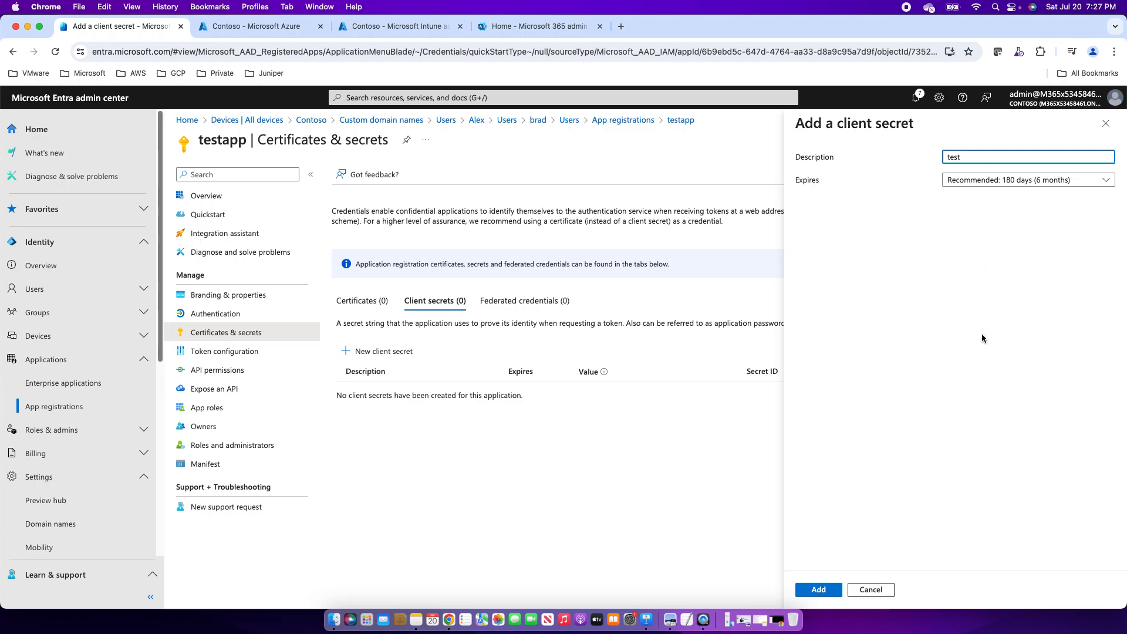
left_click(822, 591)
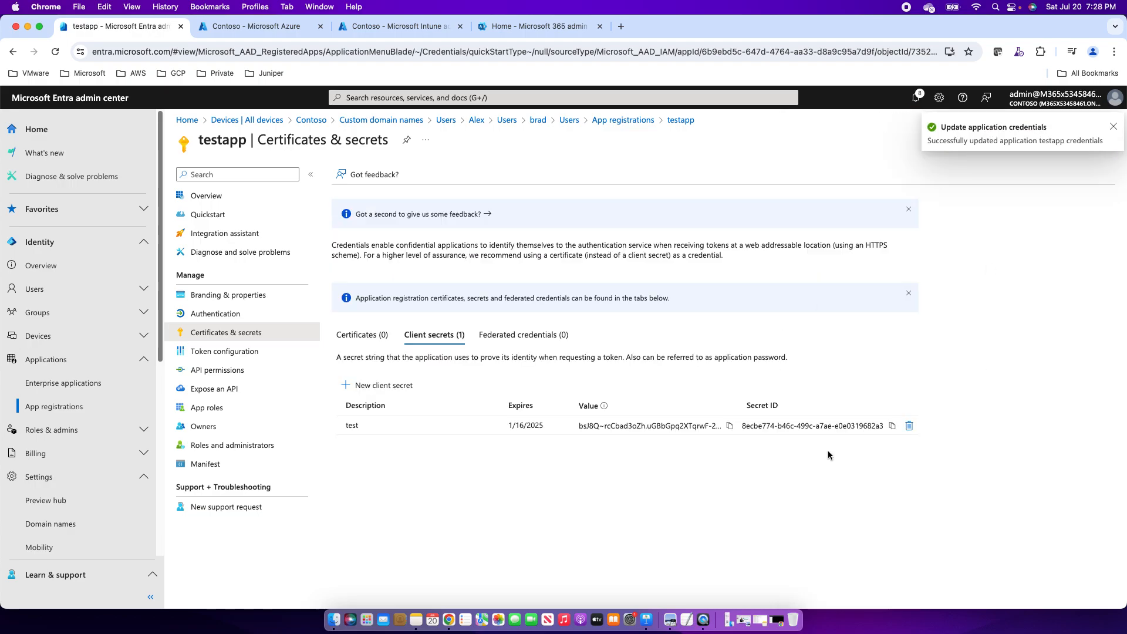
Copy the new secret's value and return to testapp's Overview.
left_click(621, 431)
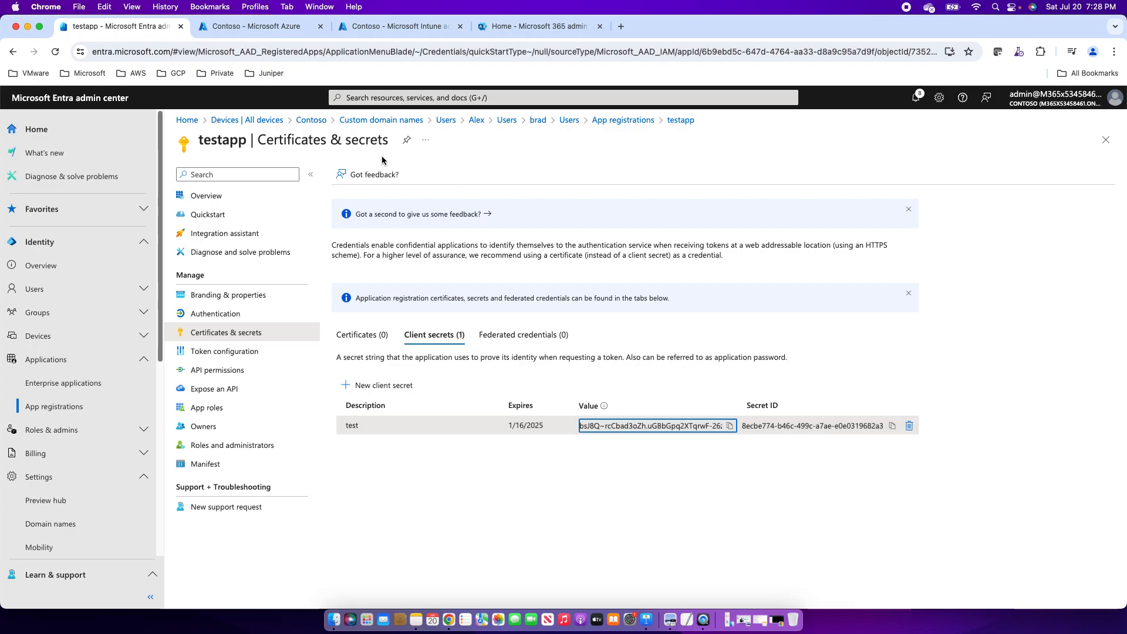
left_click(212, 195)
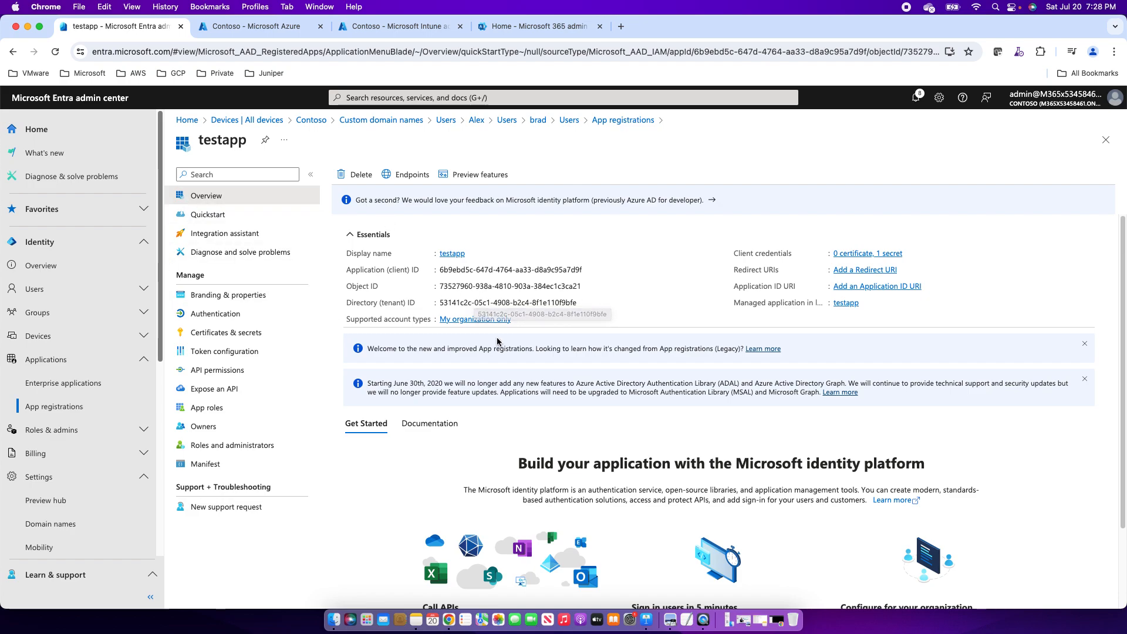
Review testapp's client secret, then switch to the lab window's FunctionApp deployment tab.
left_click(233, 332)
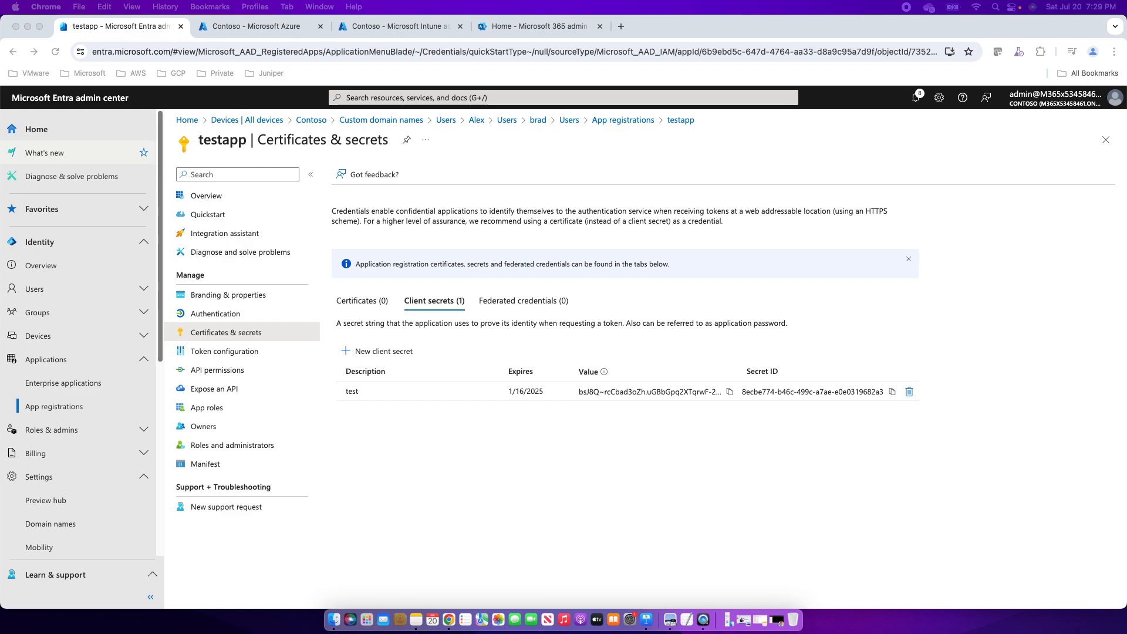
right_click(450, 623)
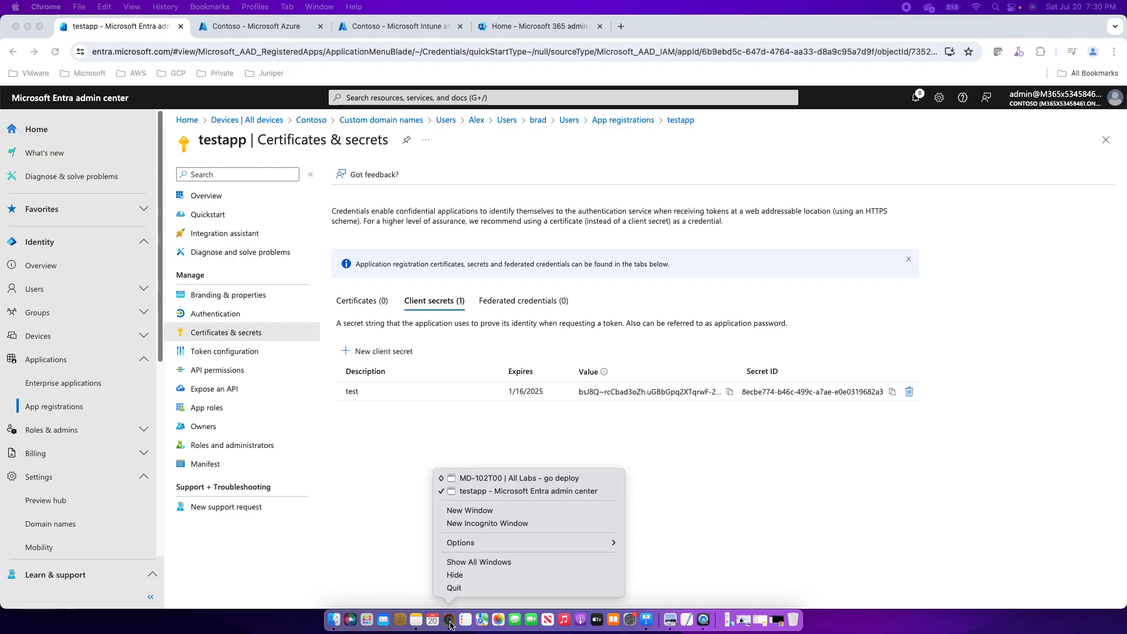
left_click(480, 478)
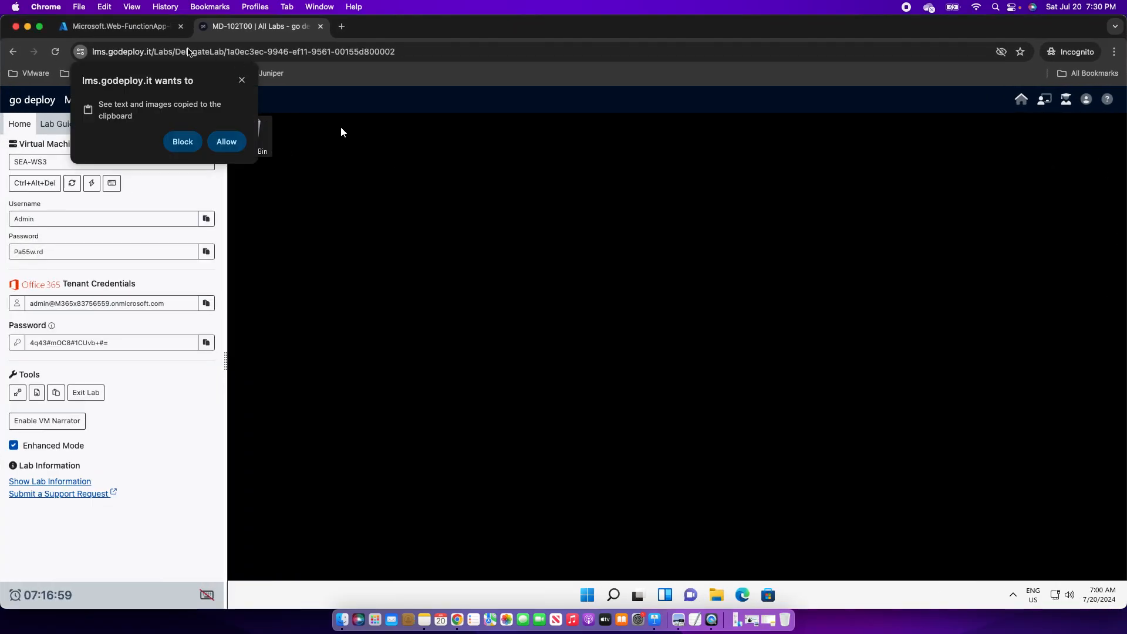
left_click(107, 28)
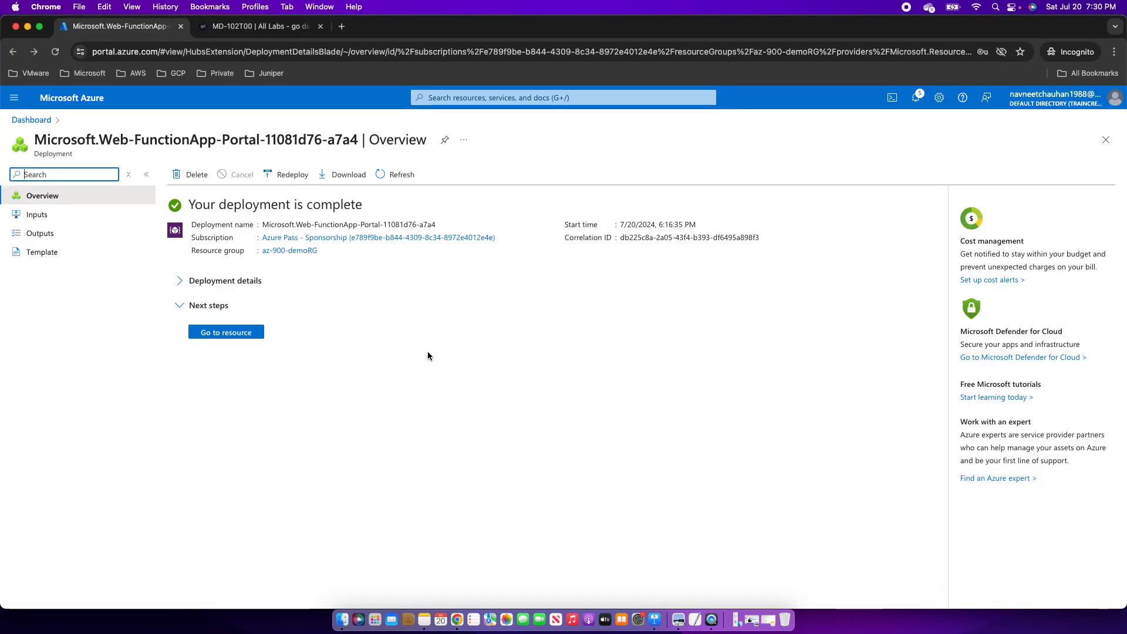
Go to the deployed tcportalapp Function App and expand its Settings menu.
left_click(225, 337)
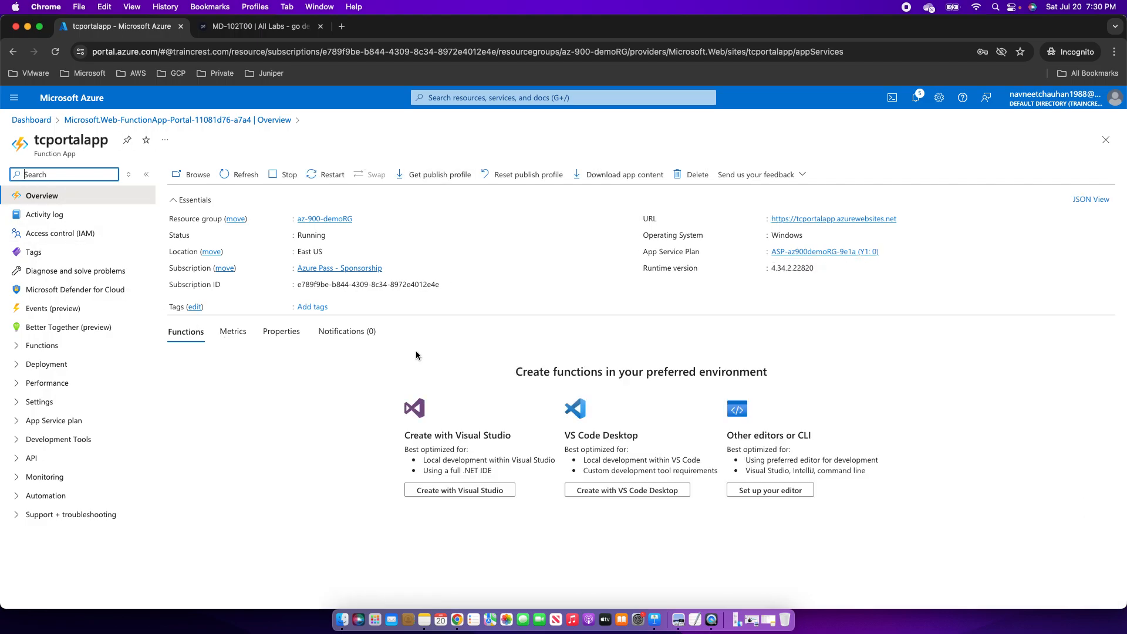
left_click(18, 402)
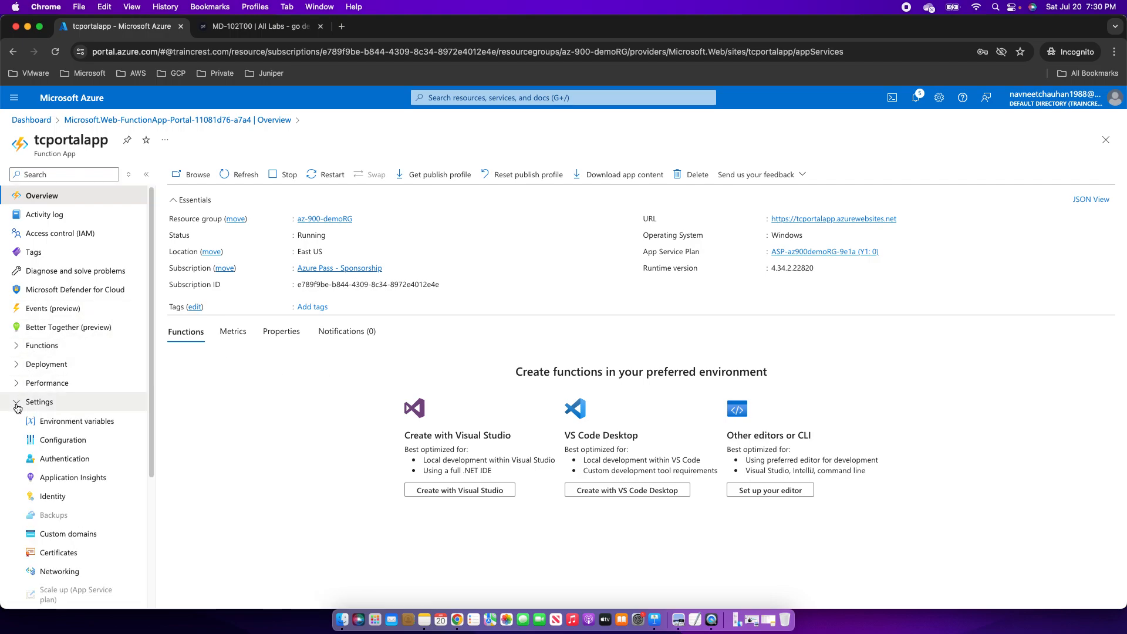
Turn tcportalapp's system-assigned managed identity On and confirm saving it.
left_click(51, 497)
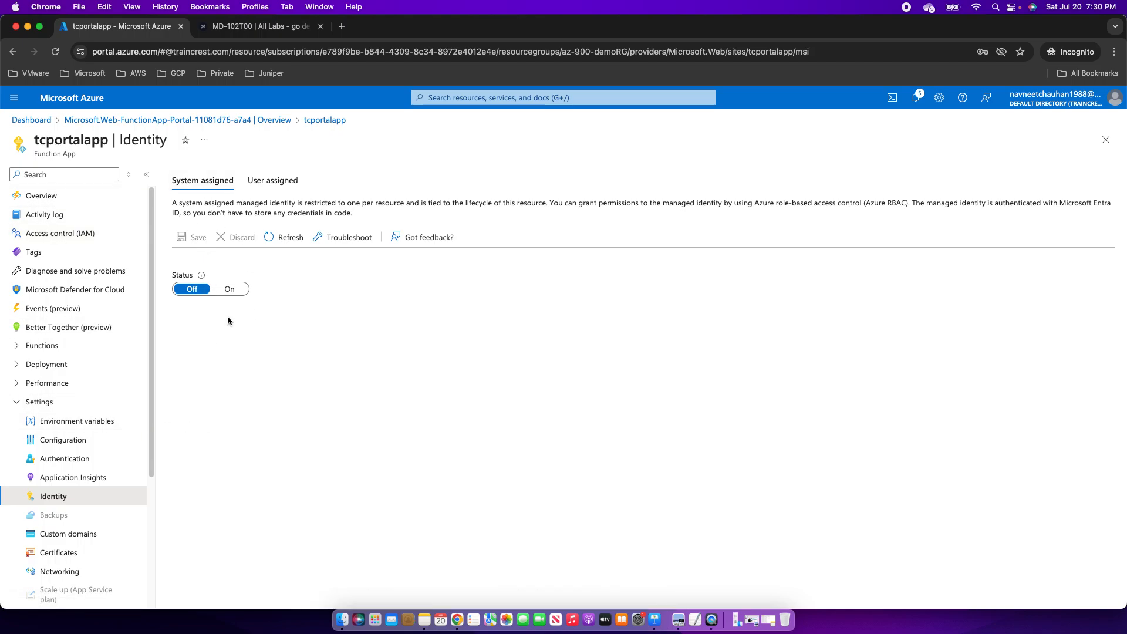
left_click(229, 290)
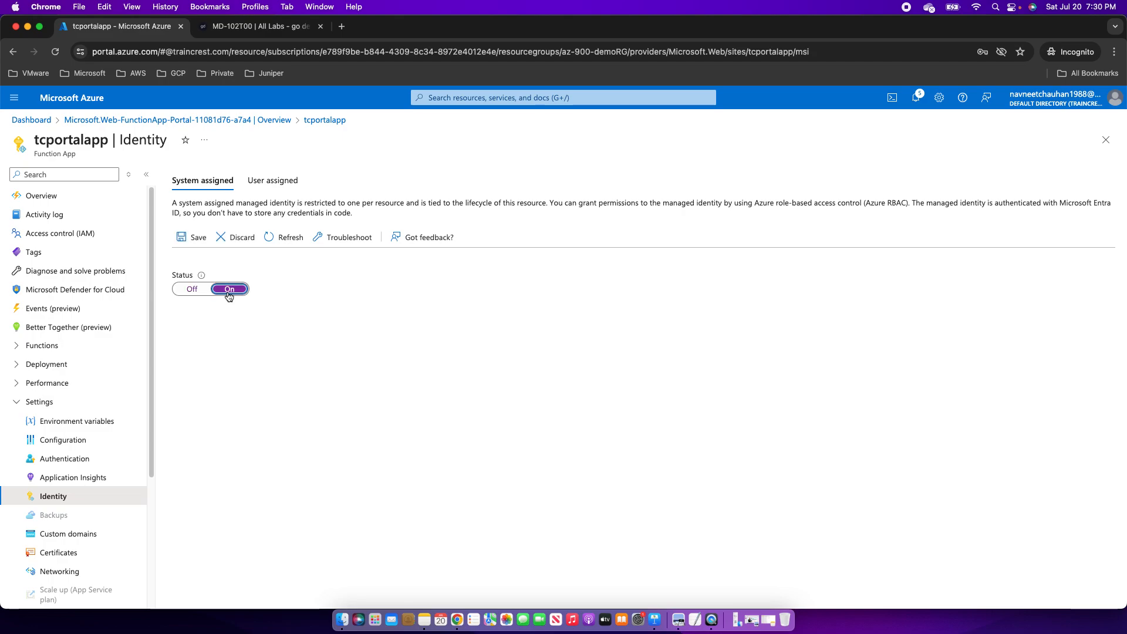
left_click(194, 241)
left_click(191, 240)
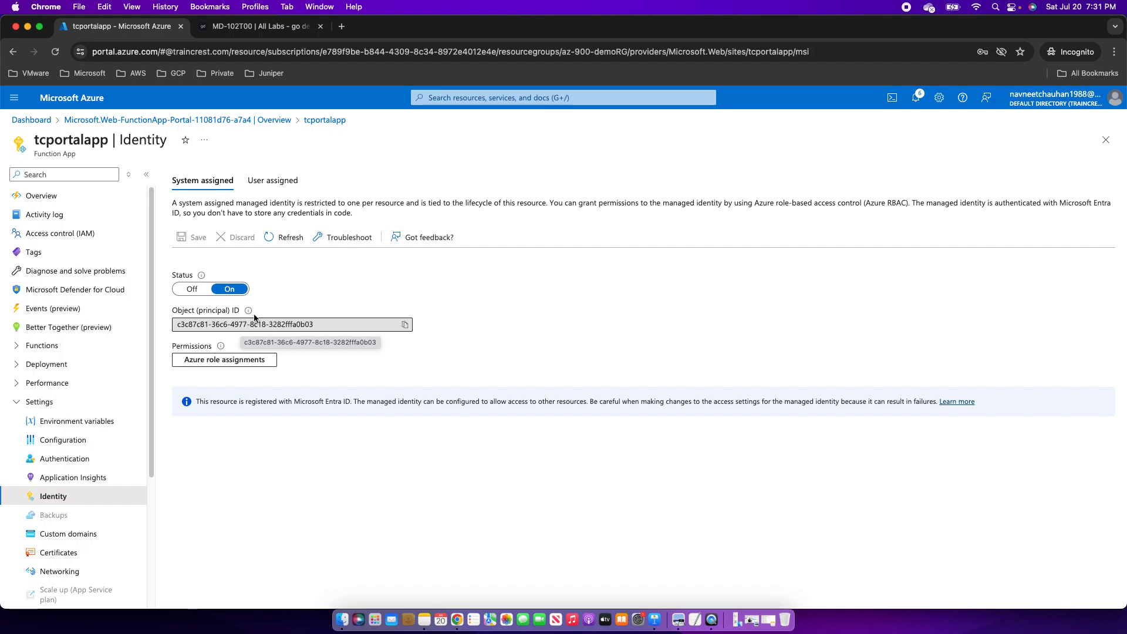
Open the Azure portal home in a new tab and open its navigation menu.
right_click(70, 98)
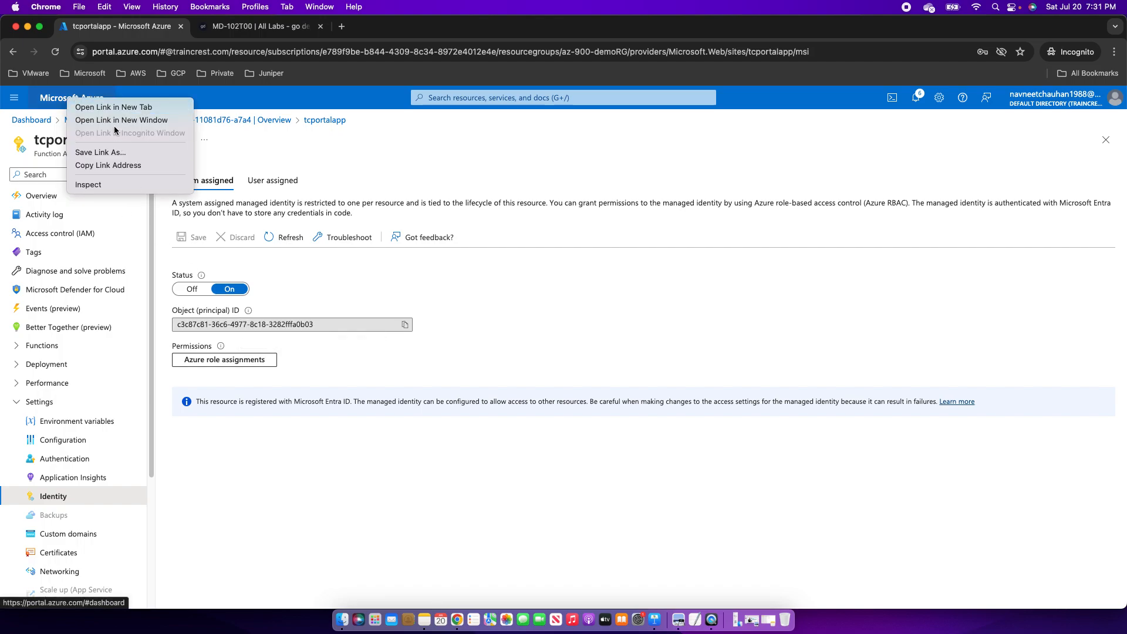
left_click(107, 108)
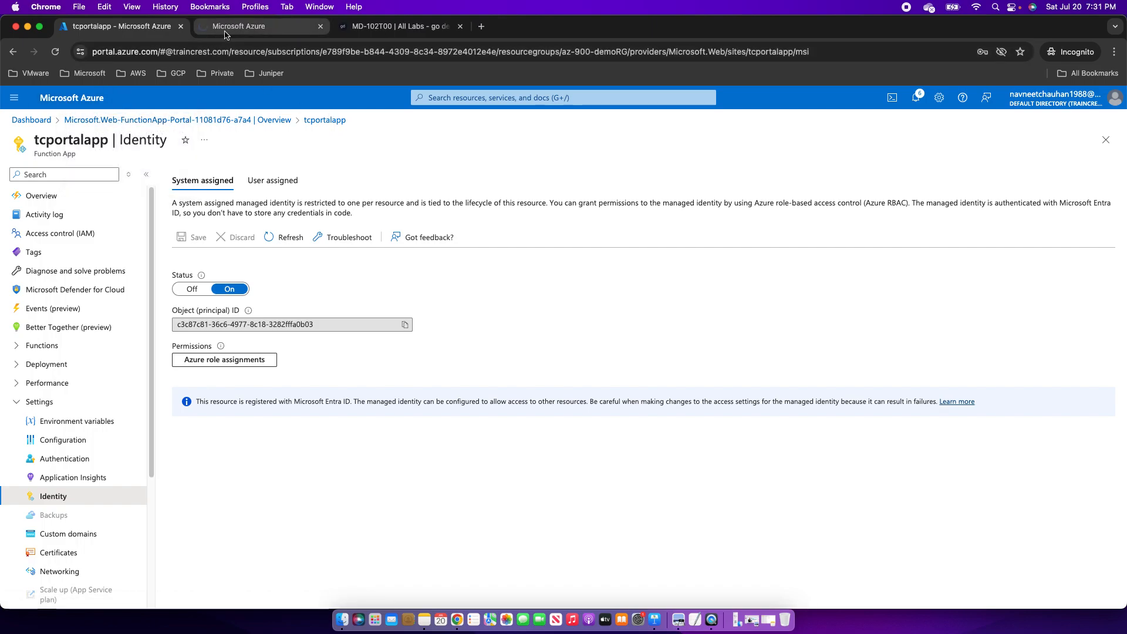
left_click(226, 30)
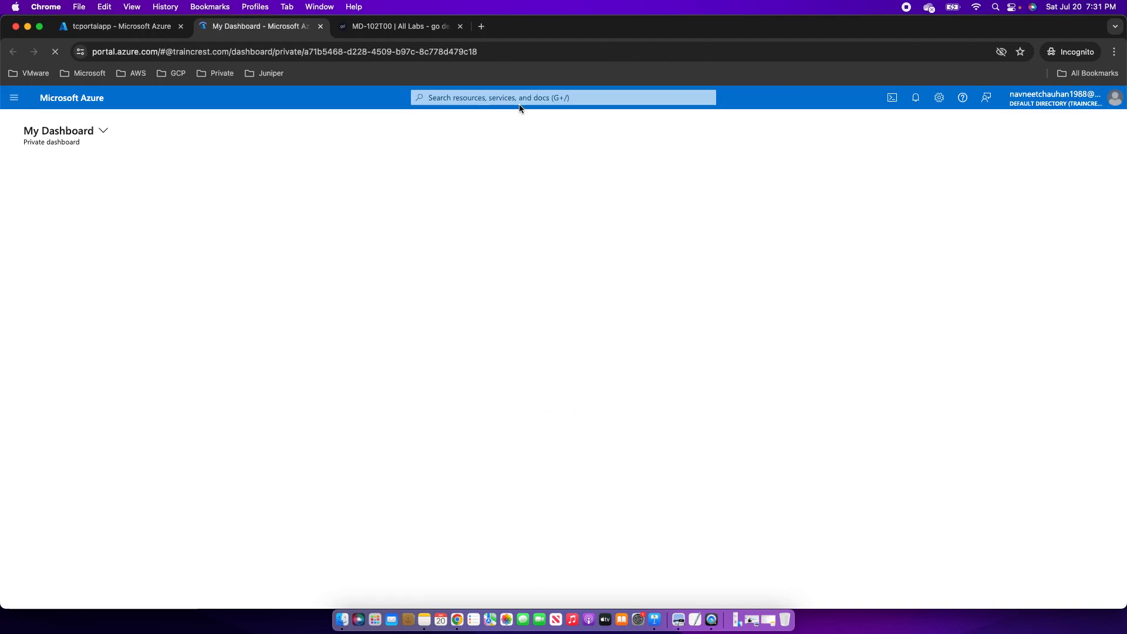
left_click(14, 97)
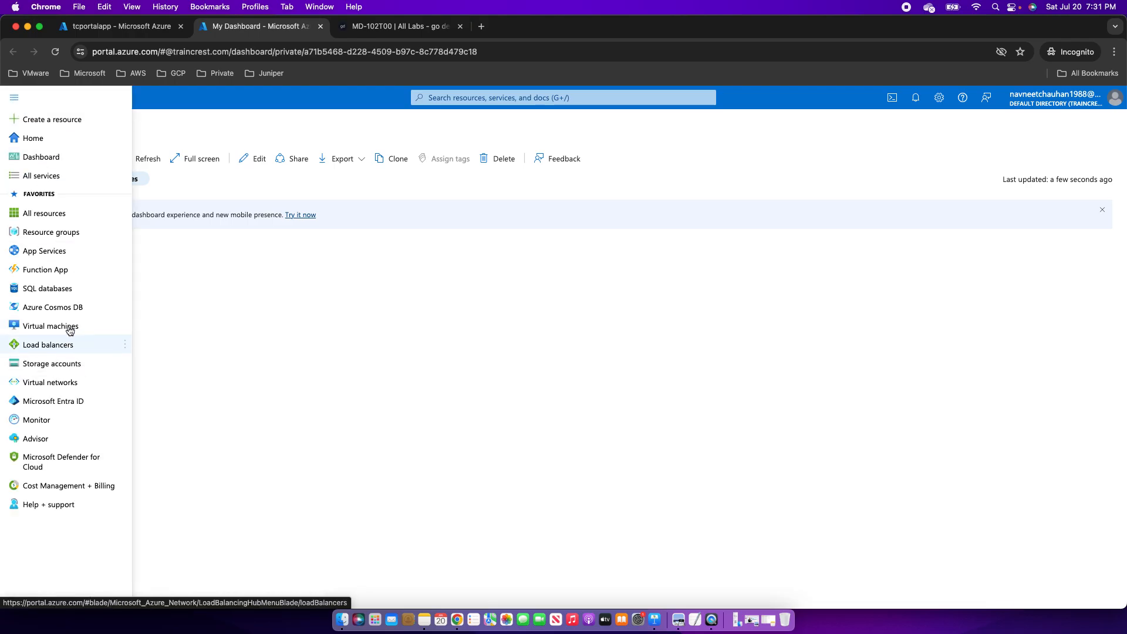
Open Access control (IAM) for resource group az-900-demoRG, dismissing the credit notifications.
left_click(50, 238)
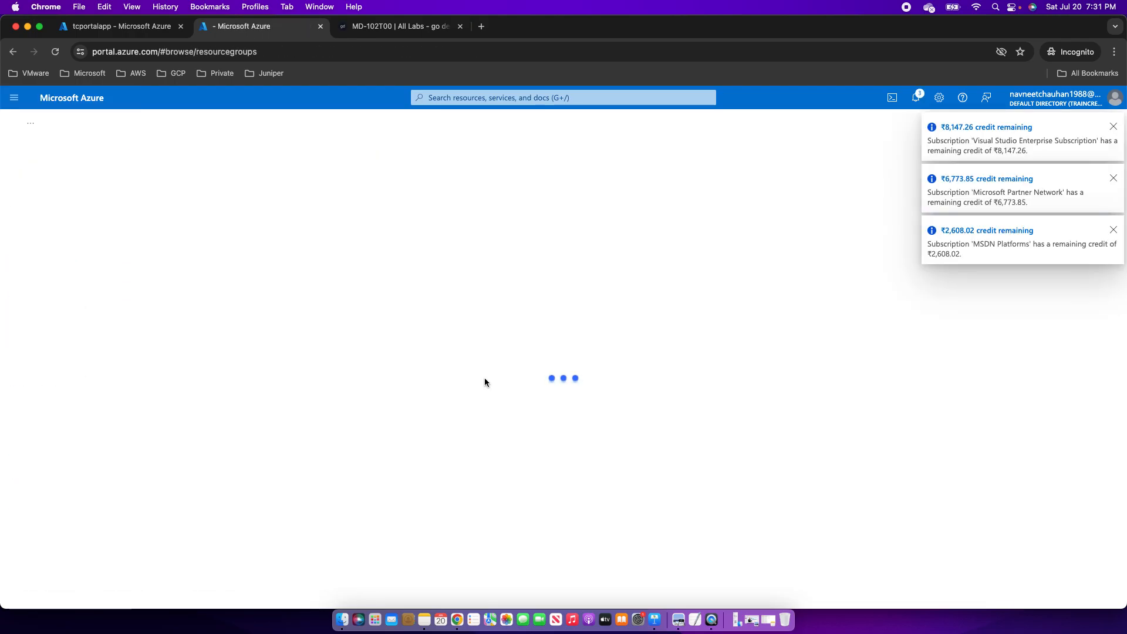
left_click(1113, 126)
left_click(1113, 127)
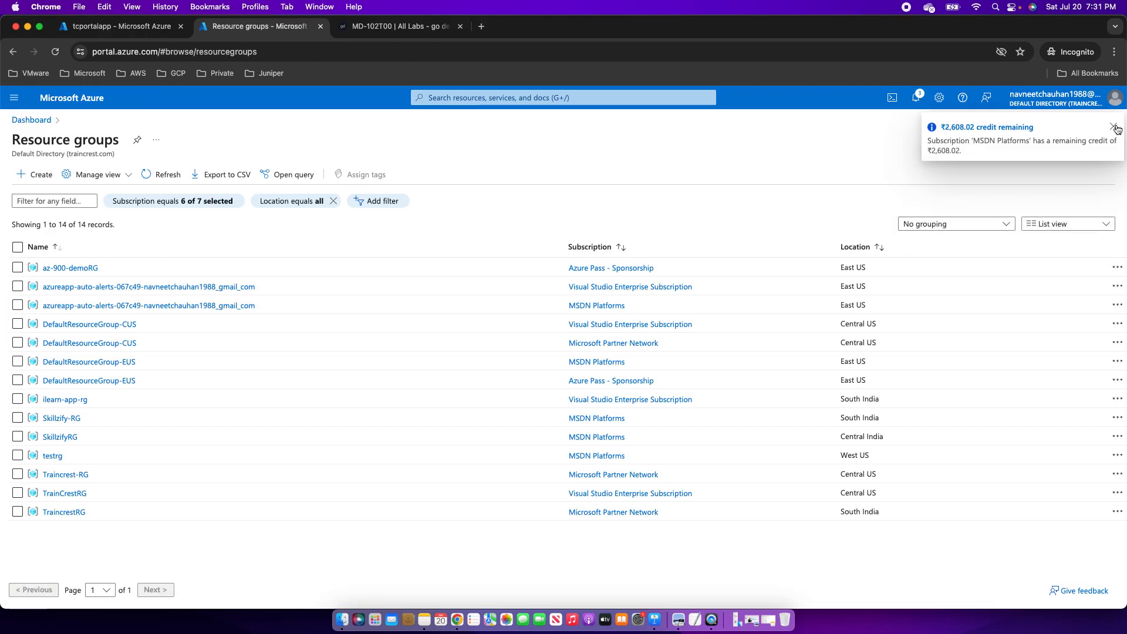
left_click(1113, 127)
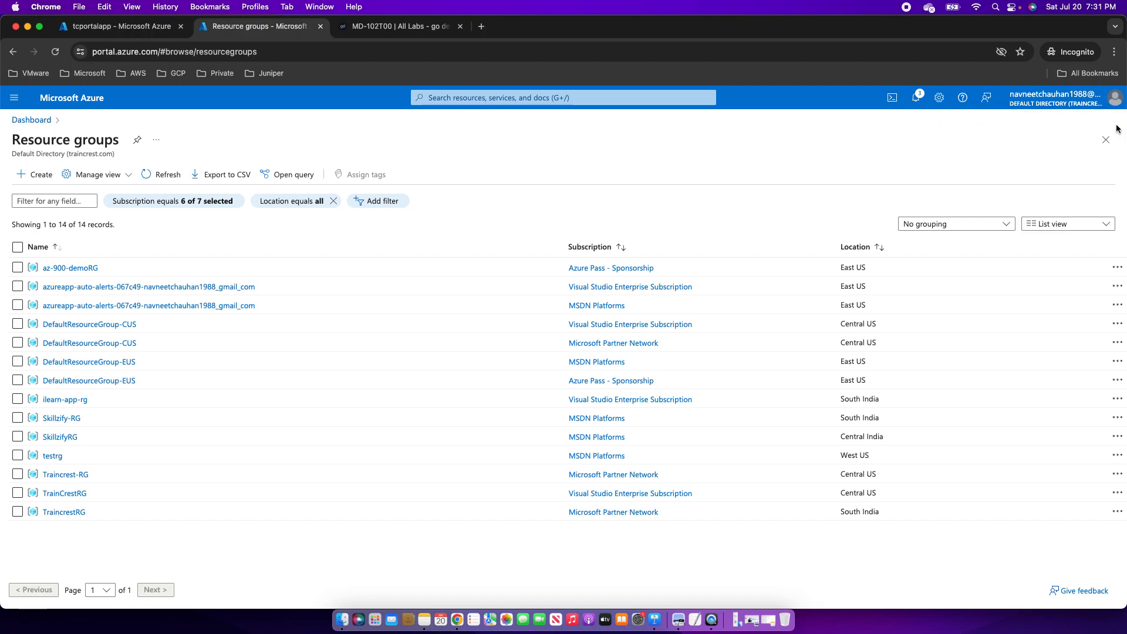
left_click(83, 269)
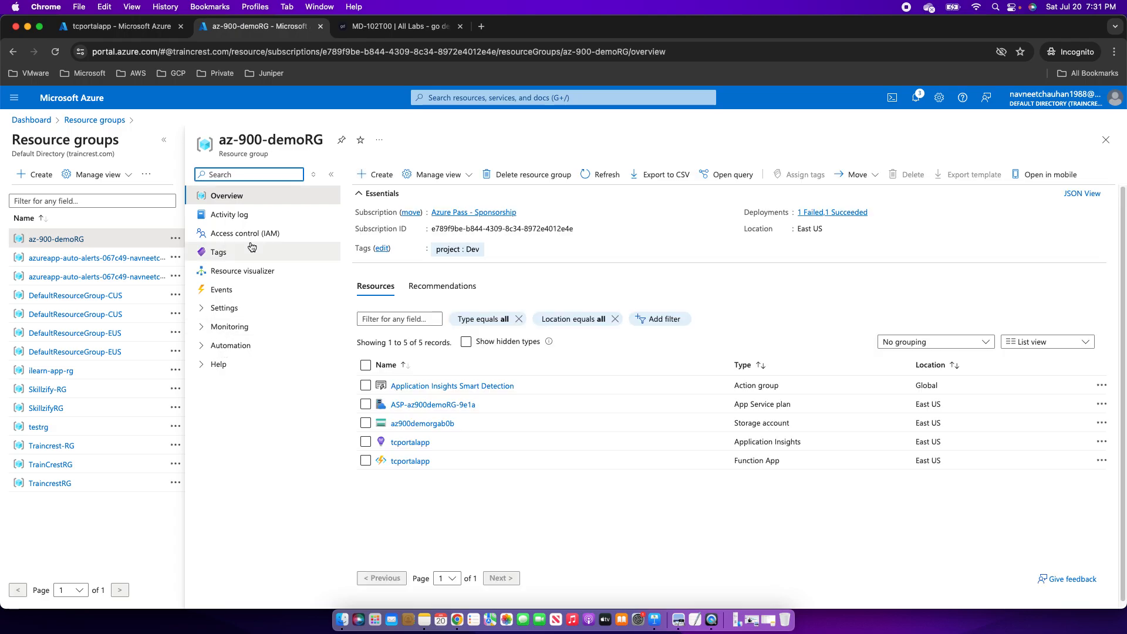
left_click(258, 233)
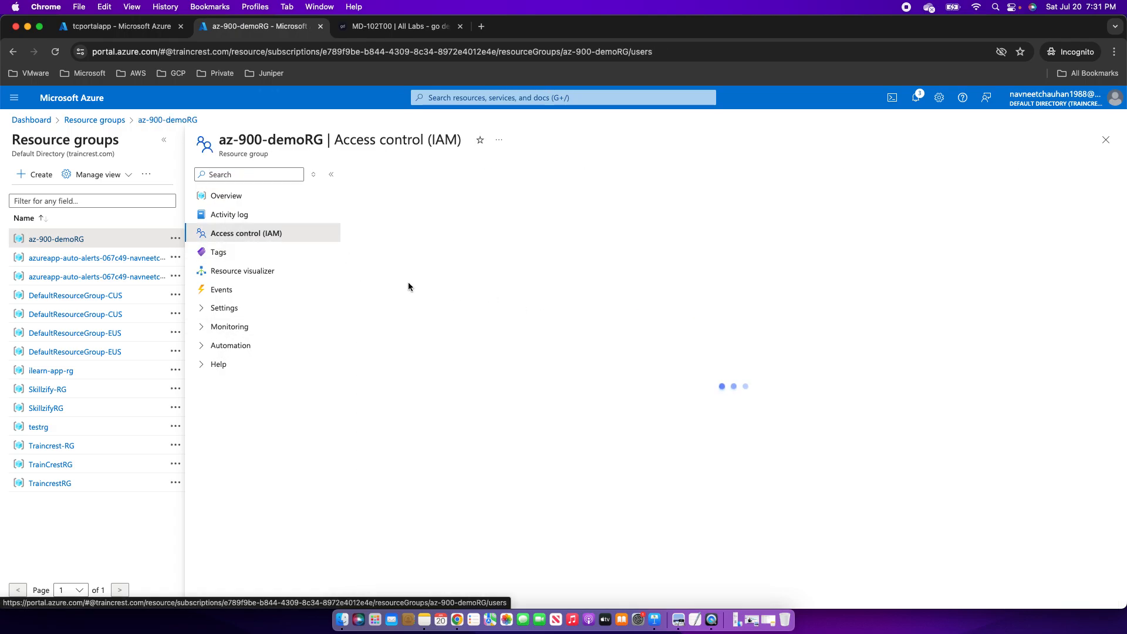
Start a new role assignment with the Reader role and continue to members.
left_click(390, 175)
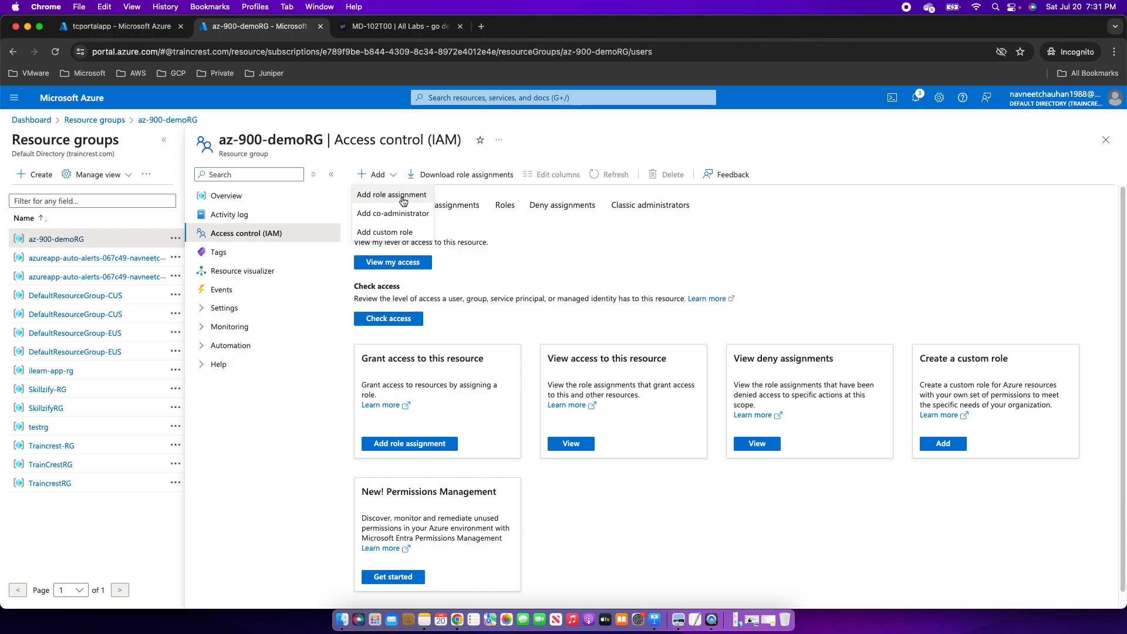
left_click(402, 201)
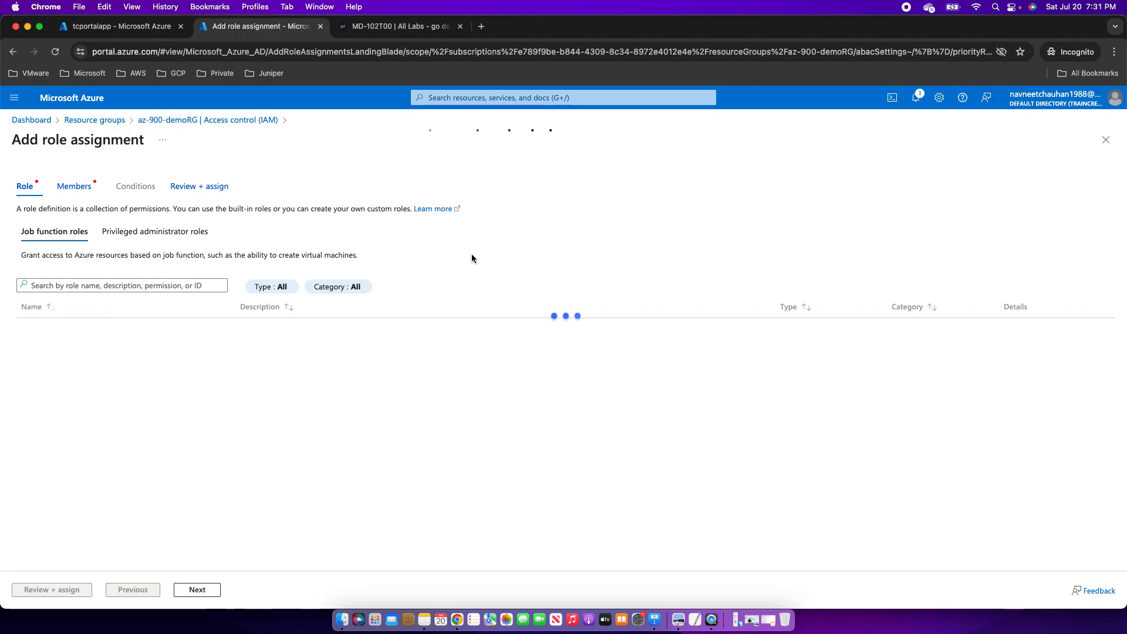
left_click(34, 333)
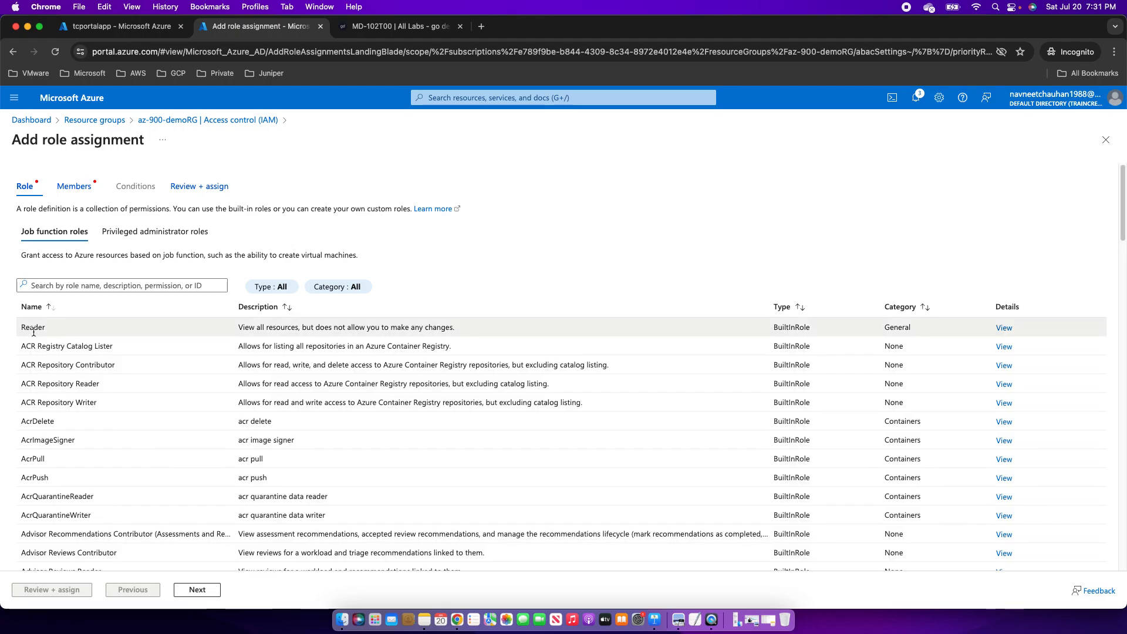
left_click(203, 591)
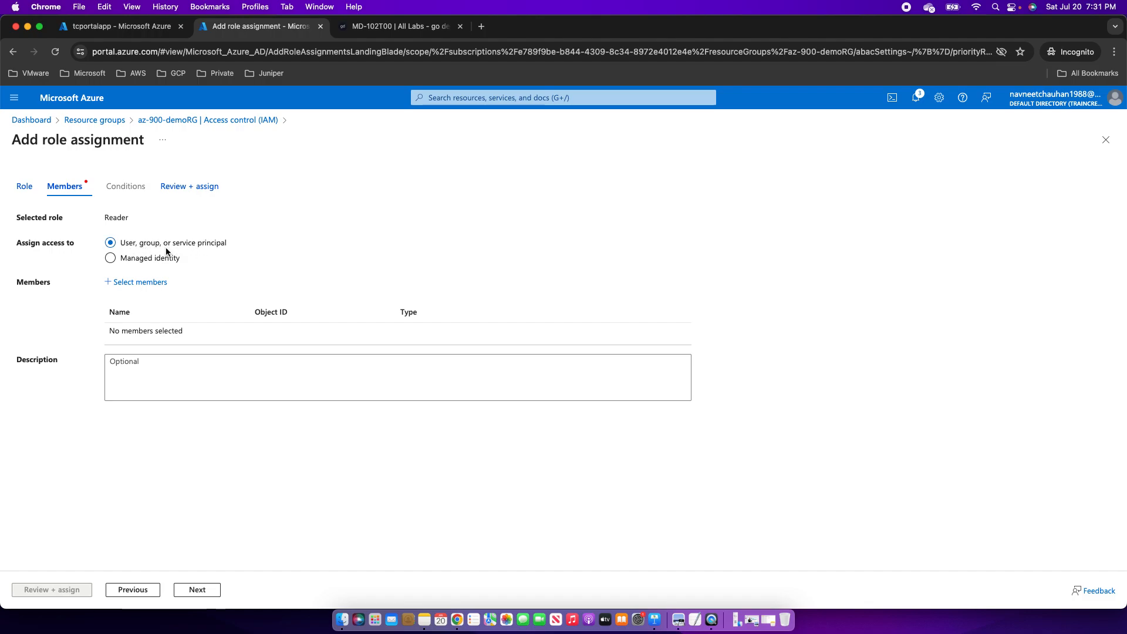
Assign Reader to the tcportalapp Function App managed identity and create the assignment.
left_click(111, 259)
left_click(144, 282)
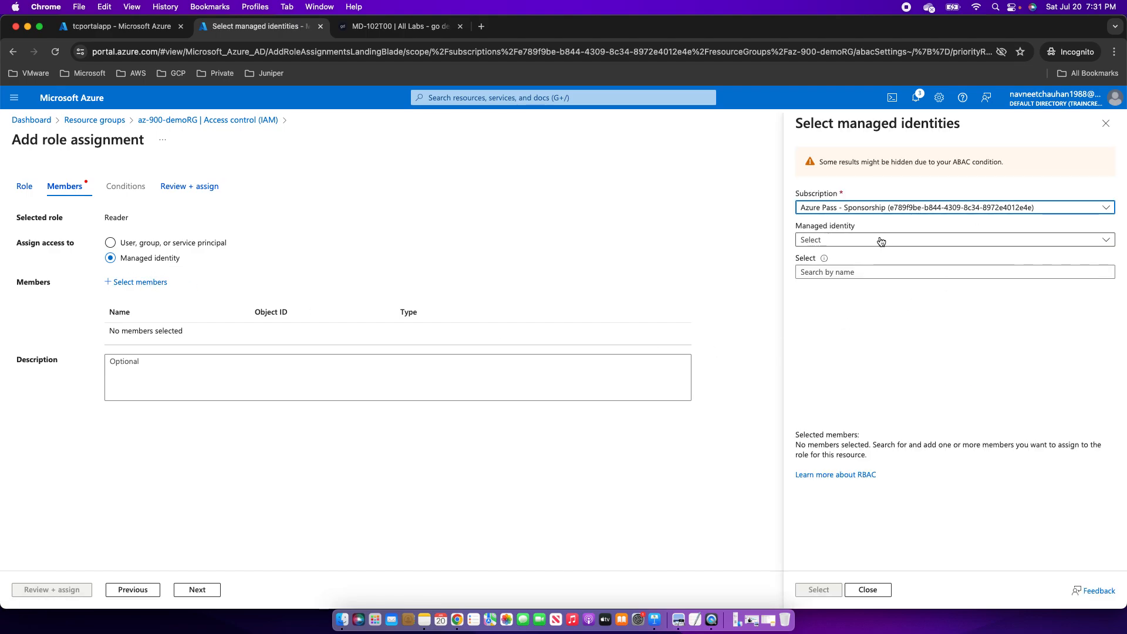
left_click(881, 241)
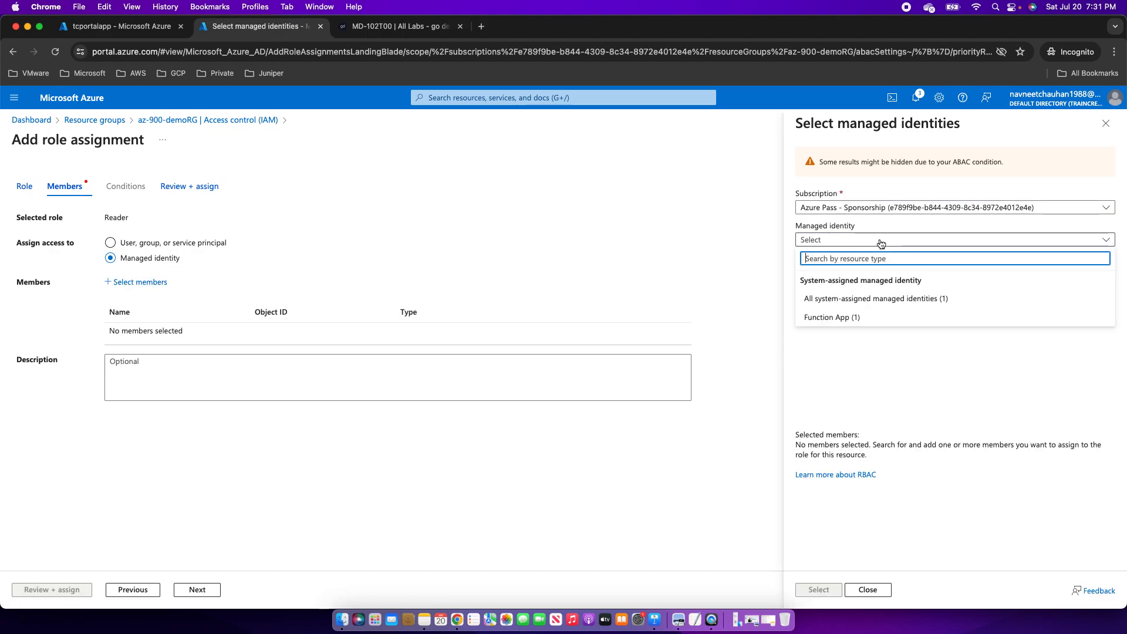
left_click(850, 318)
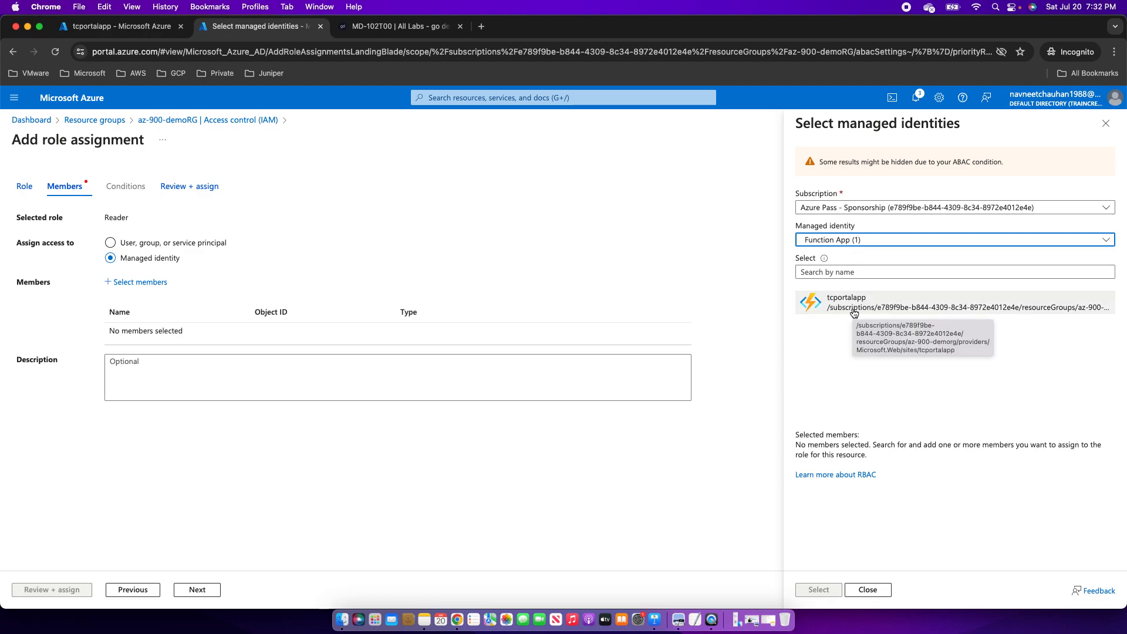
left_click(853, 311)
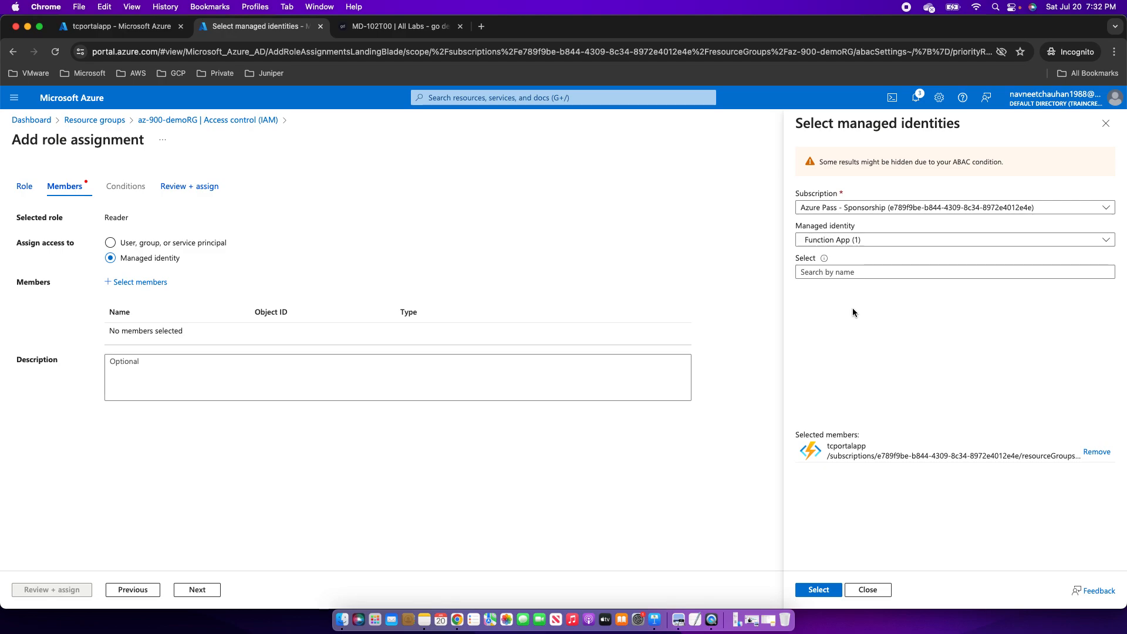
left_click(808, 594)
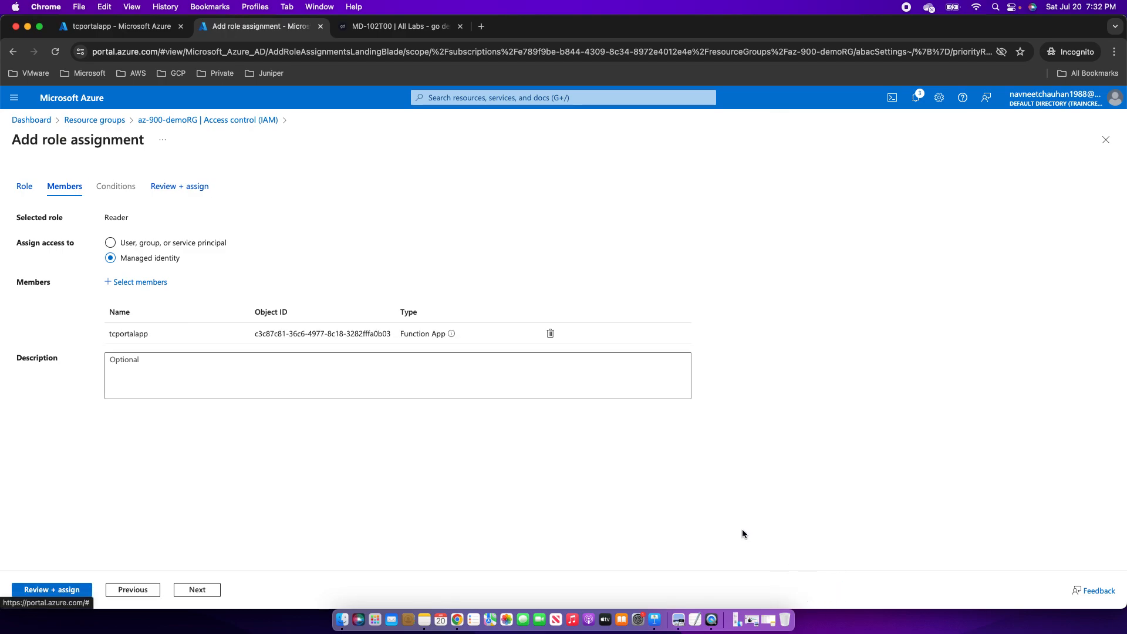
left_click(43, 590)
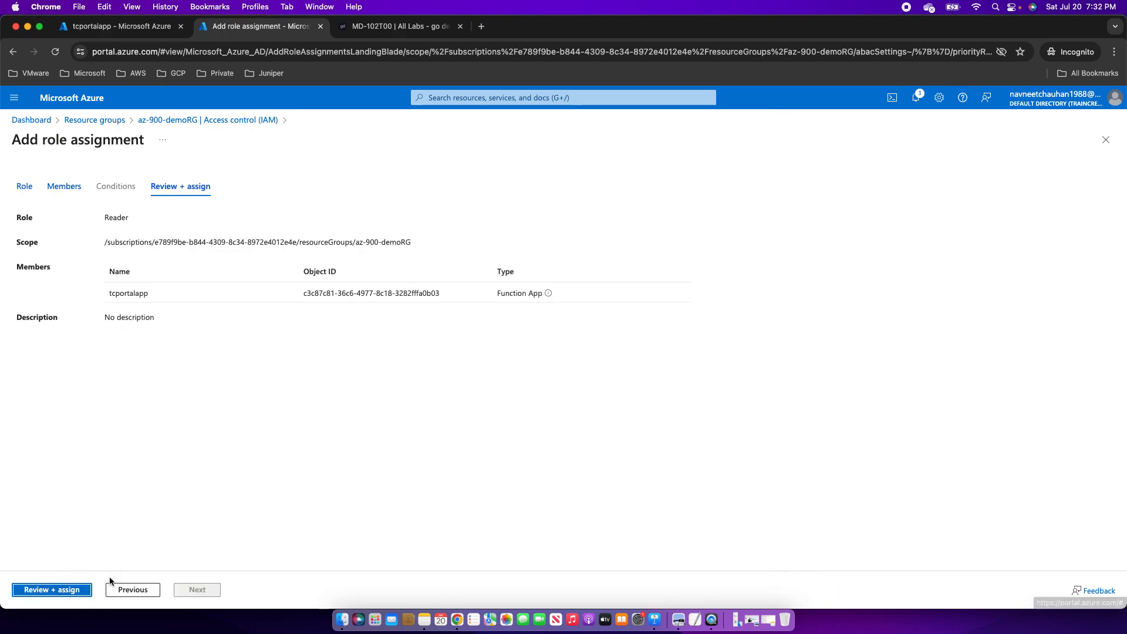
left_click(42, 590)
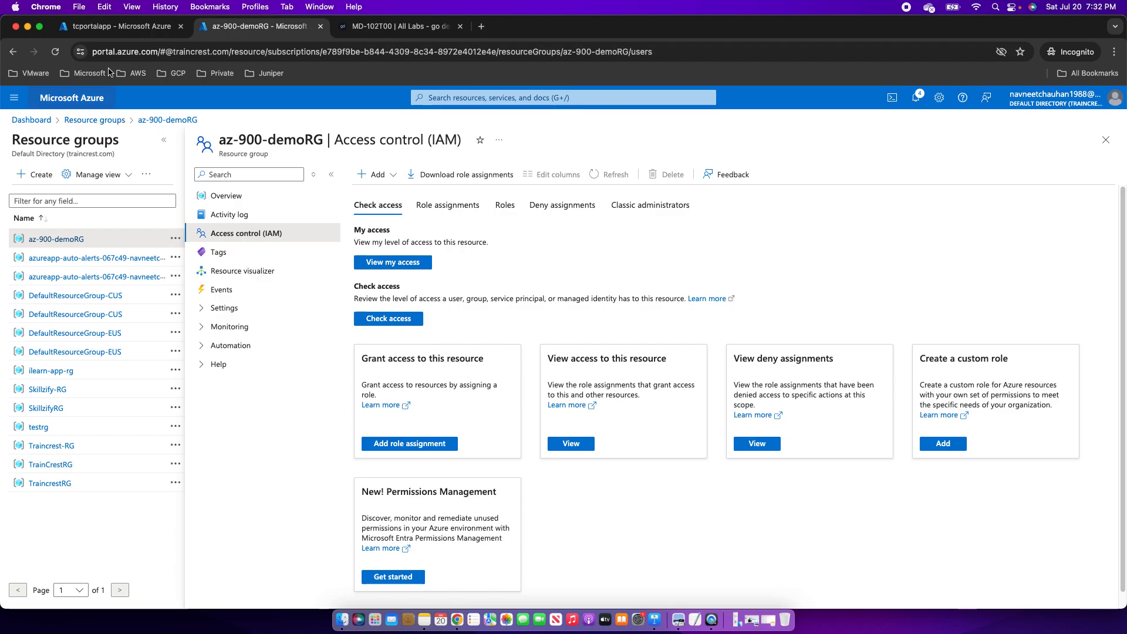
Switch to the tcportalapp browser tab to view its Identity page.
left_click(117, 26)
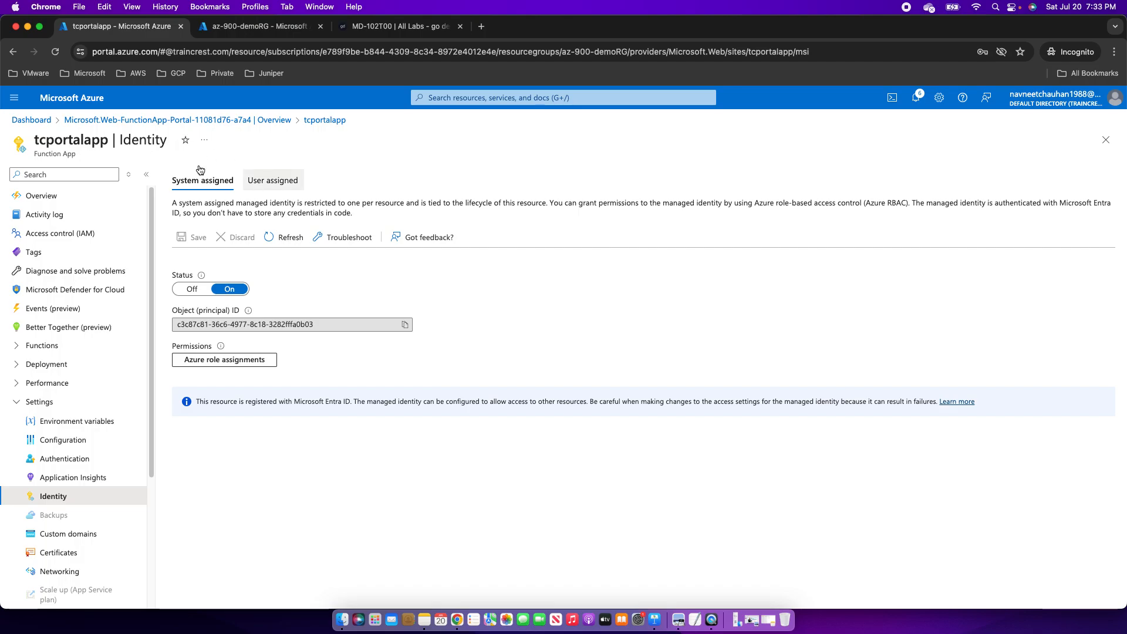
Under Create a resource, search 'user ass' and choose User Assigned Managed Identity.
left_click(14, 97)
left_click(69, 120)
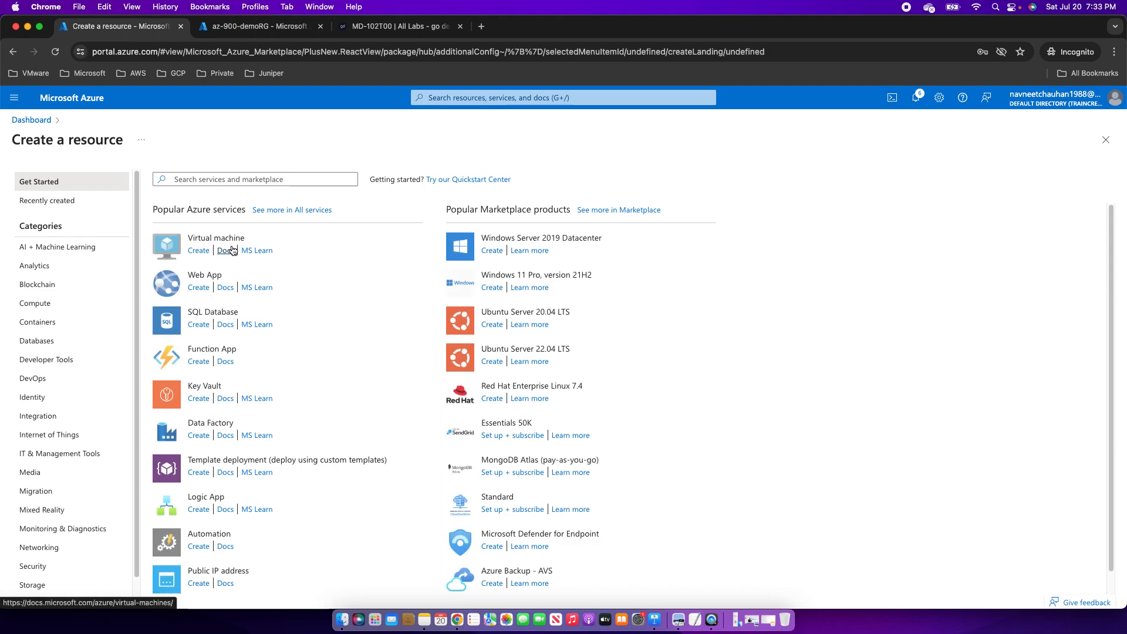
left_click(186, 180)
type("user")
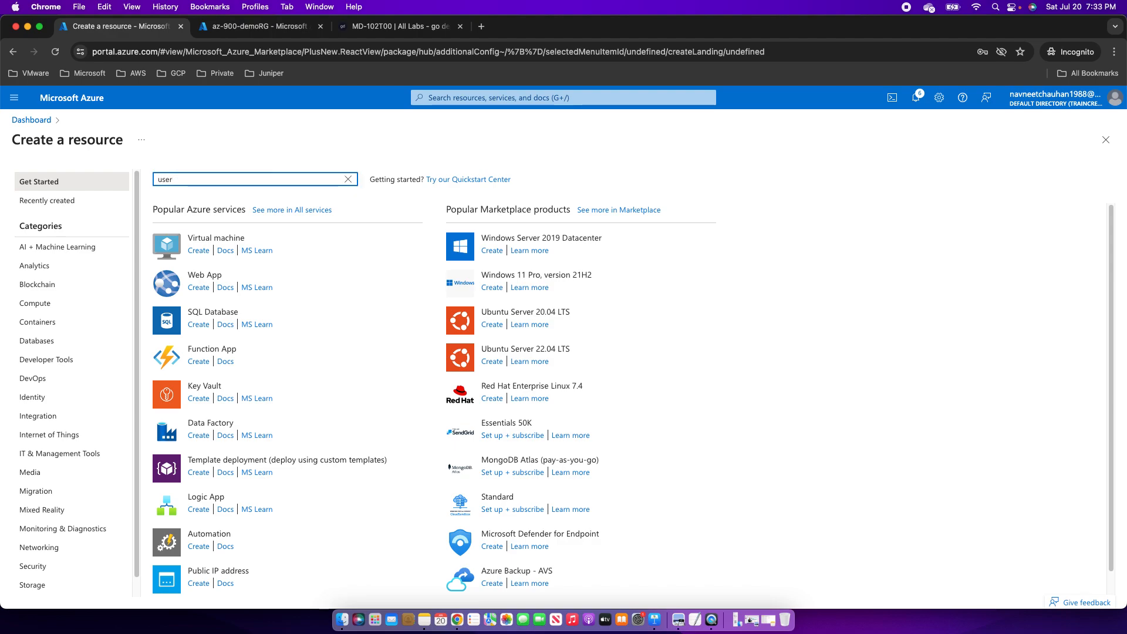
type(" ass")
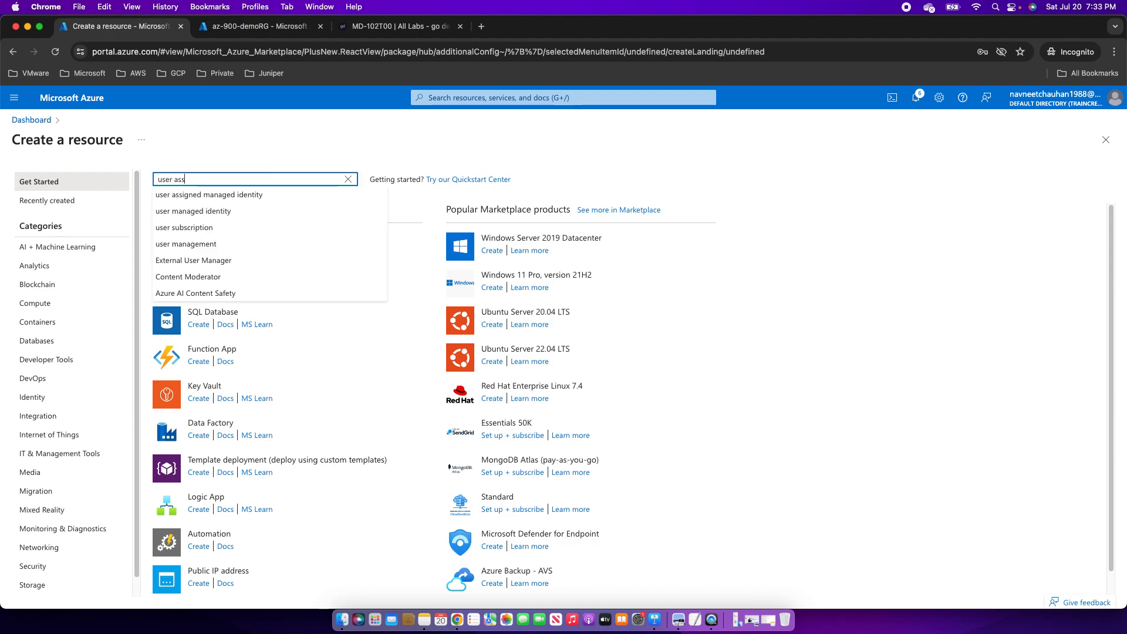
left_click(210, 196)
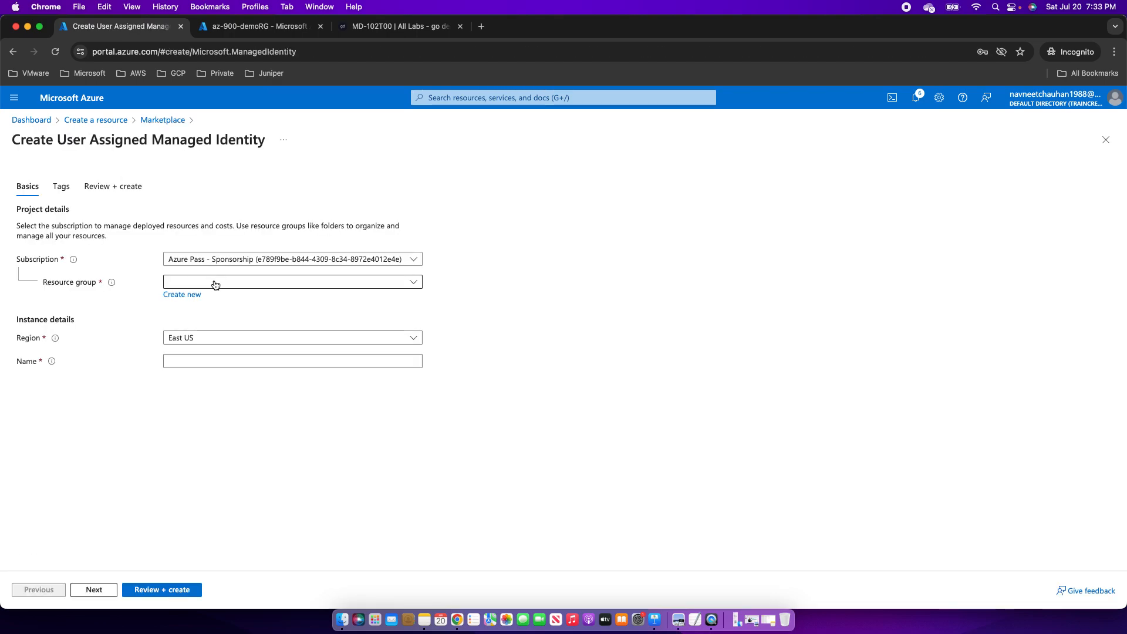
Create user-assigned identity testmi in az-900-demoRG, then return to the az-900-demoRG tab.
left_click(217, 283)
left_click(189, 322)
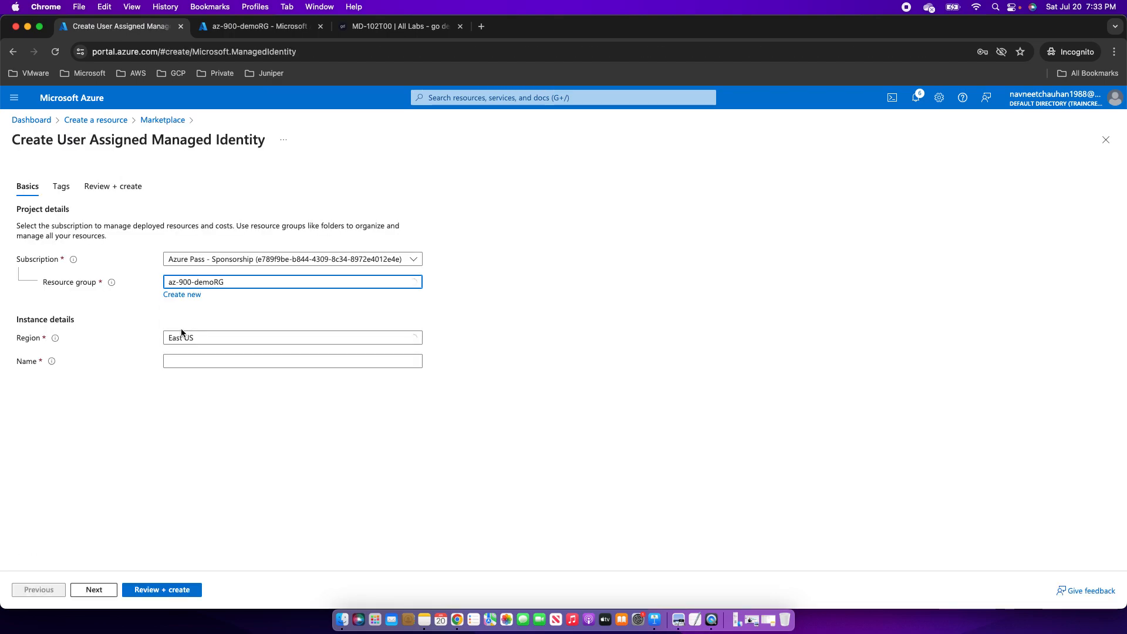
left_click(184, 361)
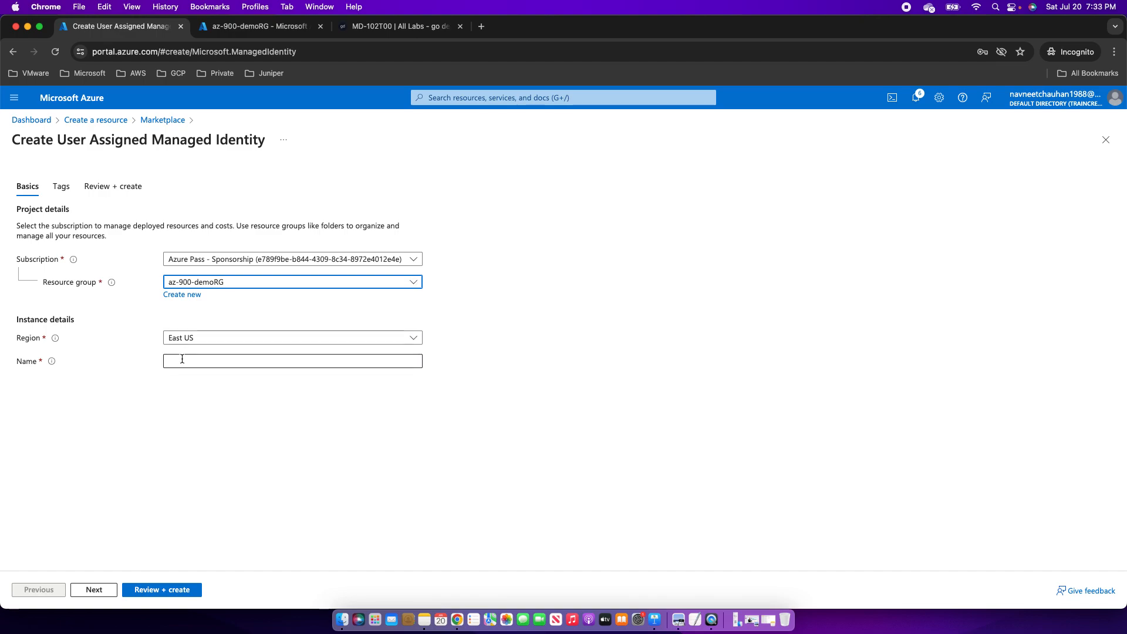
type("test")
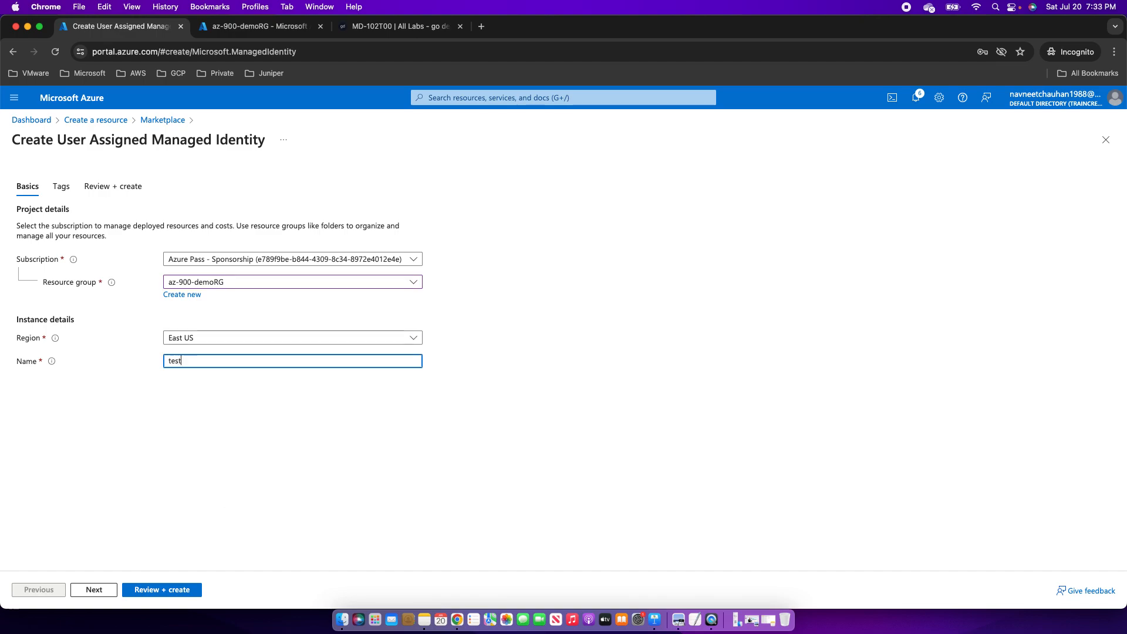
type("mi")
left_click(100, 589)
left_click(140, 590)
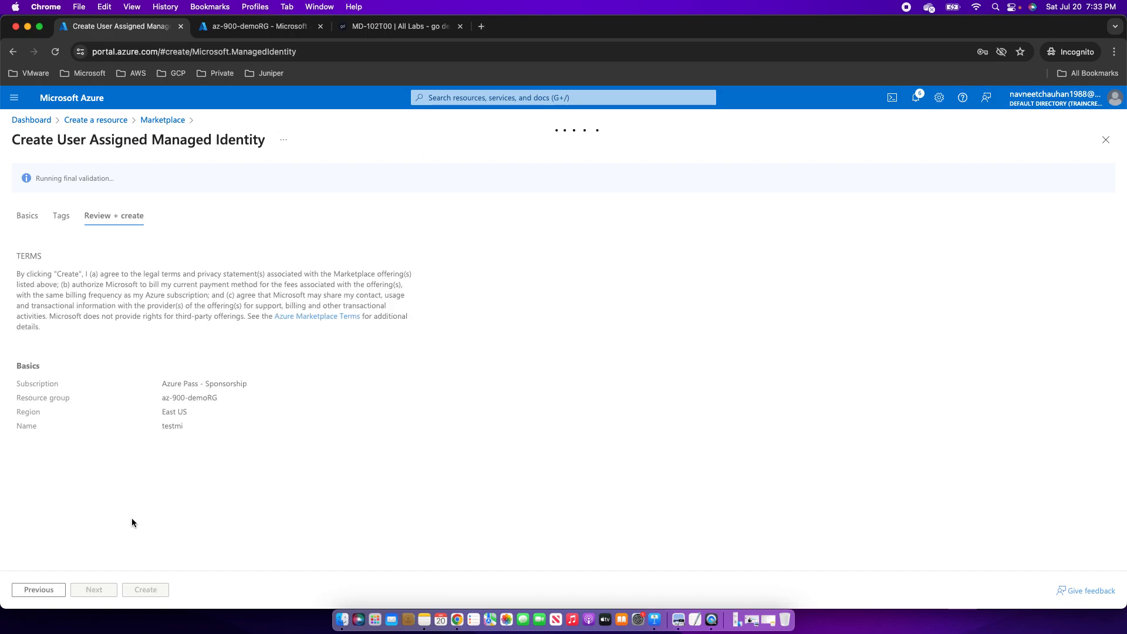
left_click(146, 590)
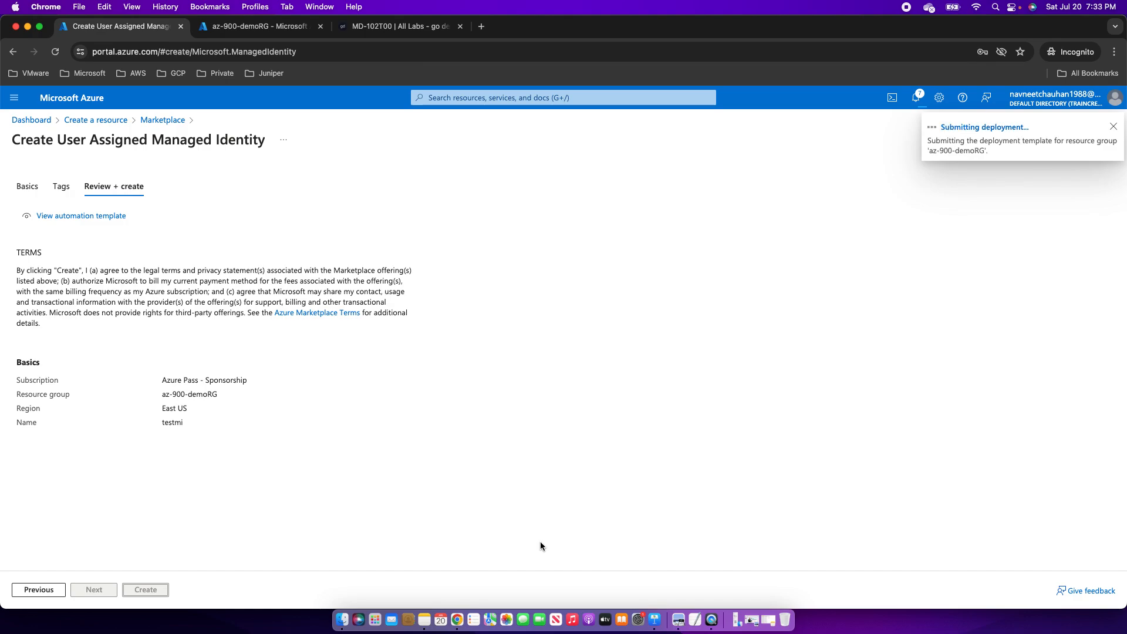
left_click(233, 30)
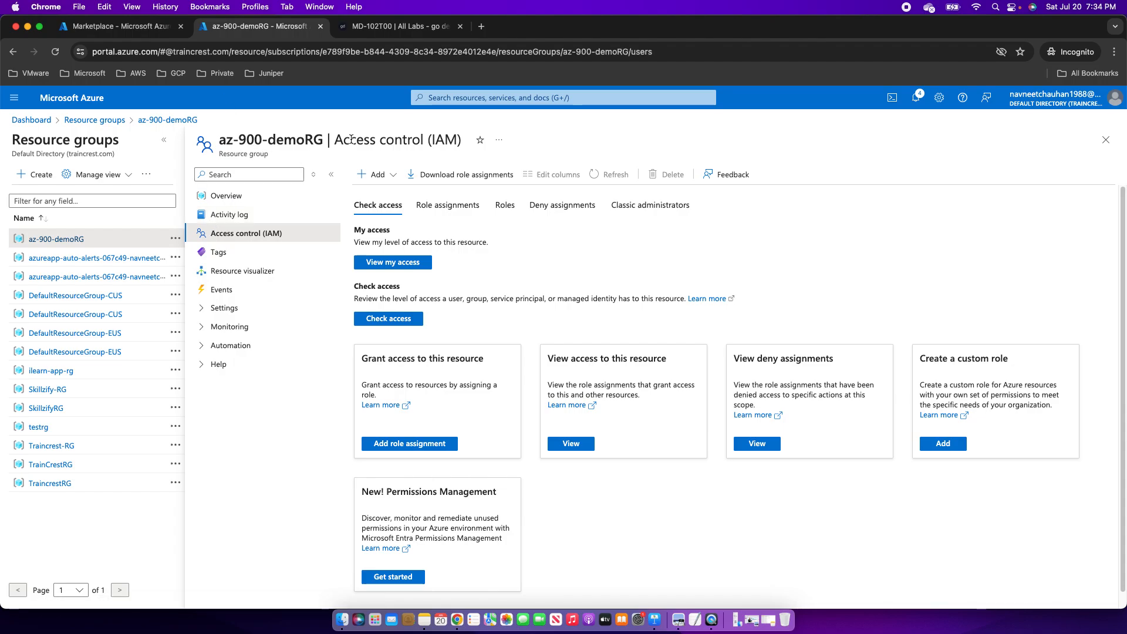
Find tcportalapp through a 'fu' search and show its user-assigned identities.
left_click(439, 94)
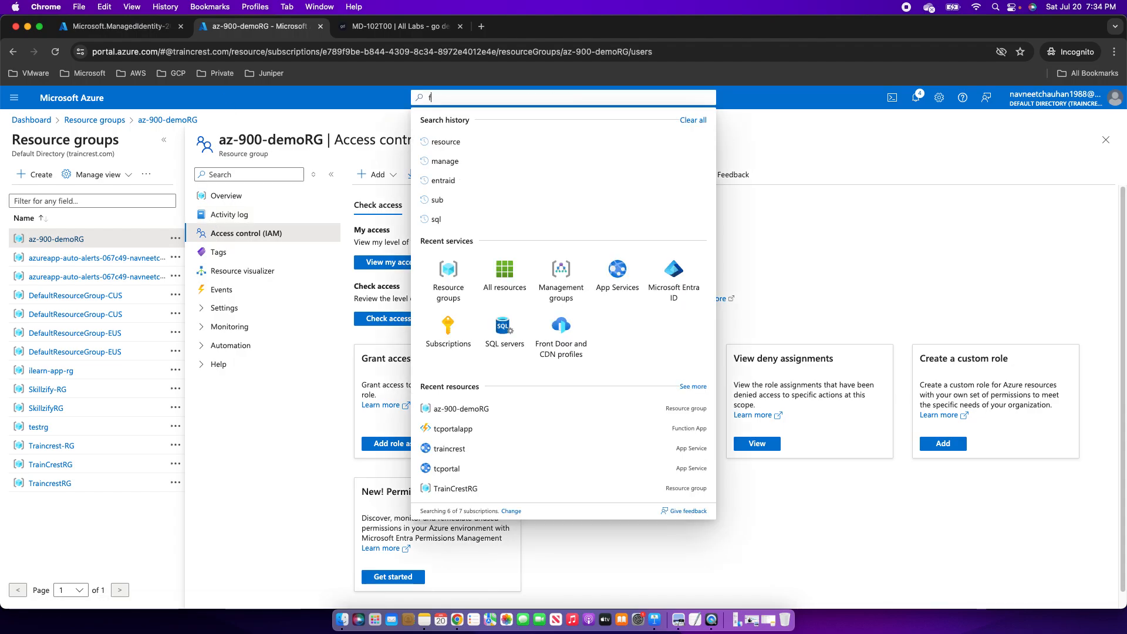
type("fu")
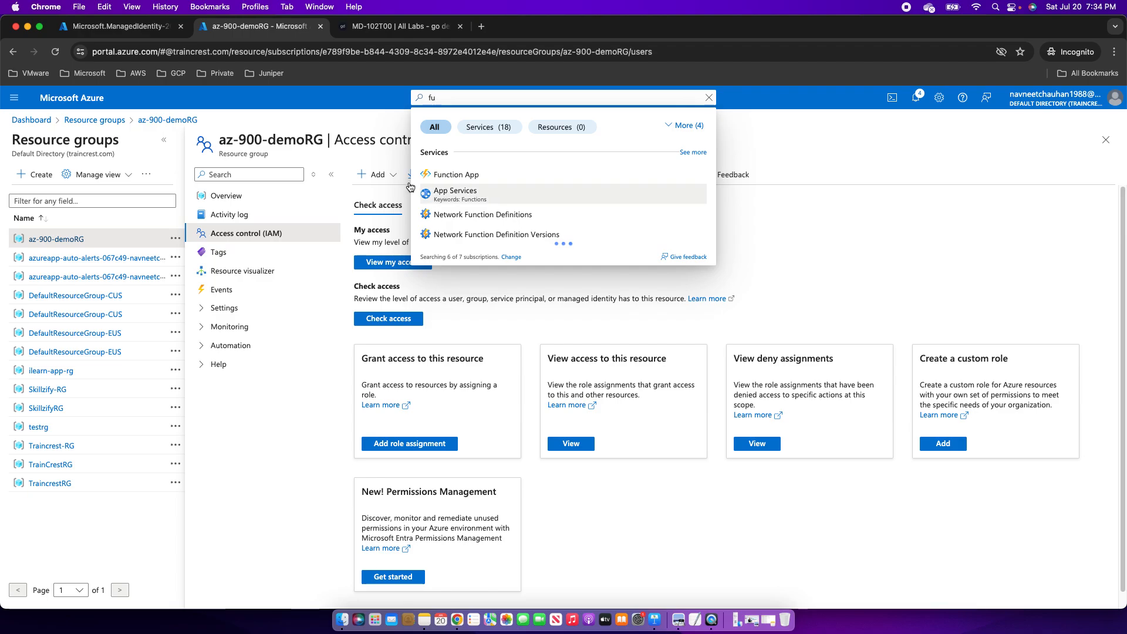
left_click(450, 175)
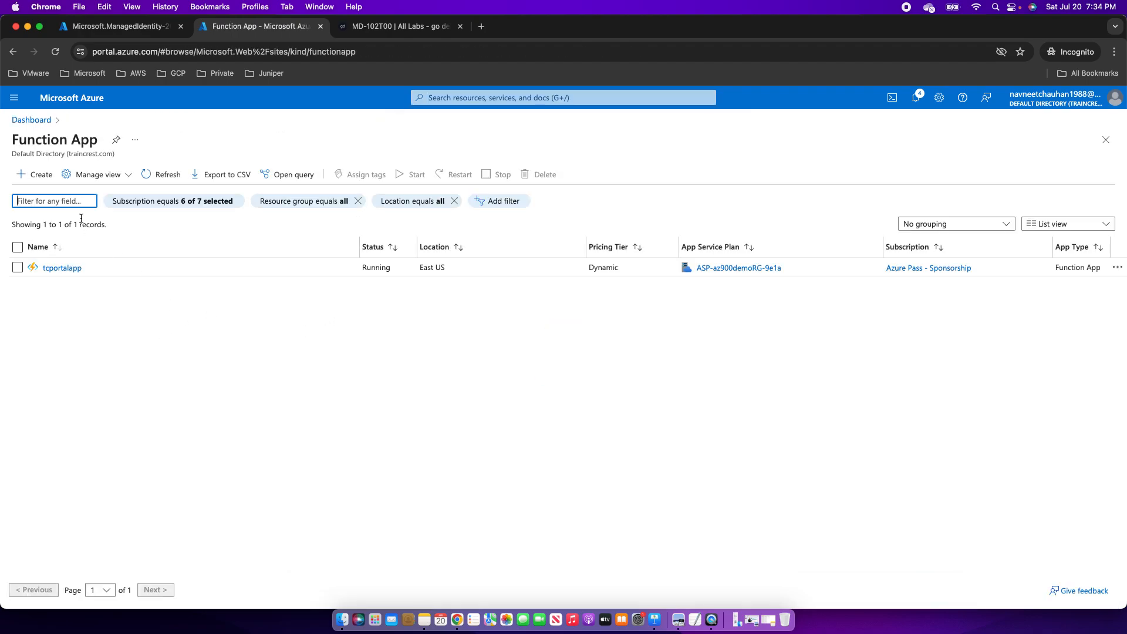
left_click(59, 268)
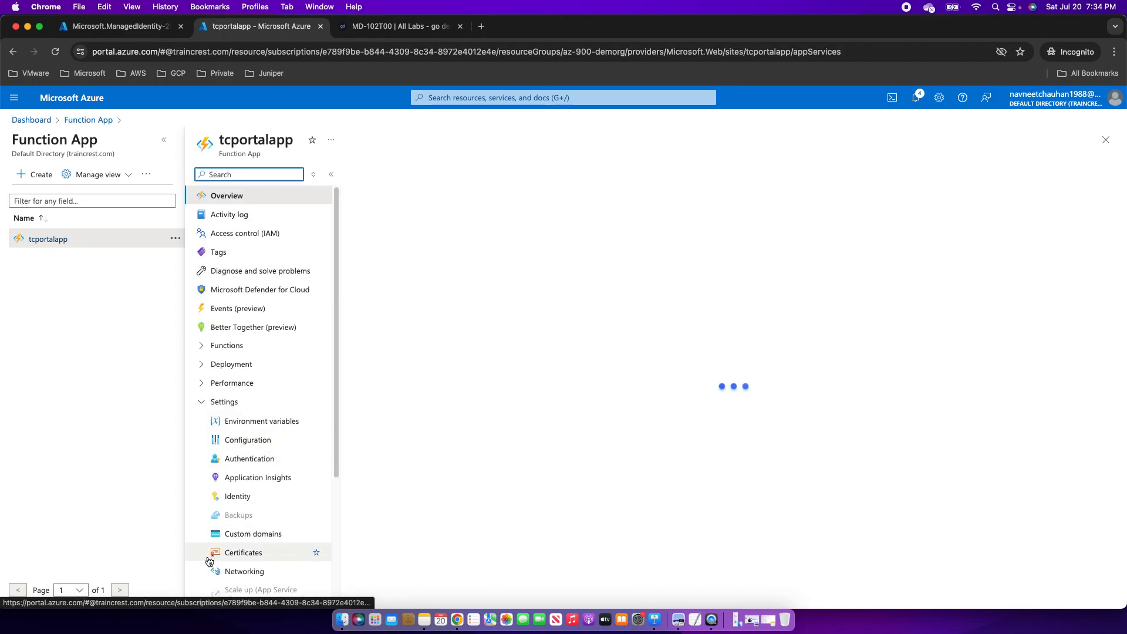
left_click(297, 496)
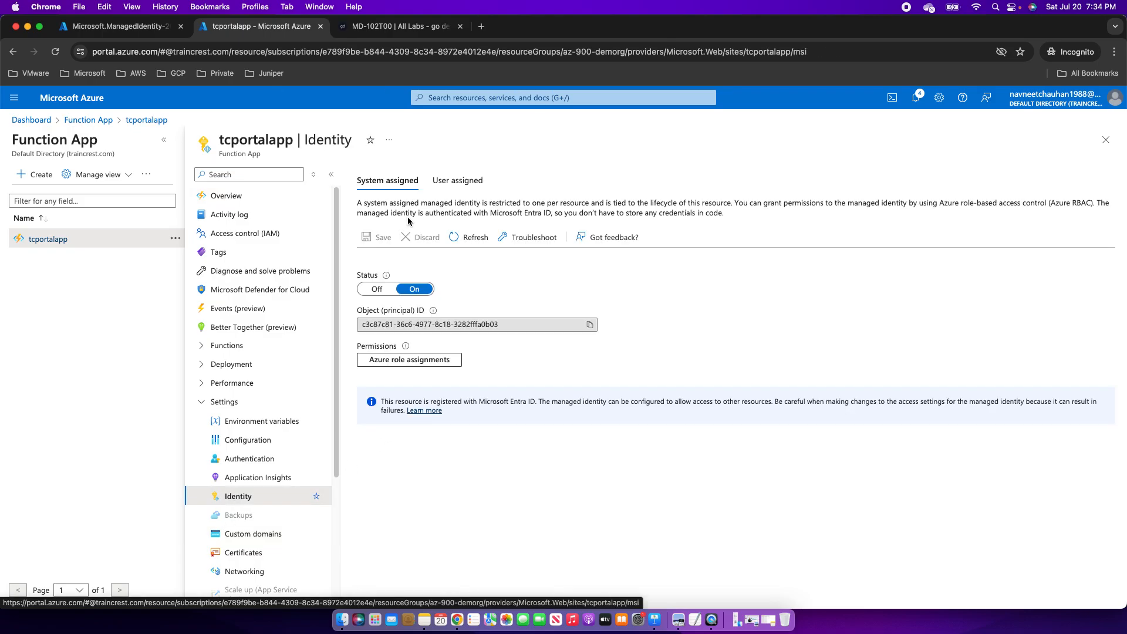
left_click(437, 182)
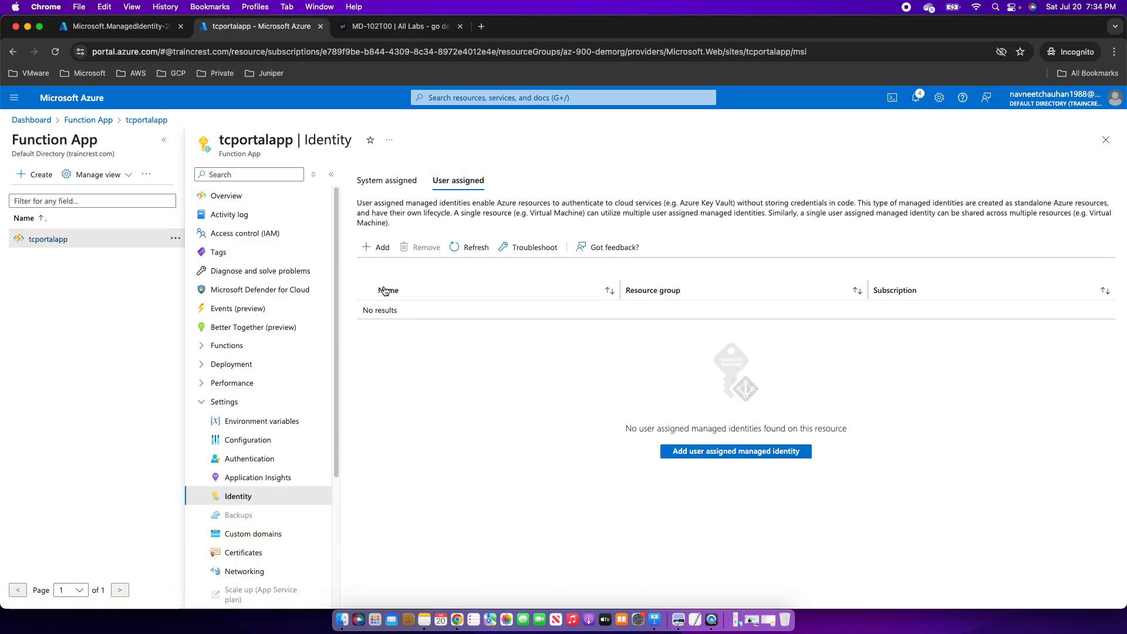
Attach testmi as a user-assigned identity to tcportalapp, then return to System assigned.
left_click(374, 250)
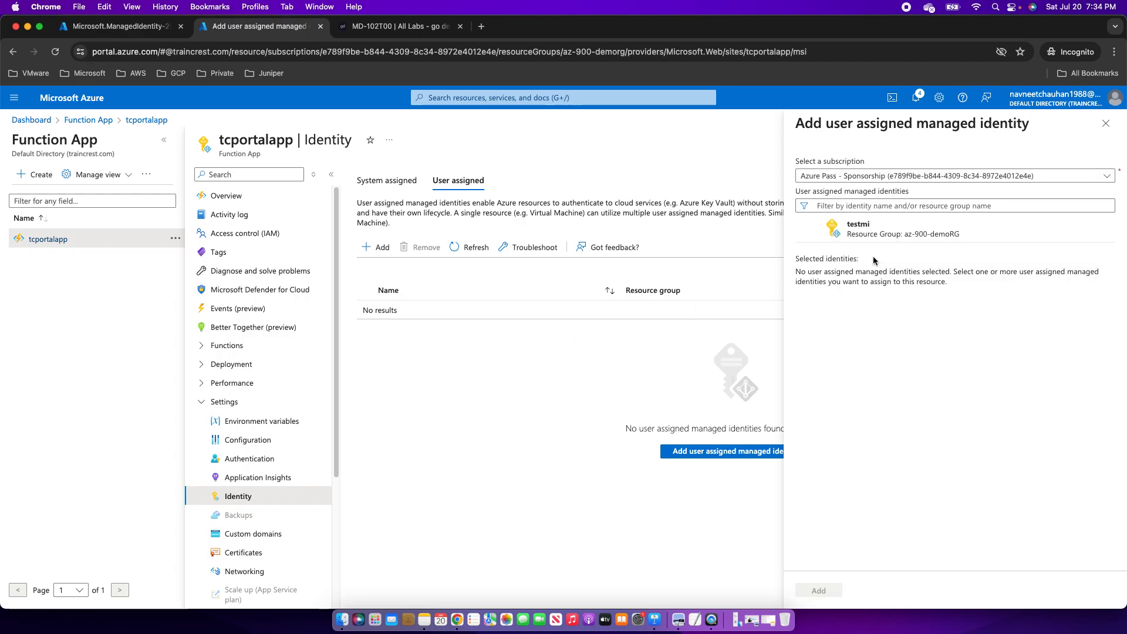
left_click(876, 234)
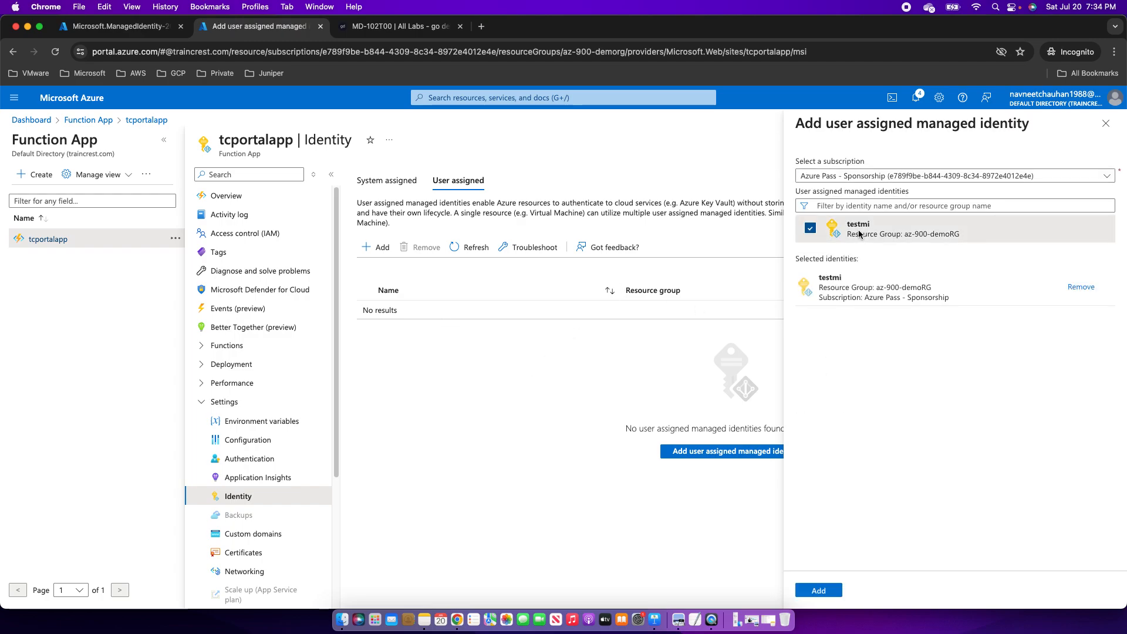
left_click(818, 591)
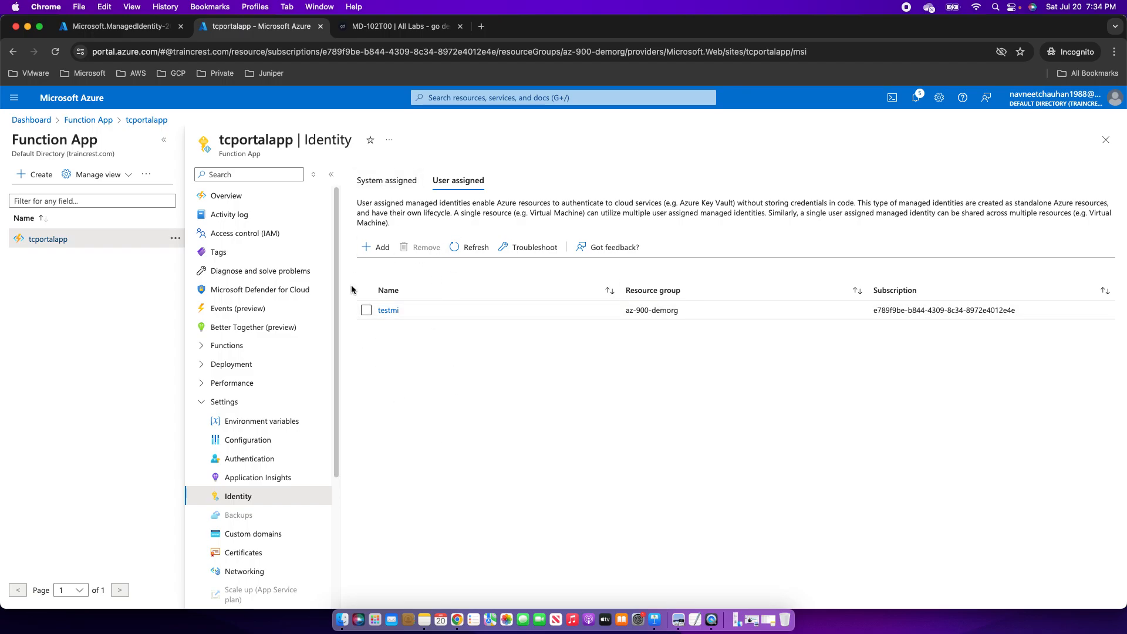
left_click(386, 180)
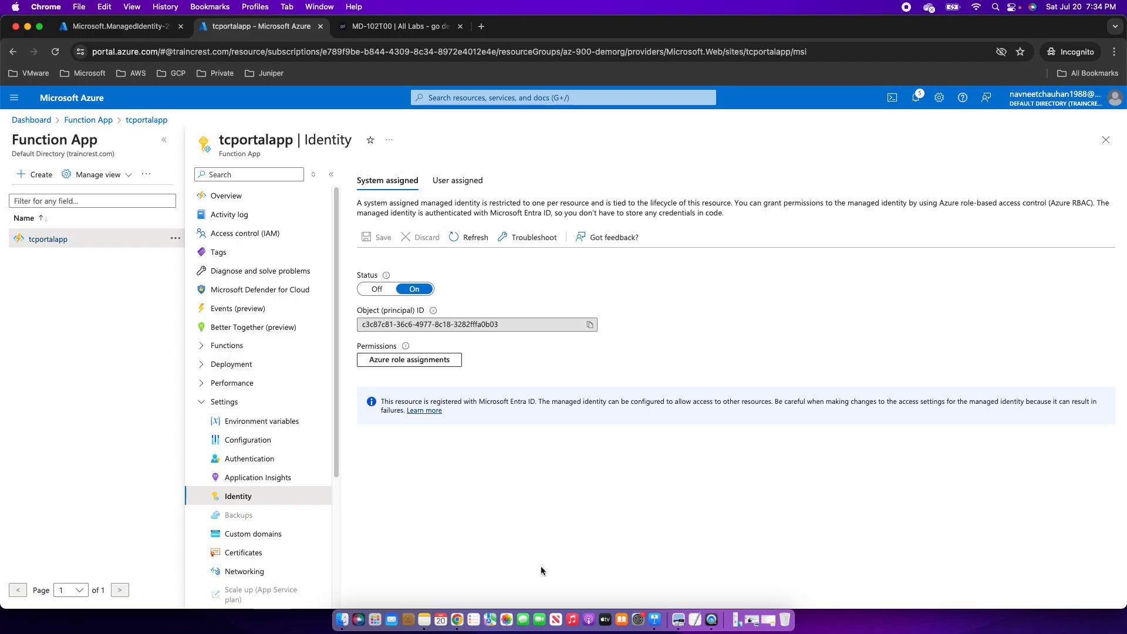
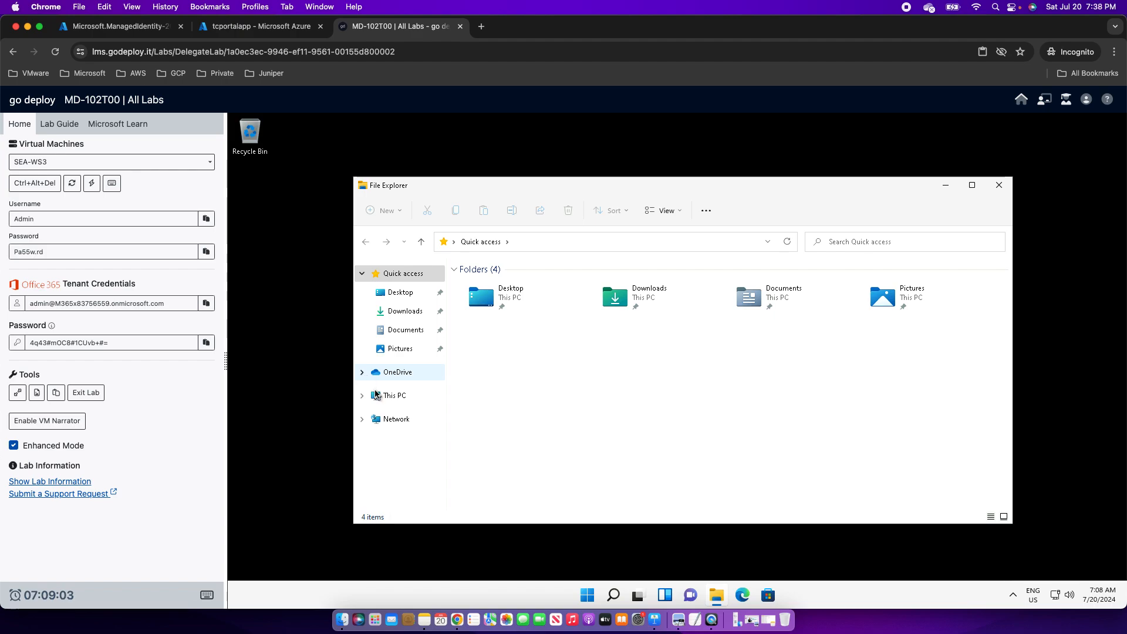
Show This PC's folders and drives, then review its About system properties.
left_click(387, 398)
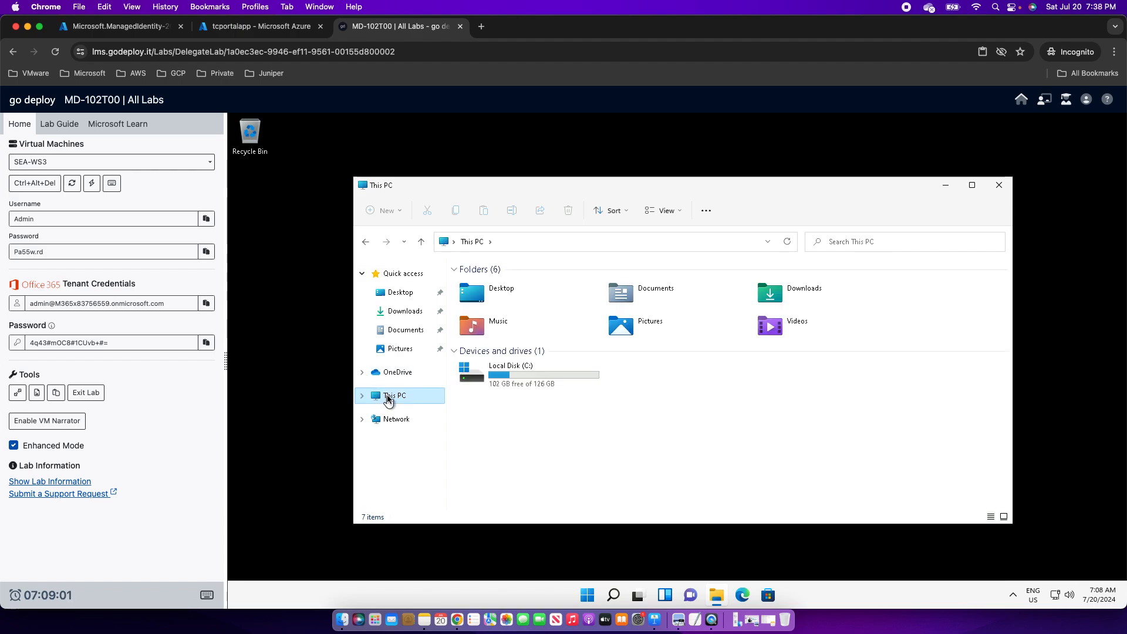
right_click(387, 399)
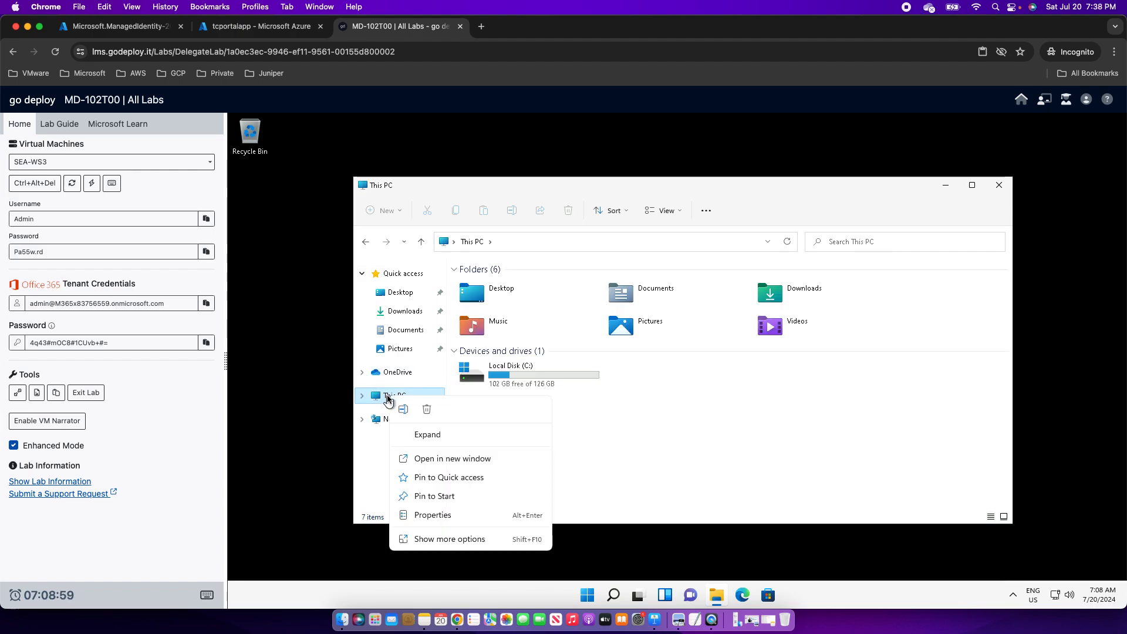
left_click(426, 518)
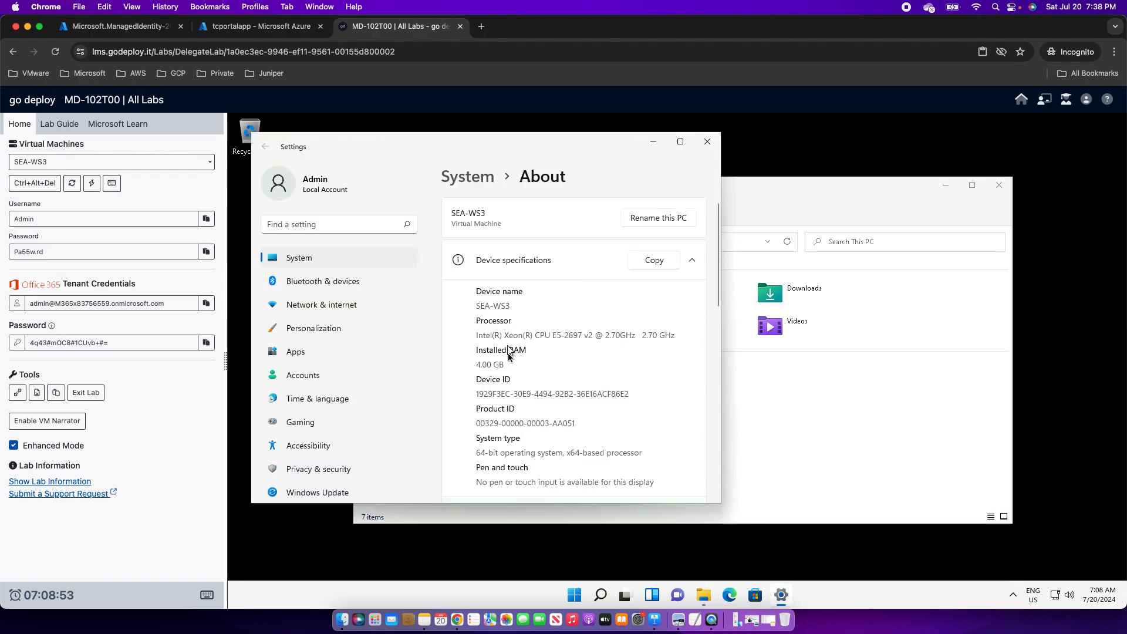
scroll(508, 432, "down", 5)
scroll(509, 432, "down", 3)
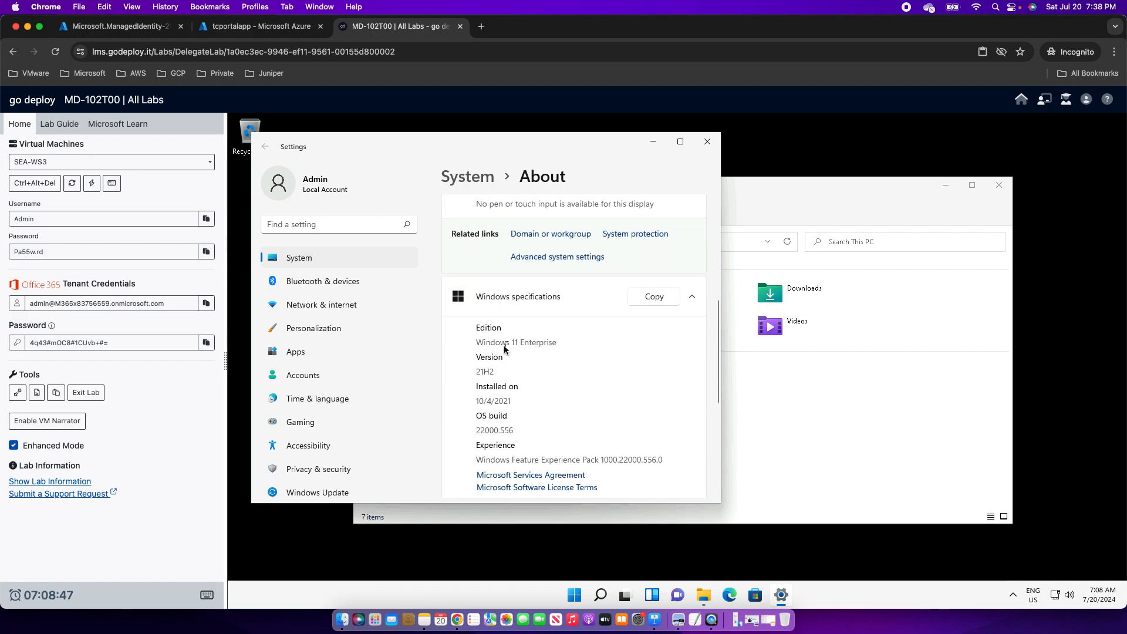
scroll(533, 401, "down", 2)
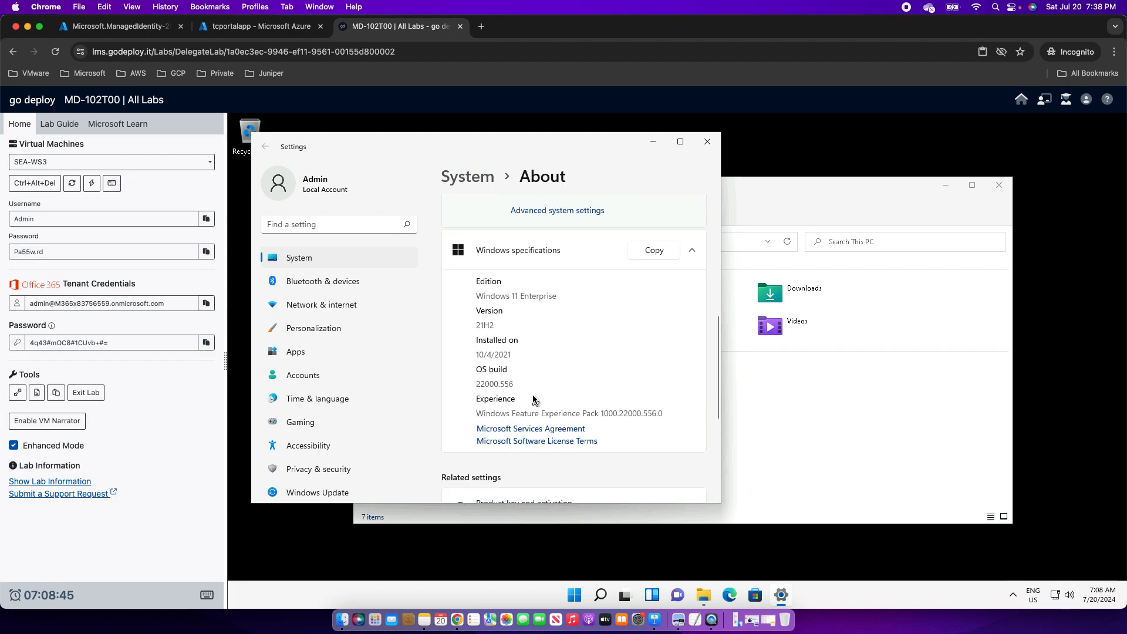
scroll(534, 399, "down", 4)
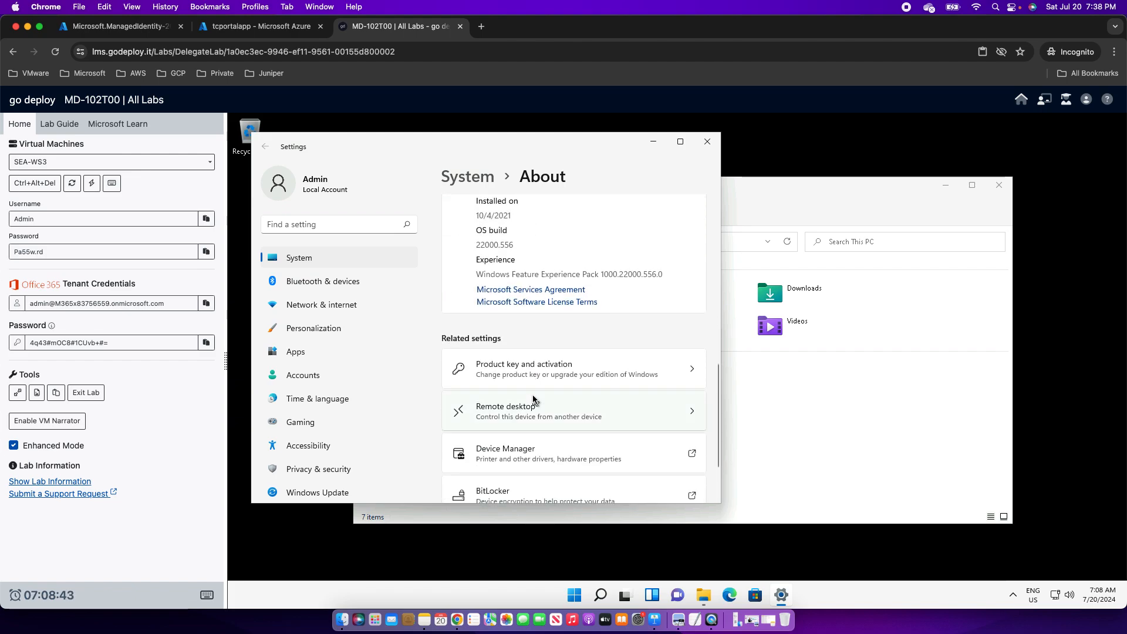
scroll(533, 399, "down", 2)
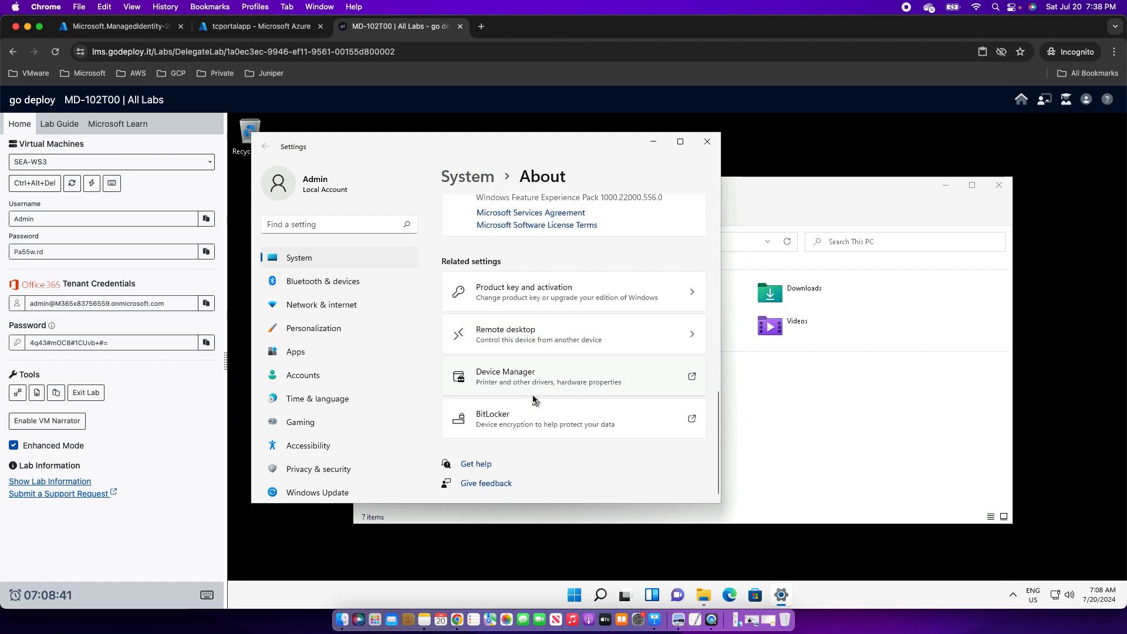
scroll(532, 401, "up", 4)
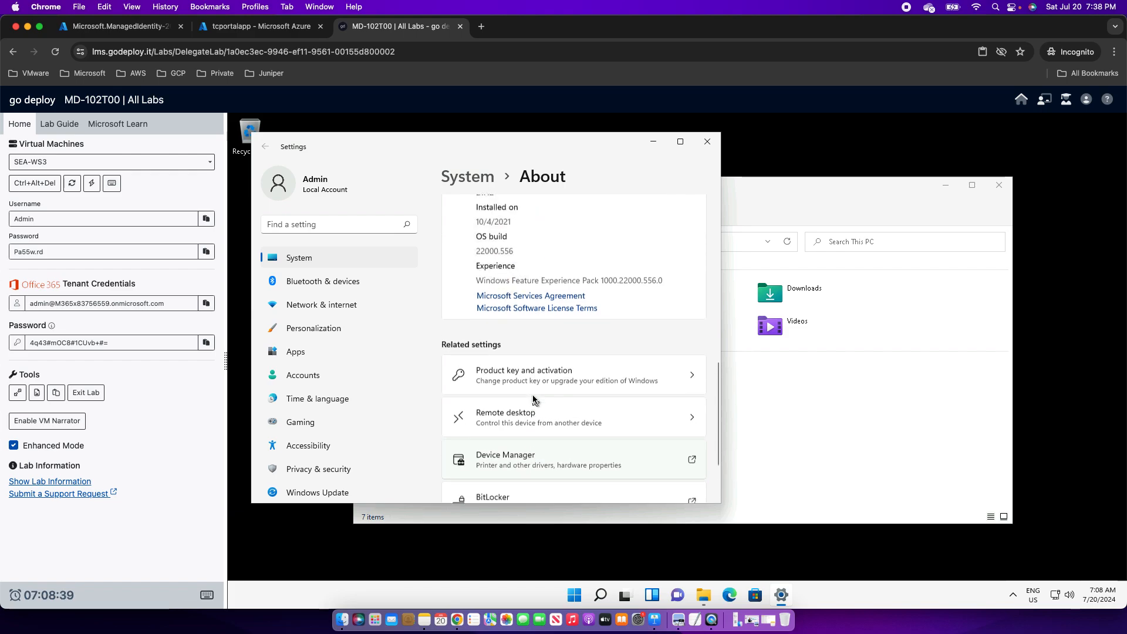
scroll(533, 400, "up", 9)
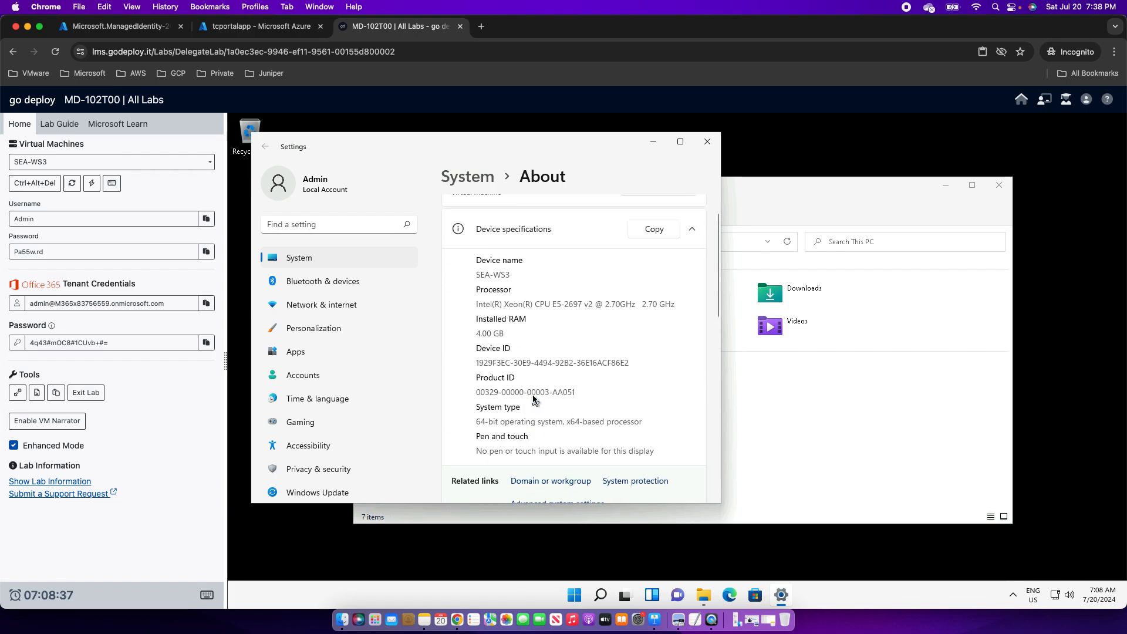
Check the Domain or workgroup settings, then close System Properties and Settings.
left_click(548, 480)
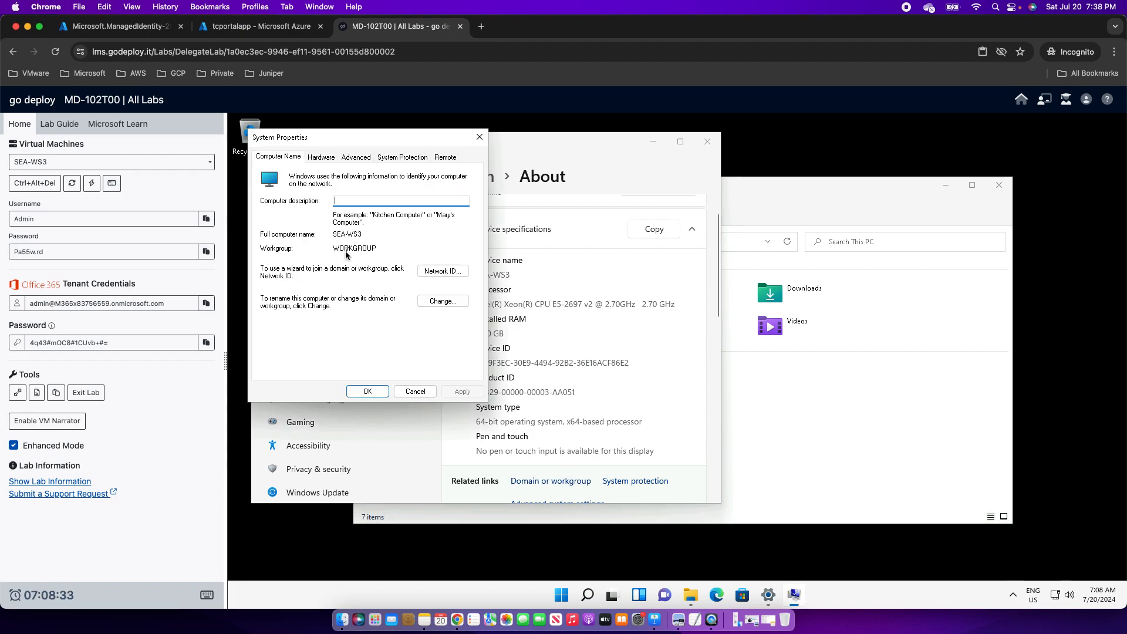
left_click(478, 141)
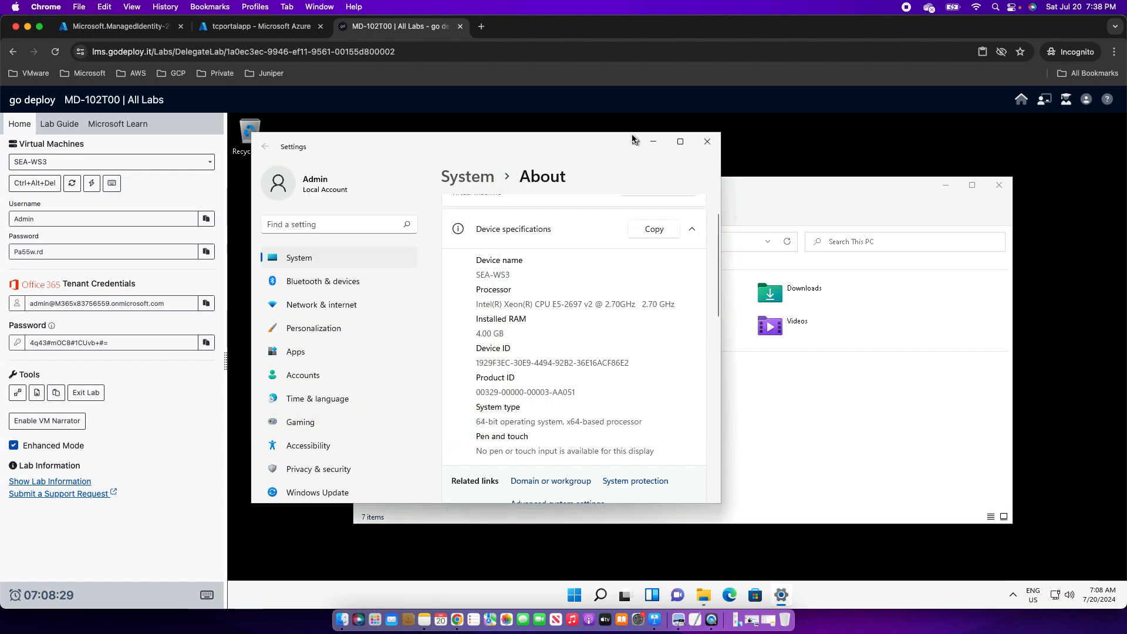
left_click(708, 143)
left_click(586, 597)
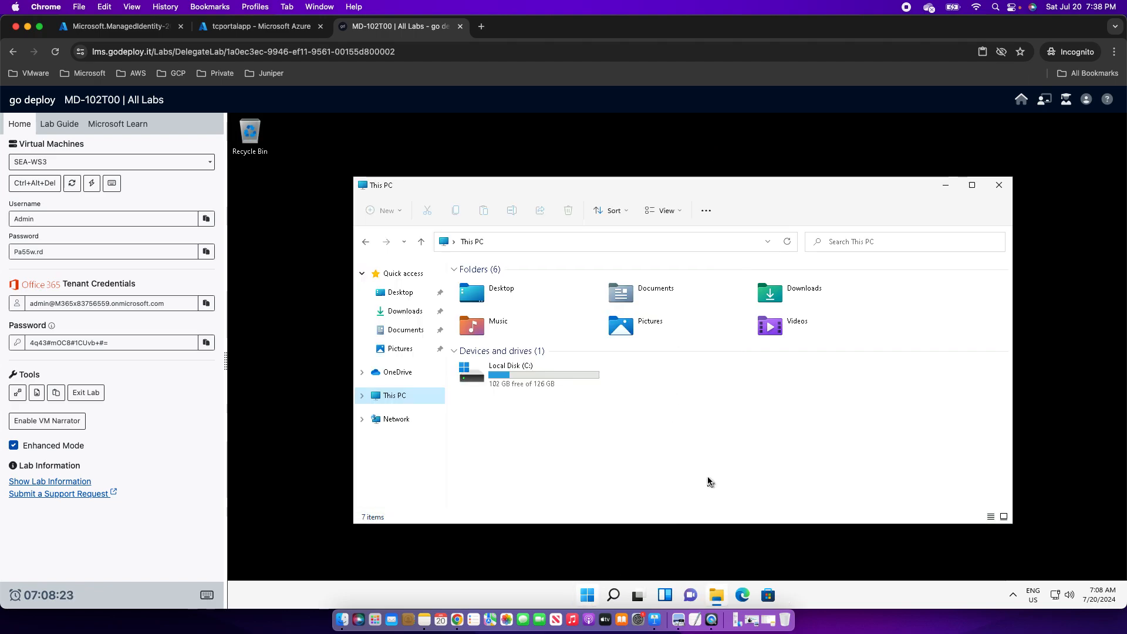
Open Settings to Accounts › Access work or school.
left_click(818, 248)
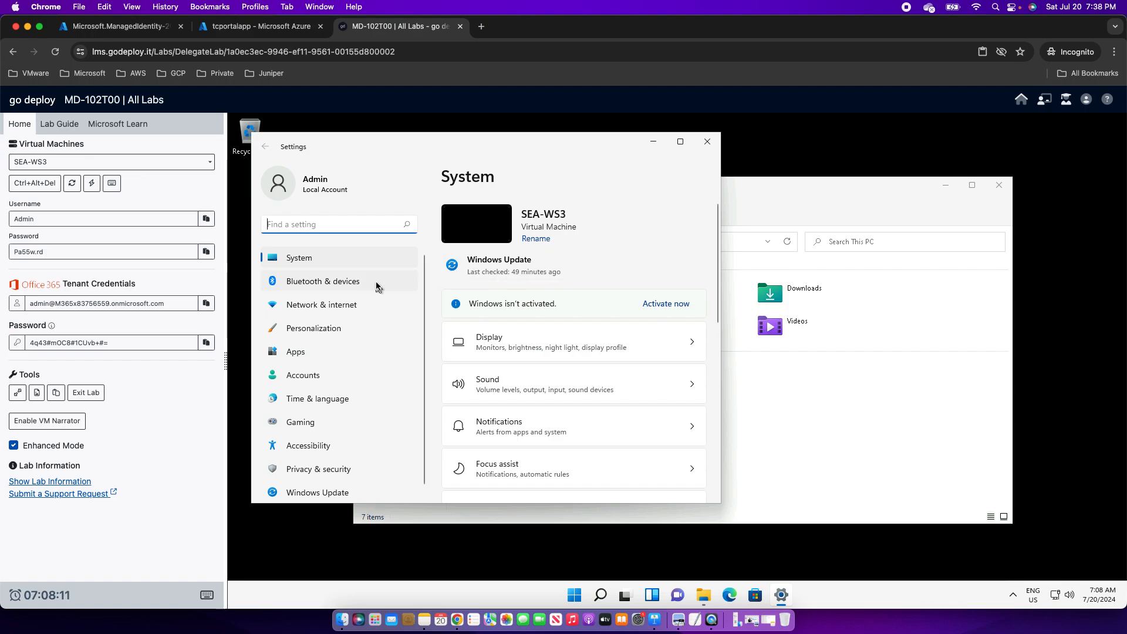
left_click(313, 377)
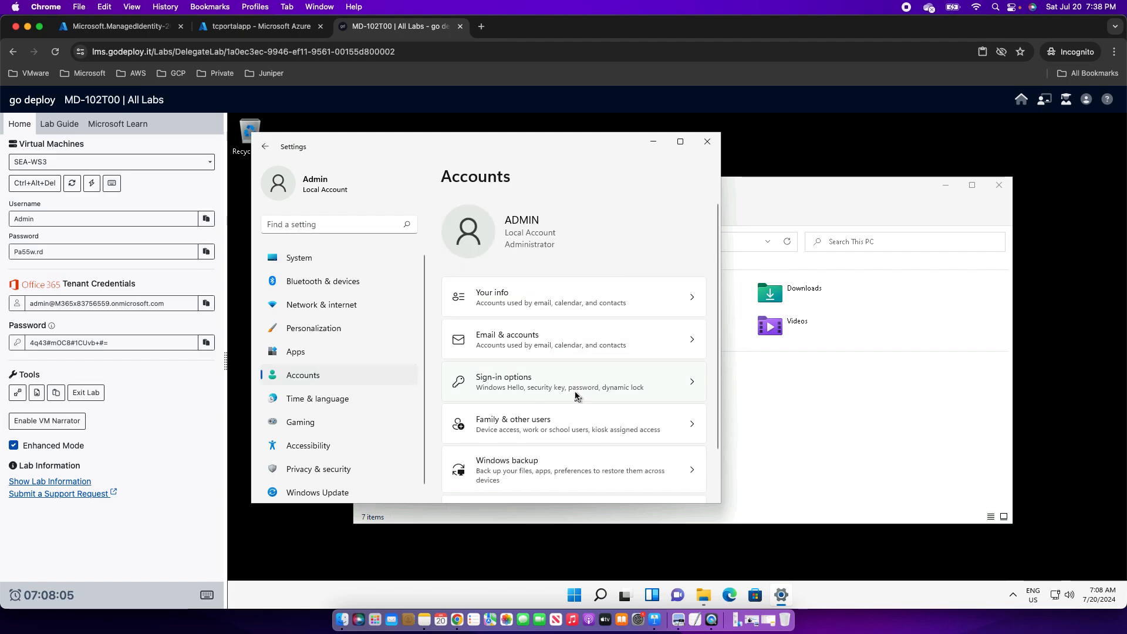
scroll(575, 396, "down", 2)
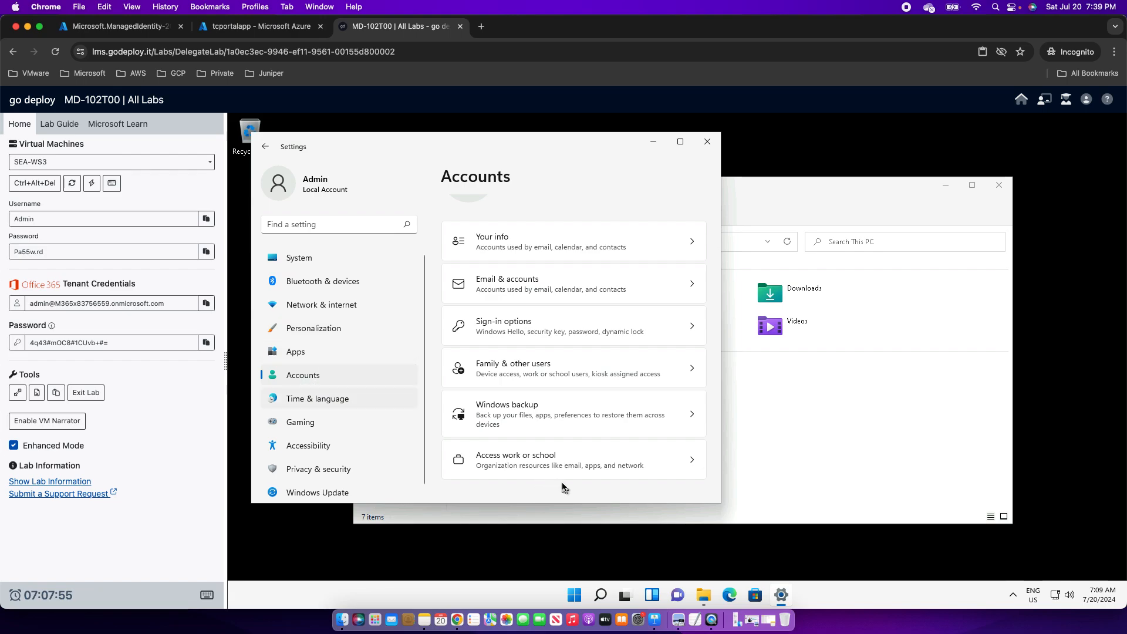
left_click(547, 461)
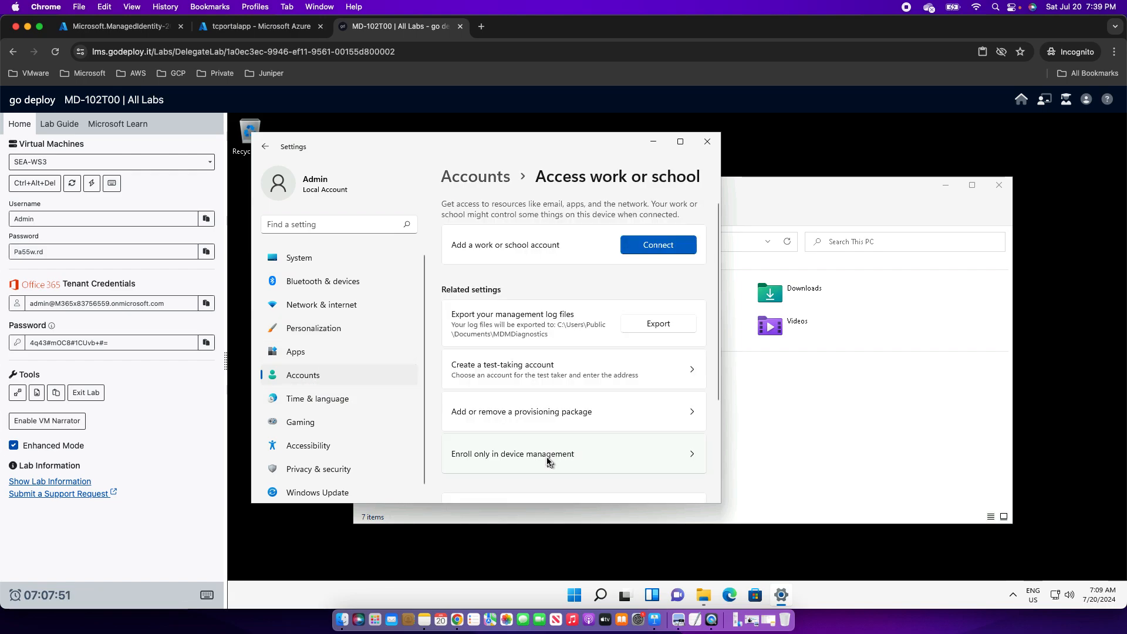
Start connecting a work or school account and fill in the tenant admin username.
left_click(648, 249)
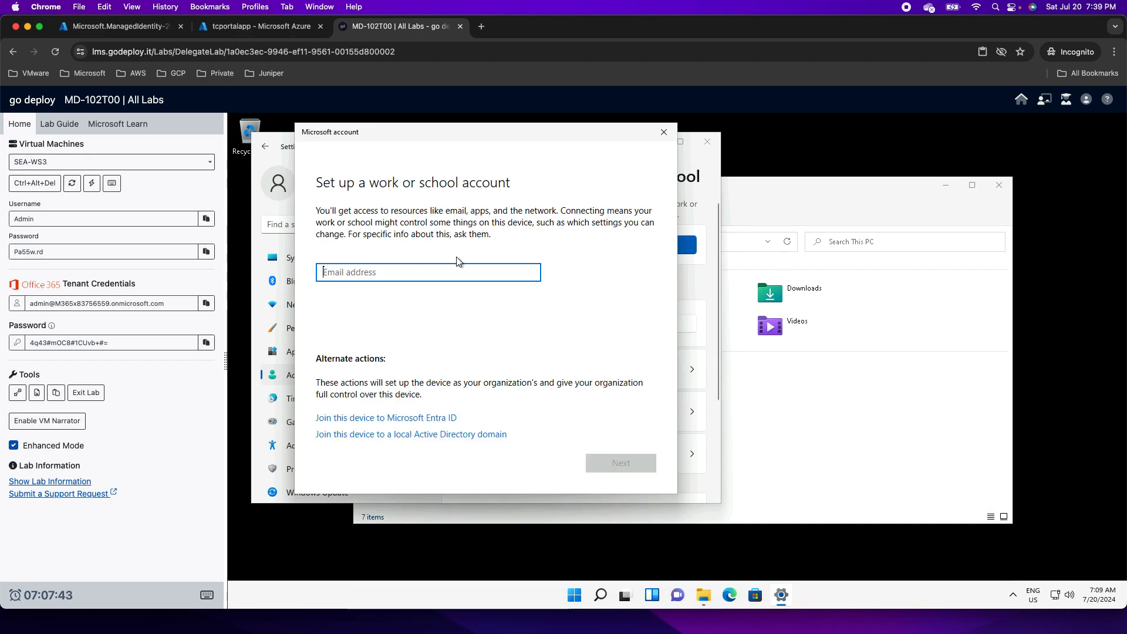
key("super+Tab")
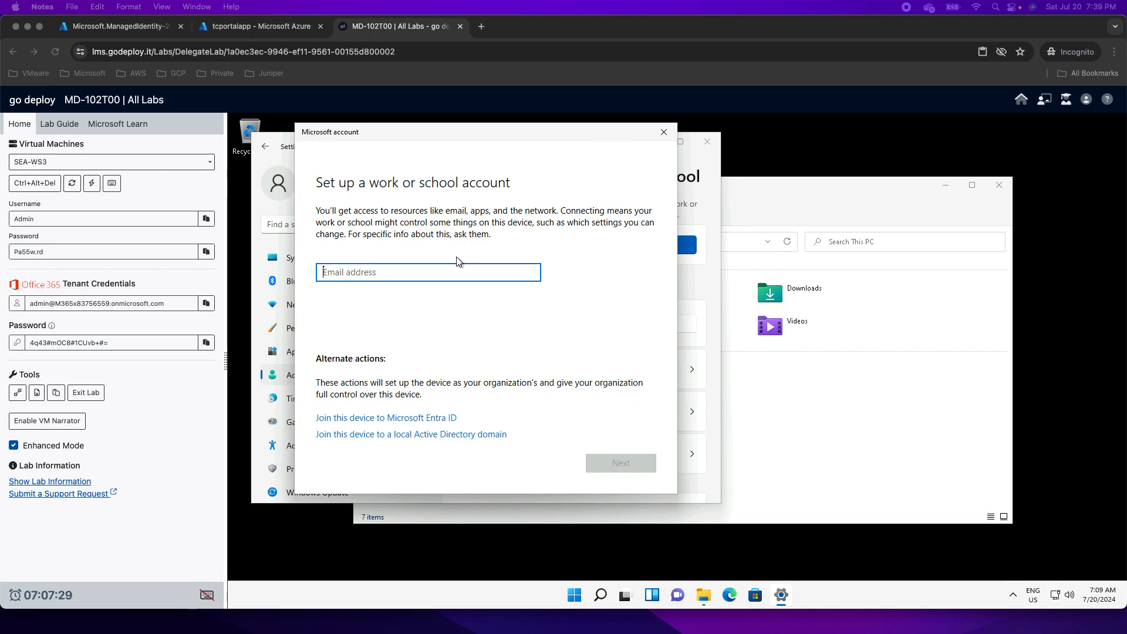
left_click(356, 276)
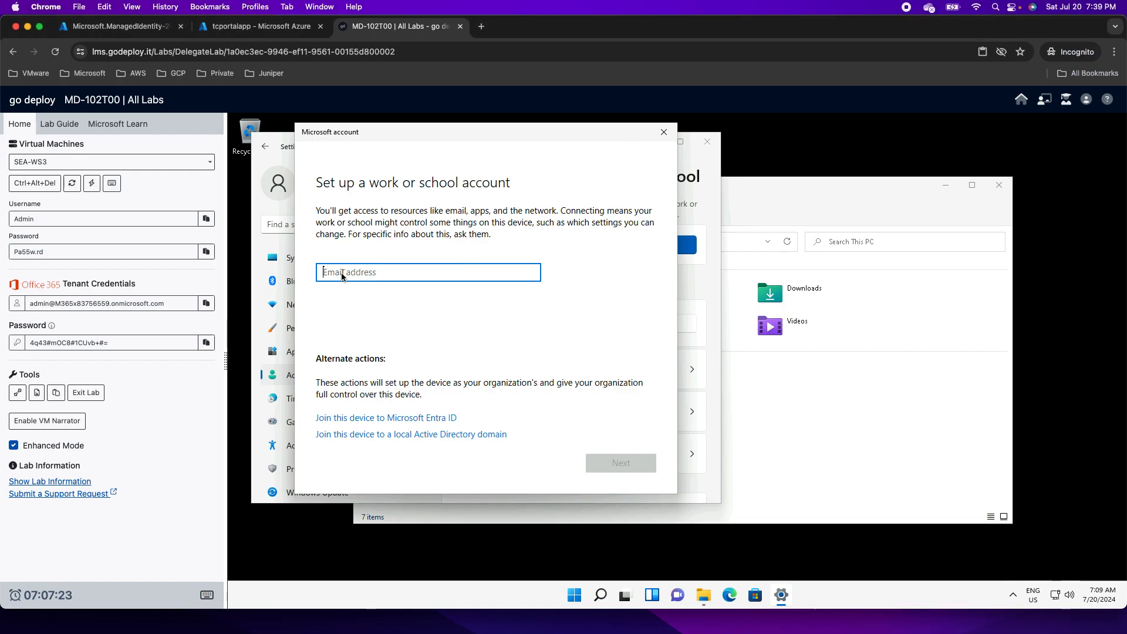
type("v")
key("BackSpace")
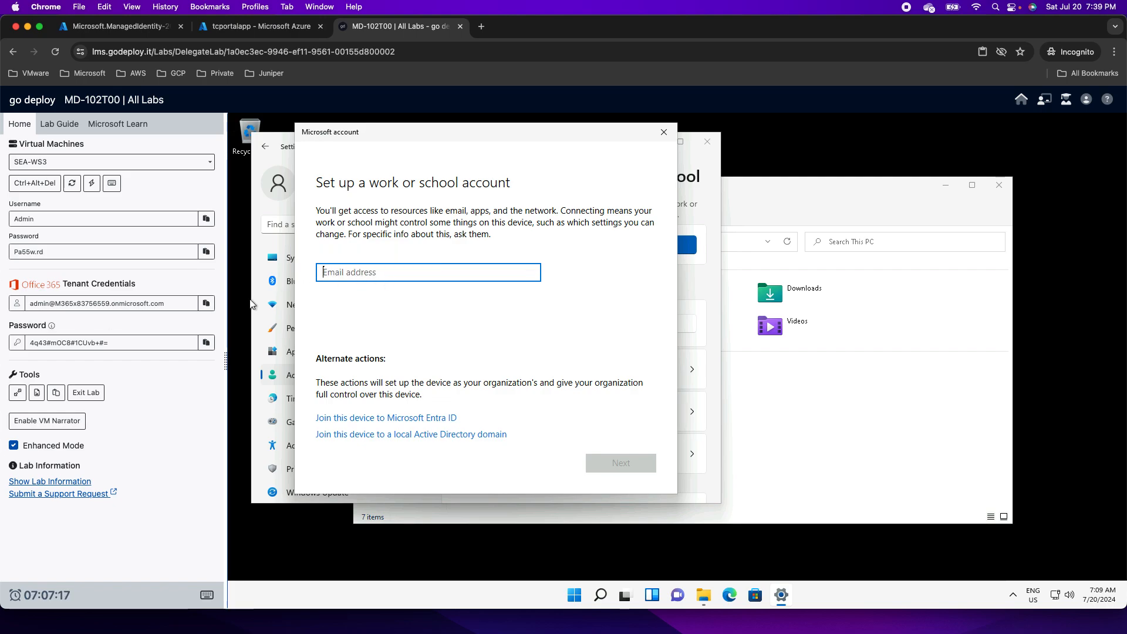
left_click(206, 304)
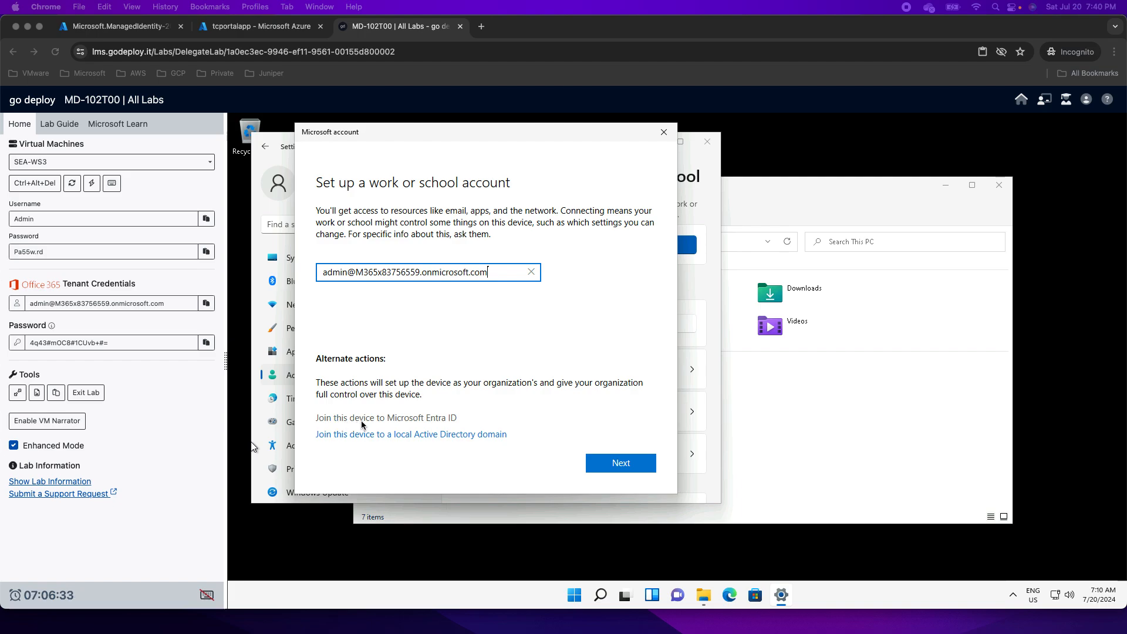
Continue, enter the tenant admin password, and sign in.
left_click(620, 464)
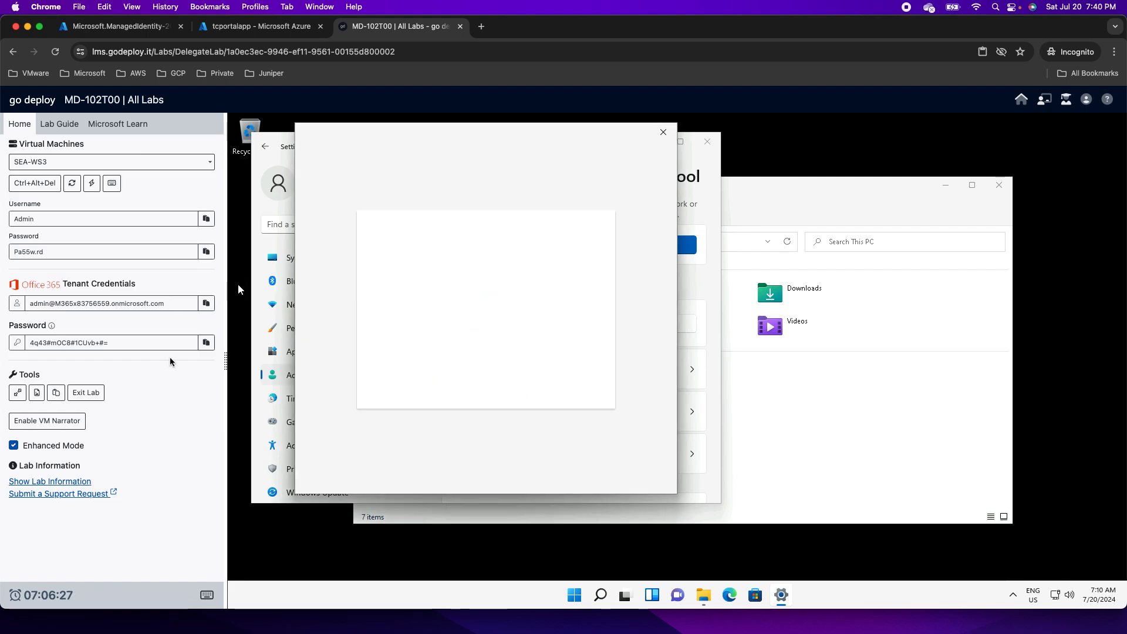
left_click(206, 342)
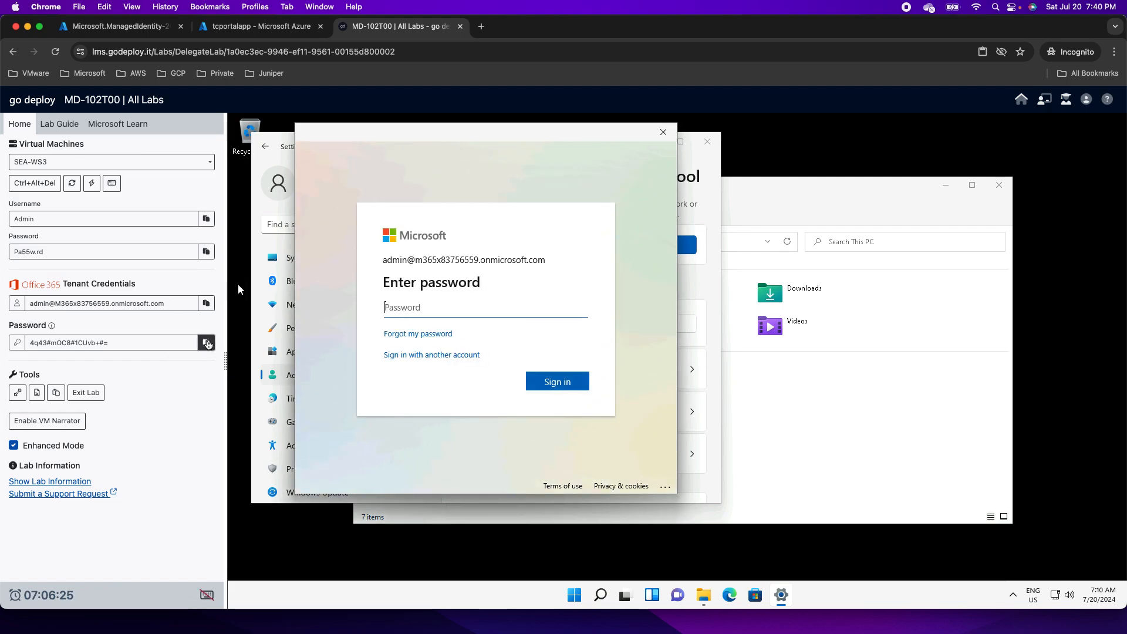
left_click(552, 382)
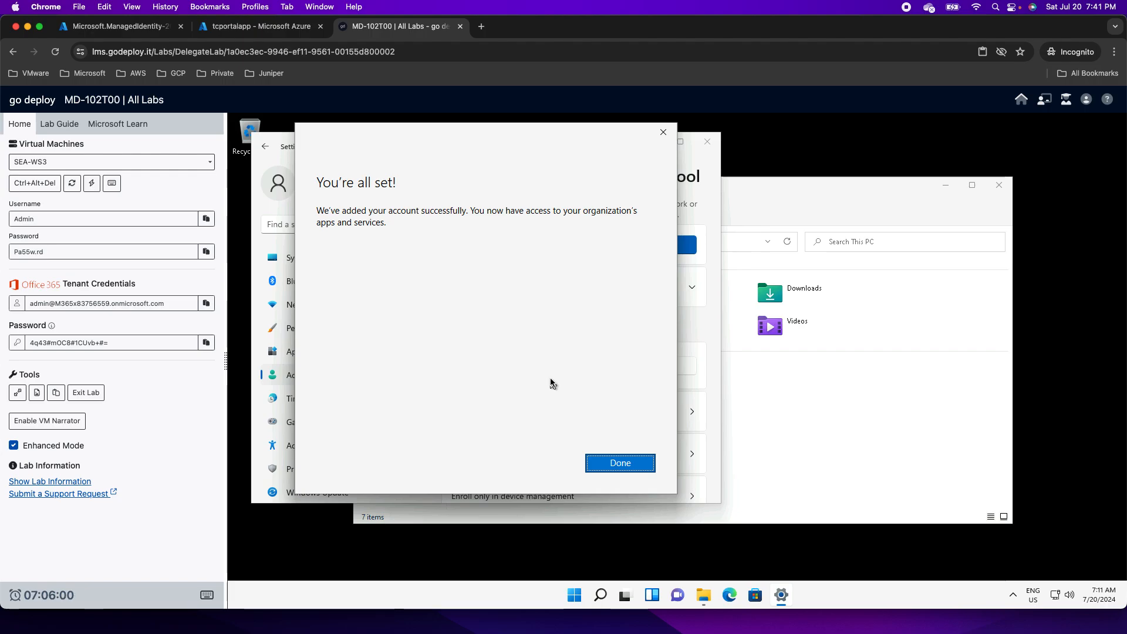
Close the 'You're all set!' confirmation with Done.
left_click(604, 463)
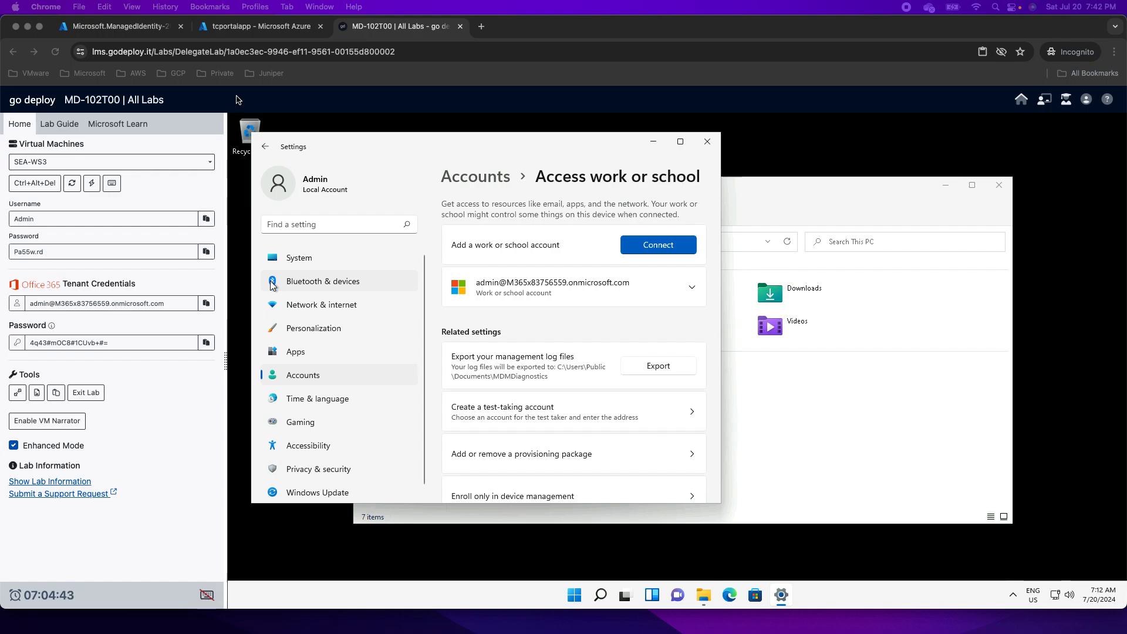
In the admin portal's All groups list, start a new group of type Security.
left_click(150, 32)
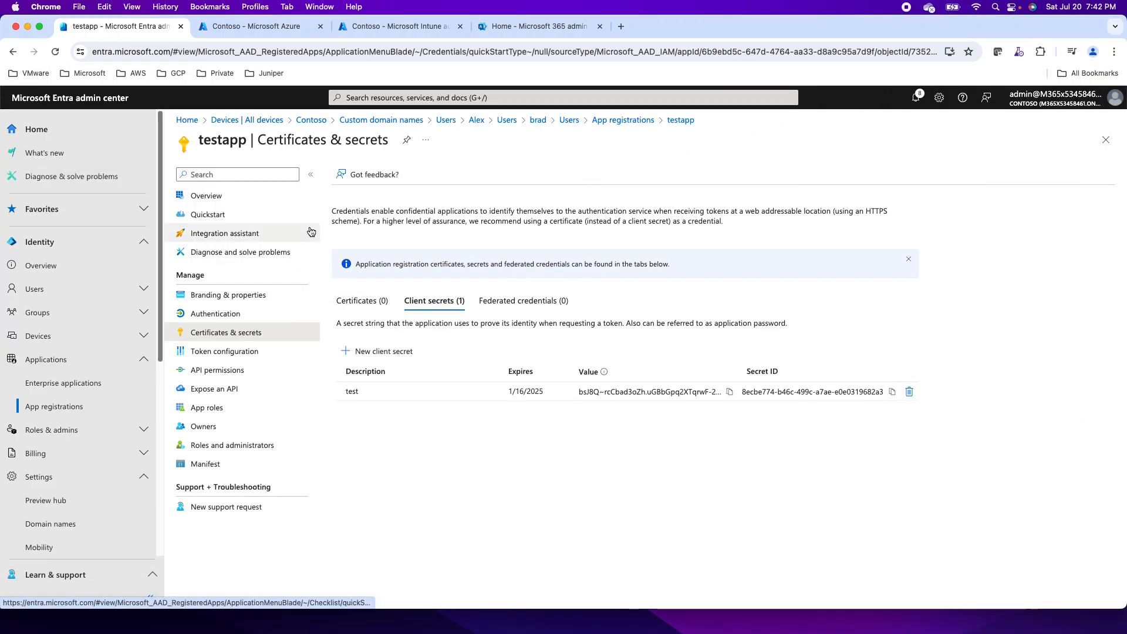
left_click(69, 315)
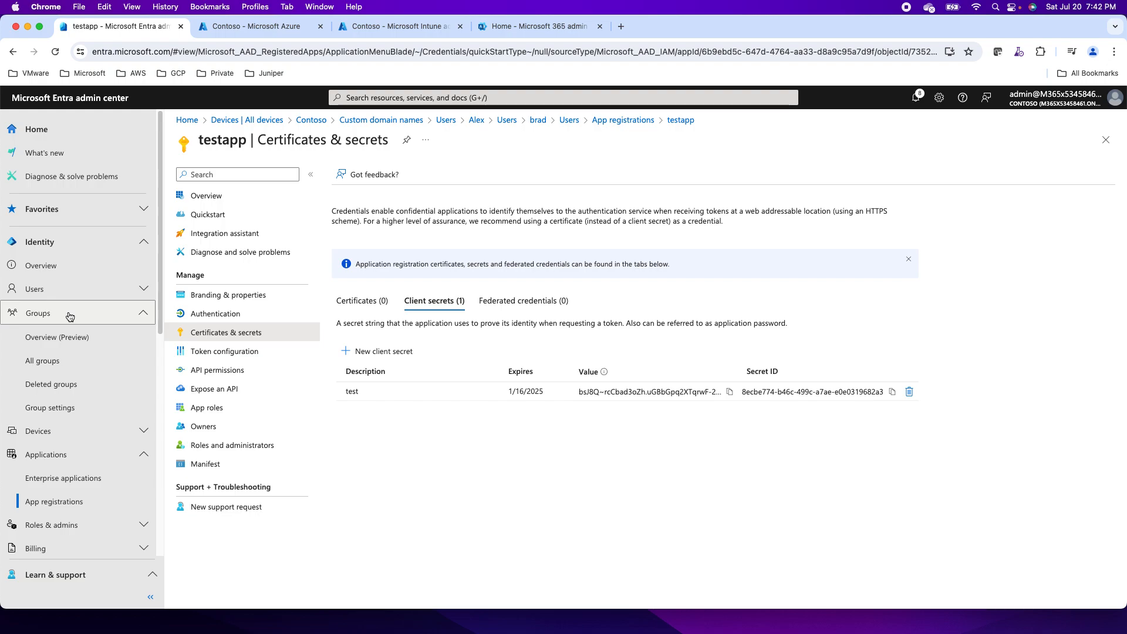
left_click(56, 370)
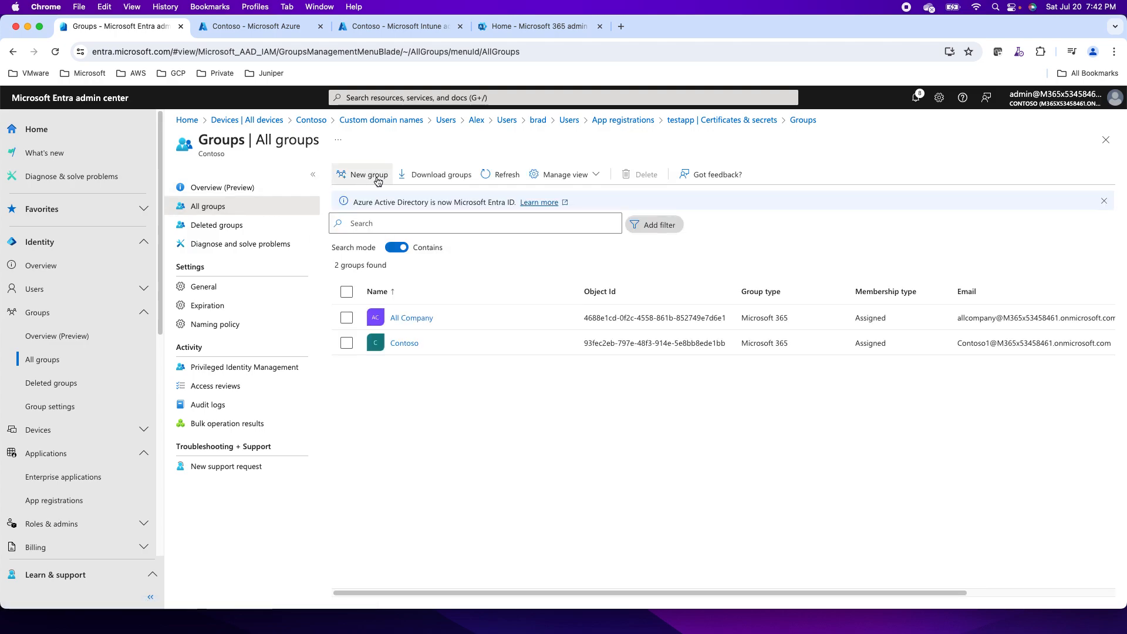
left_click(376, 176)
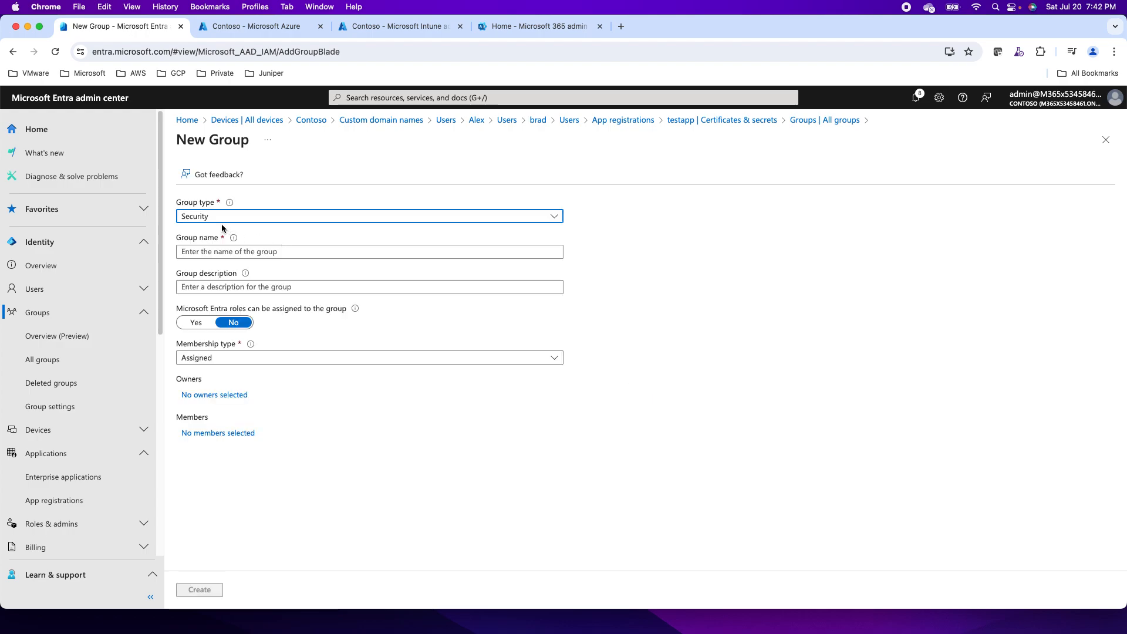
left_click(219, 223)
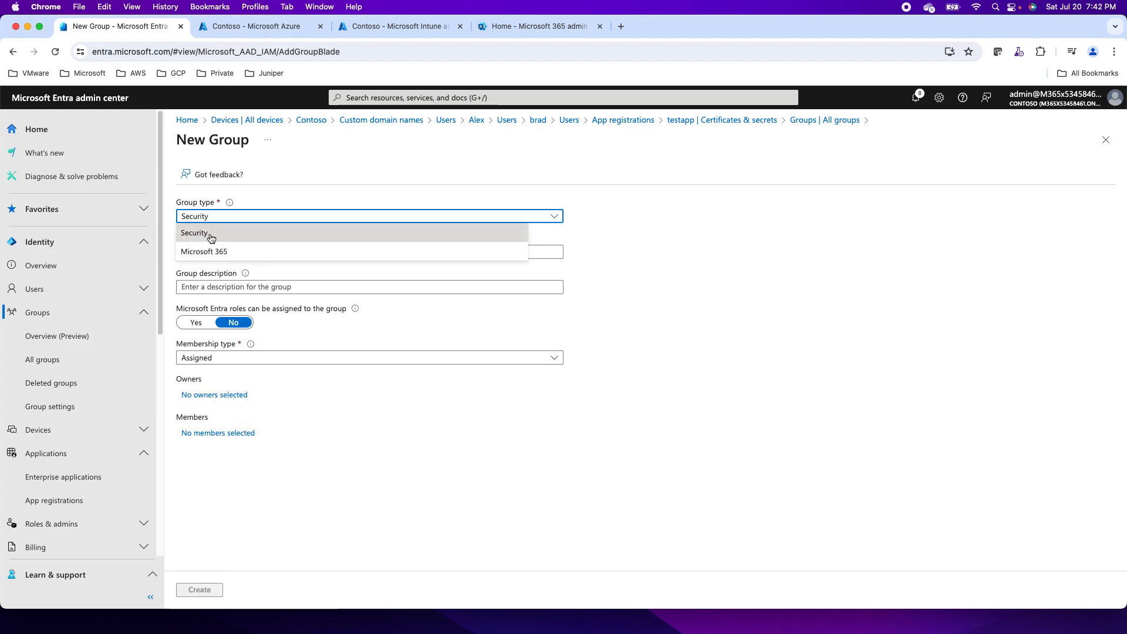
left_click(207, 235)
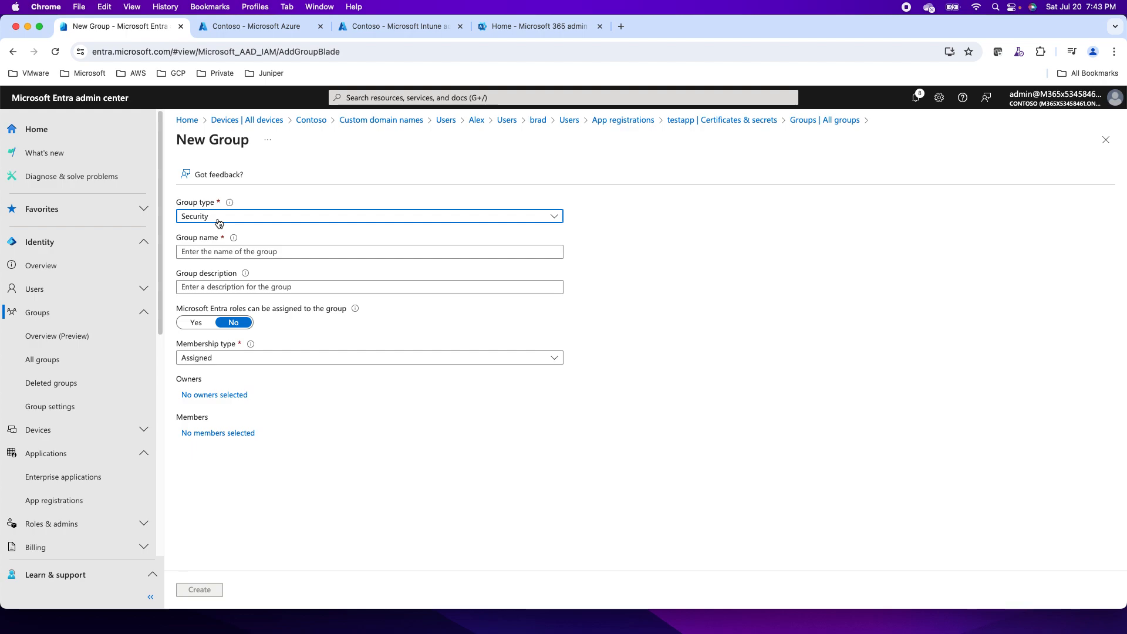
left_click(218, 222)
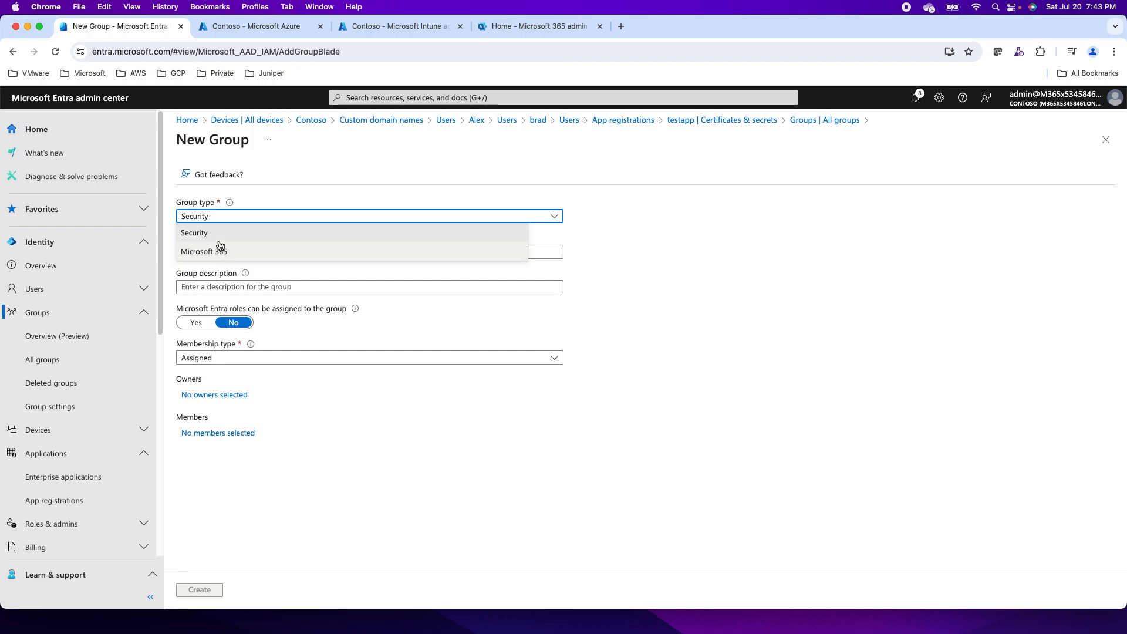
left_click(218, 234)
Name it IT_Test, describe it 'for demo', leave role assignment off, use Dynamic User membership.
left_click(196, 252)
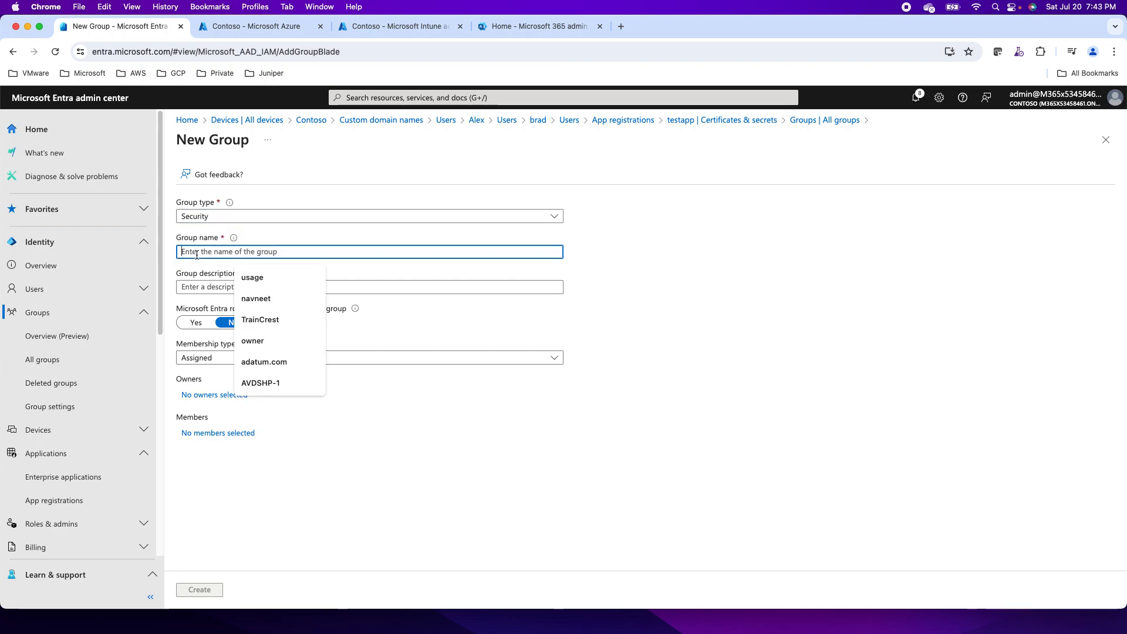
type("IT_Test")
left_click(207, 288)
type("for demo")
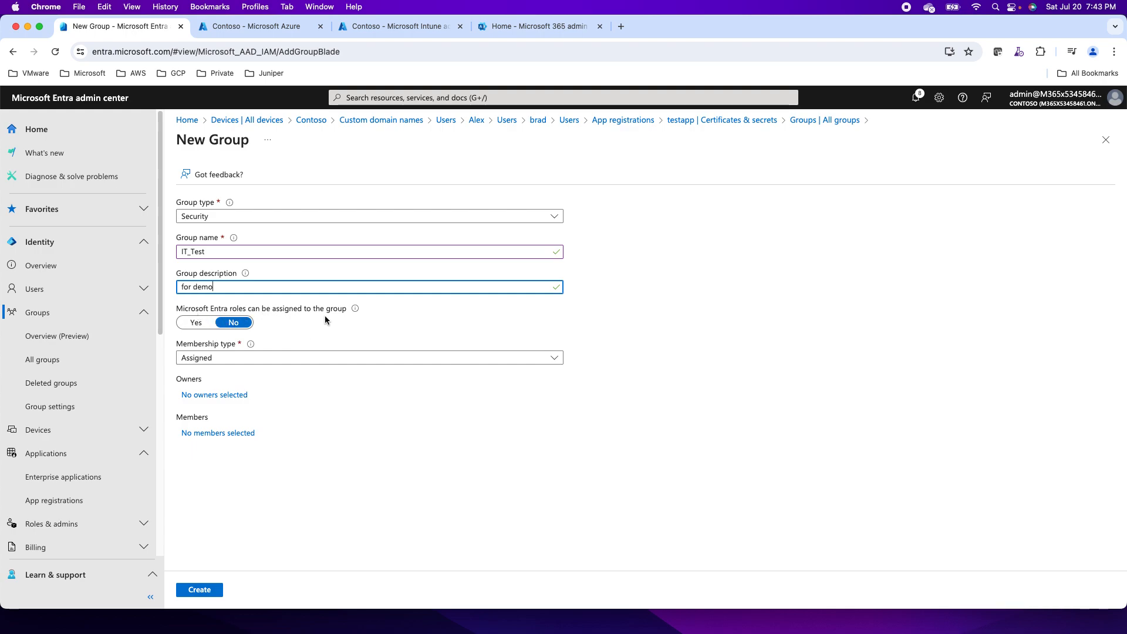
left_click(196, 322)
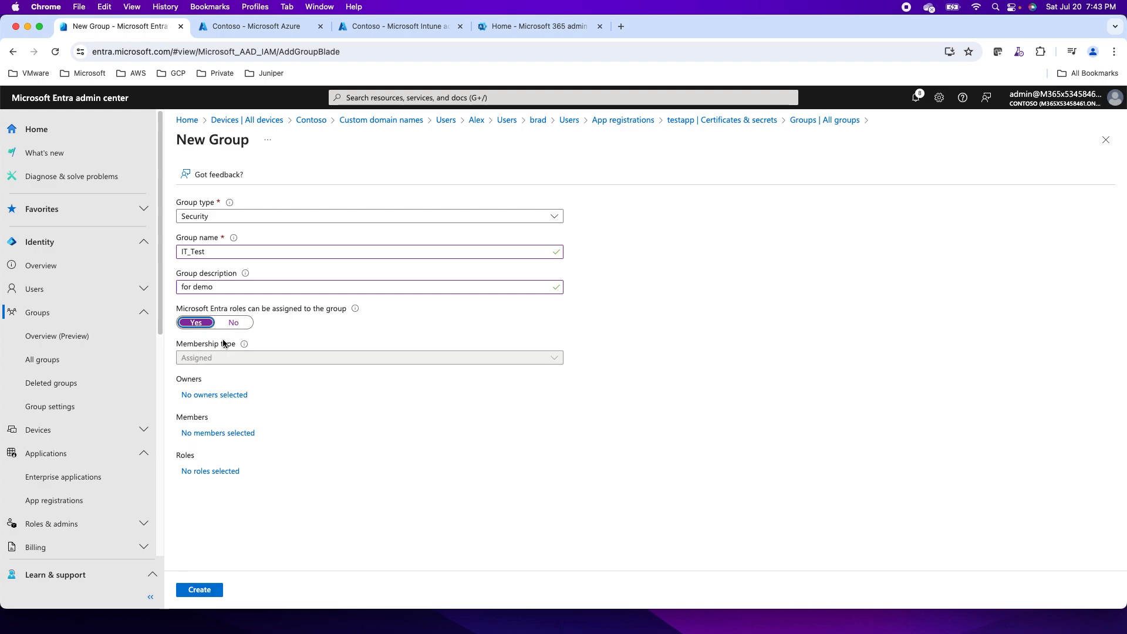
left_click(233, 323)
left_click(226, 362)
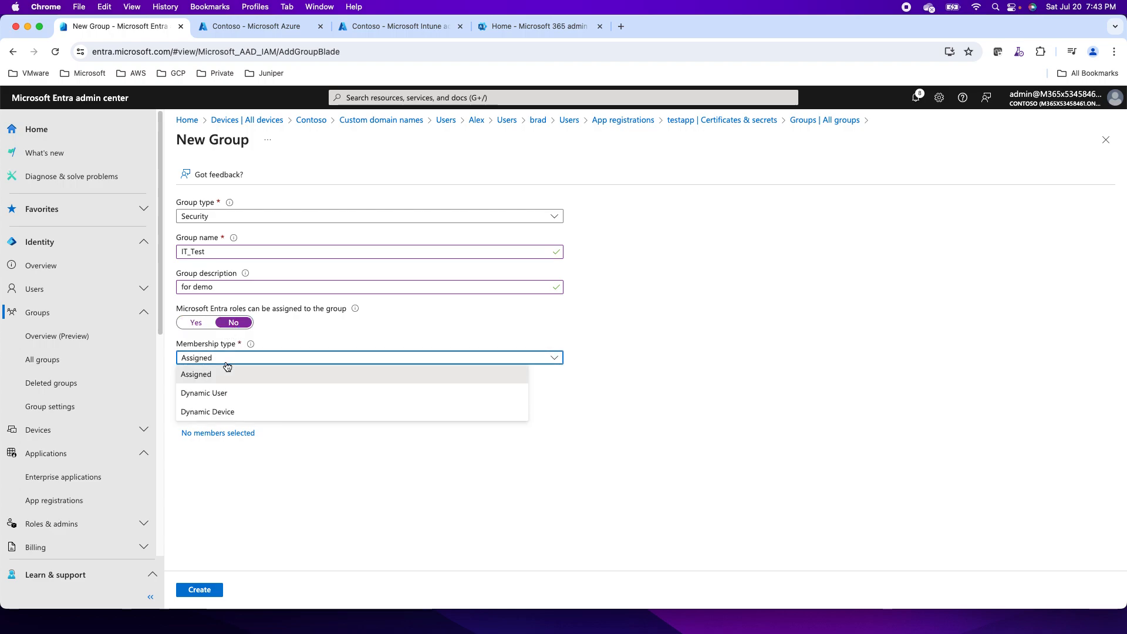
left_click(213, 393)
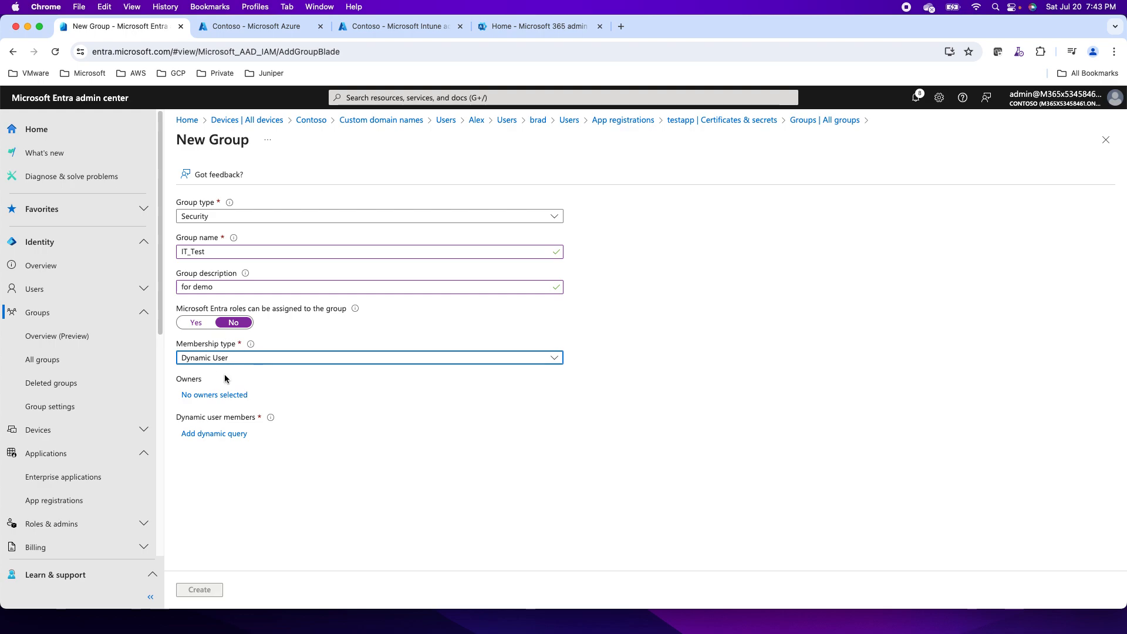
left_click(199, 434)
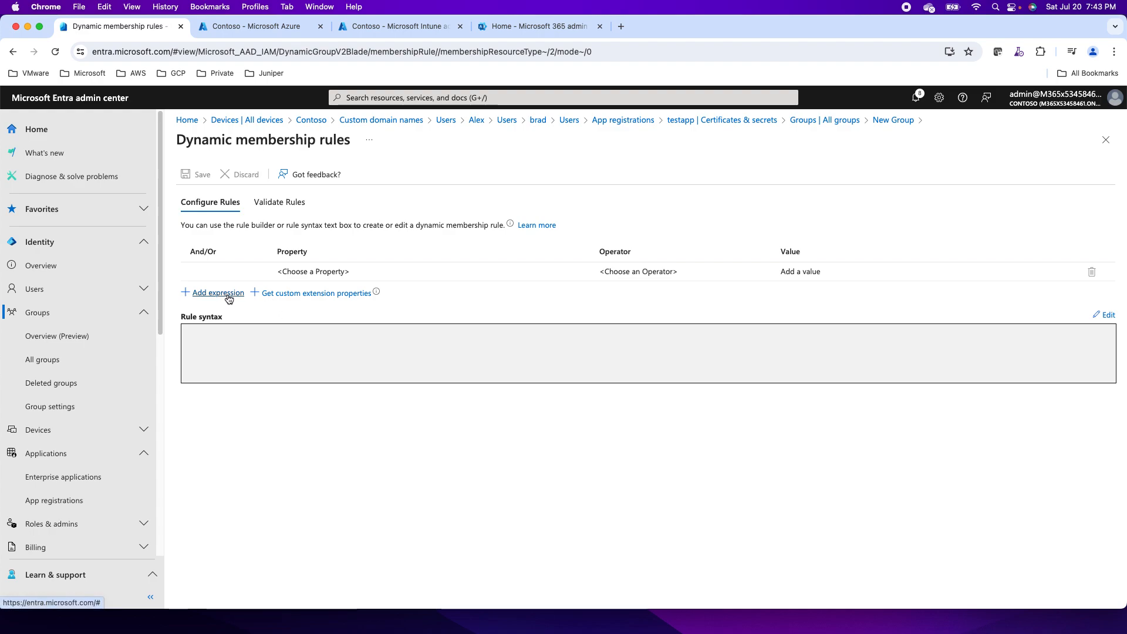
Define the rule: department Equals IT_Test.
left_click(310, 274)
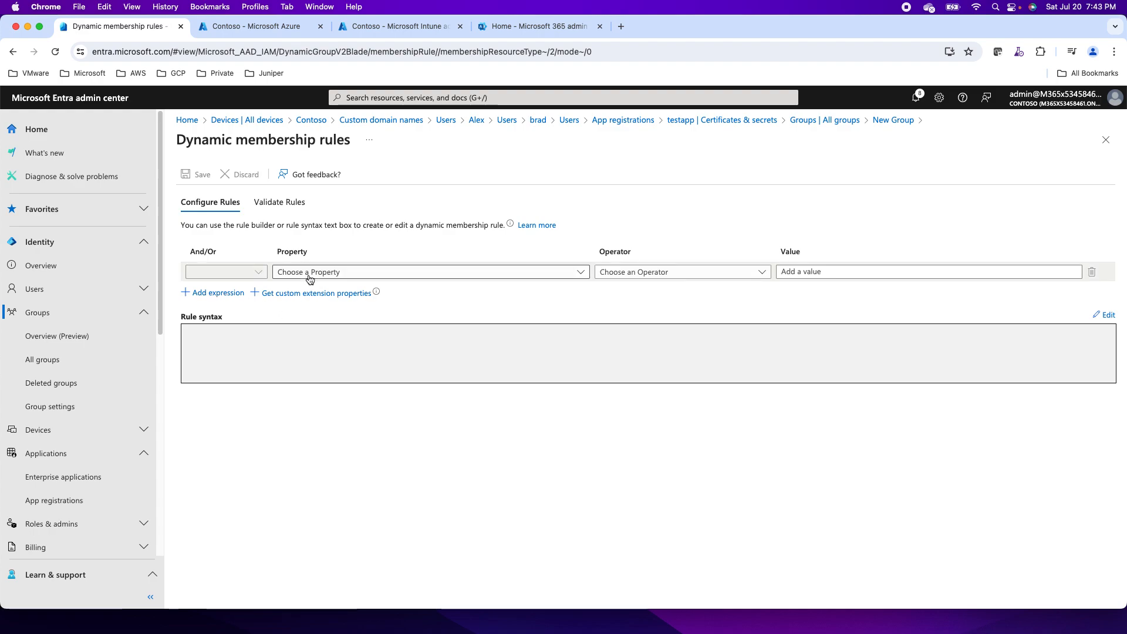
left_click(310, 274)
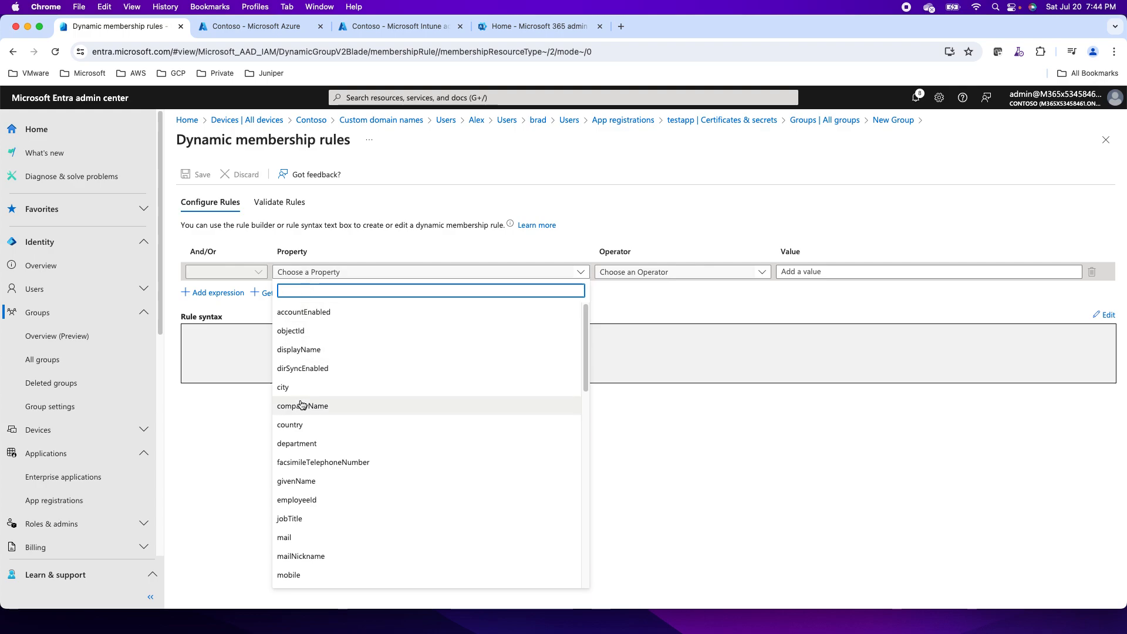
left_click(300, 444)
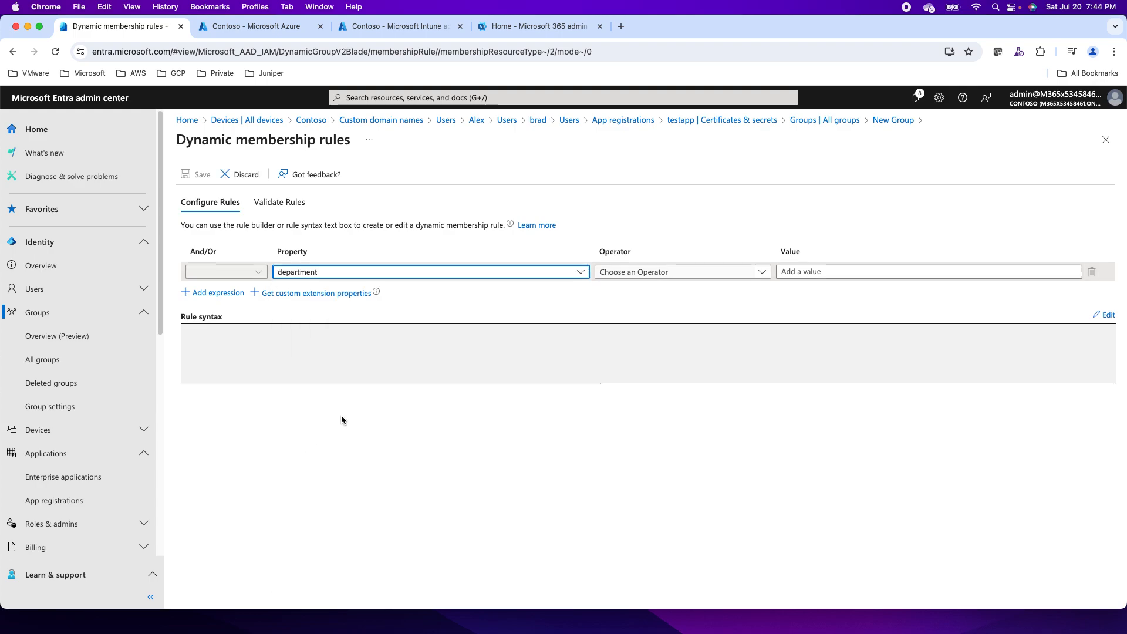
left_click(645, 273)
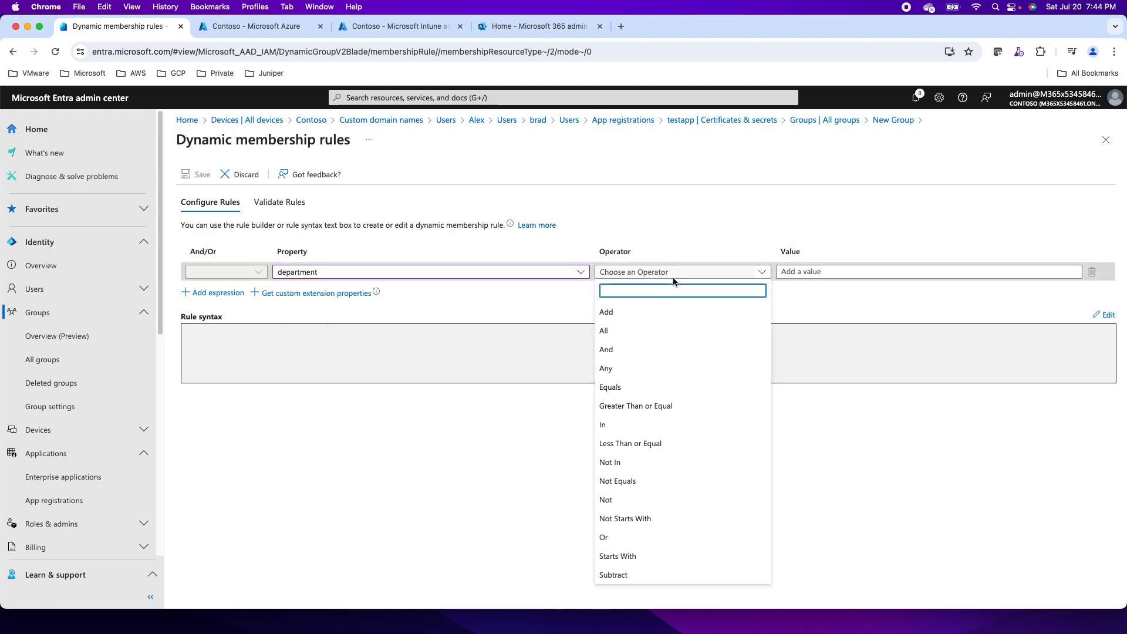
left_click(615, 387)
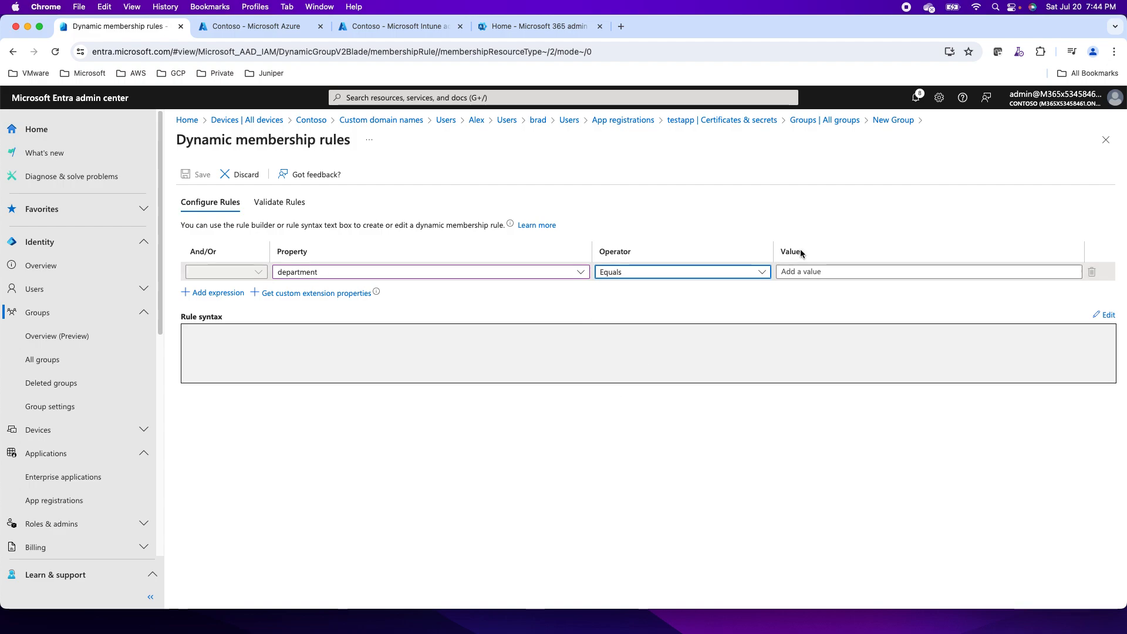
left_click(797, 271)
type("IT")
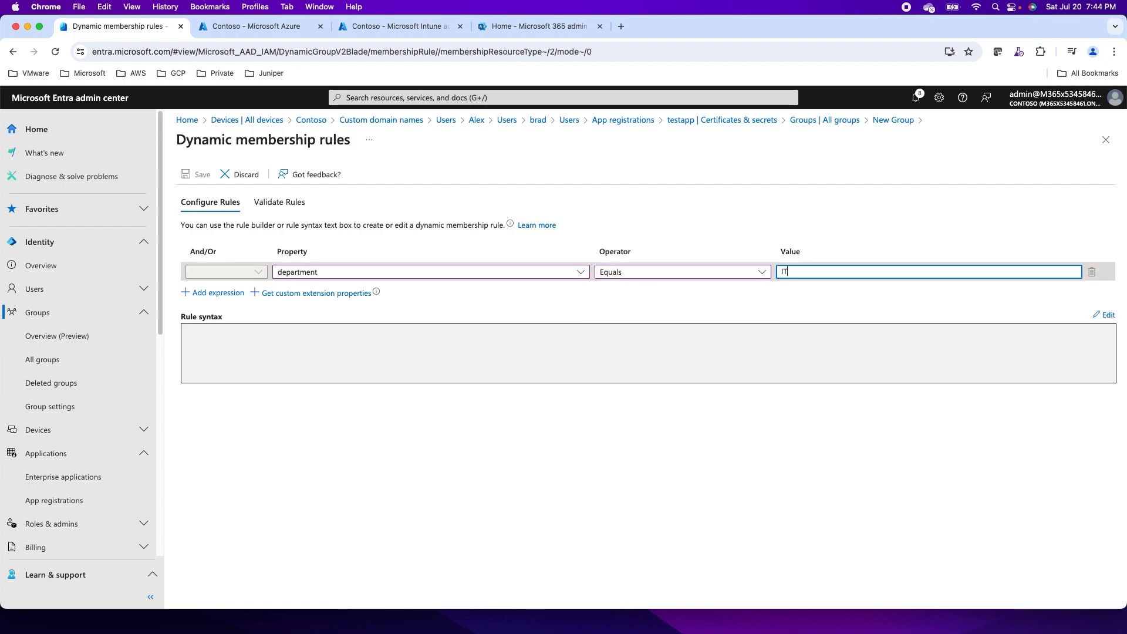
type("_TE")
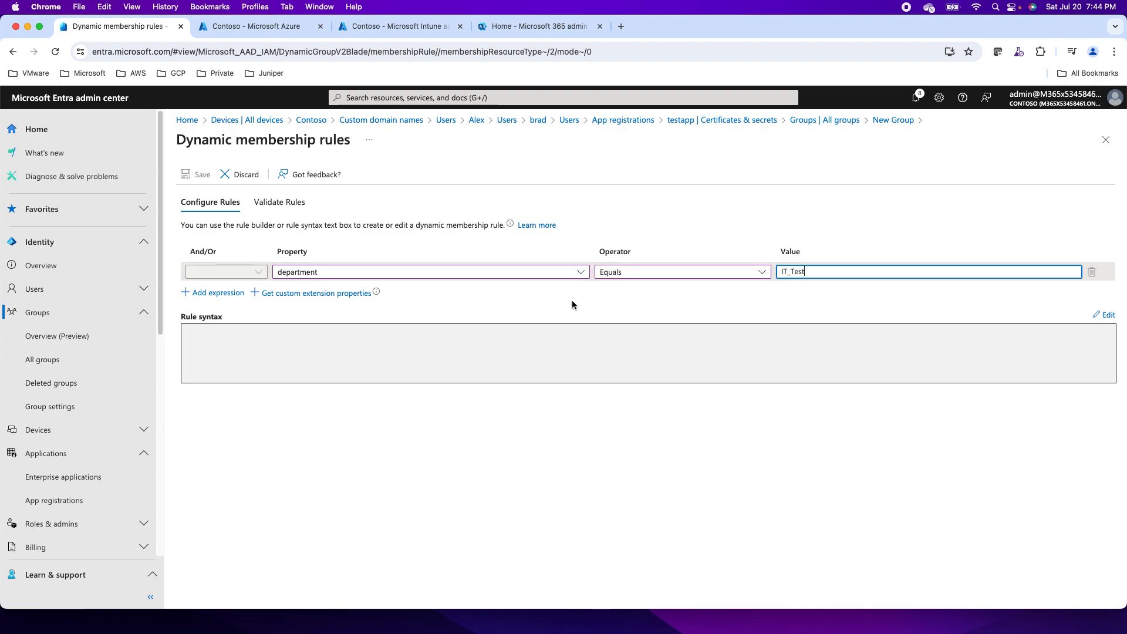
Validate the rule, dismiss the add-users warning, and save it.
left_click(268, 203)
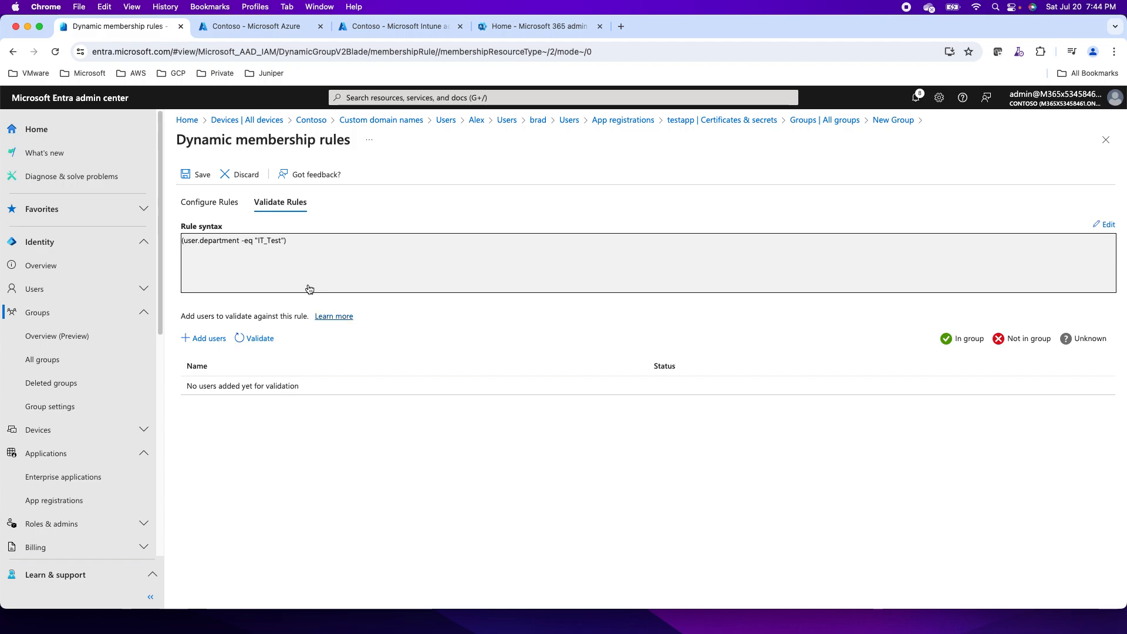
left_click(252, 340)
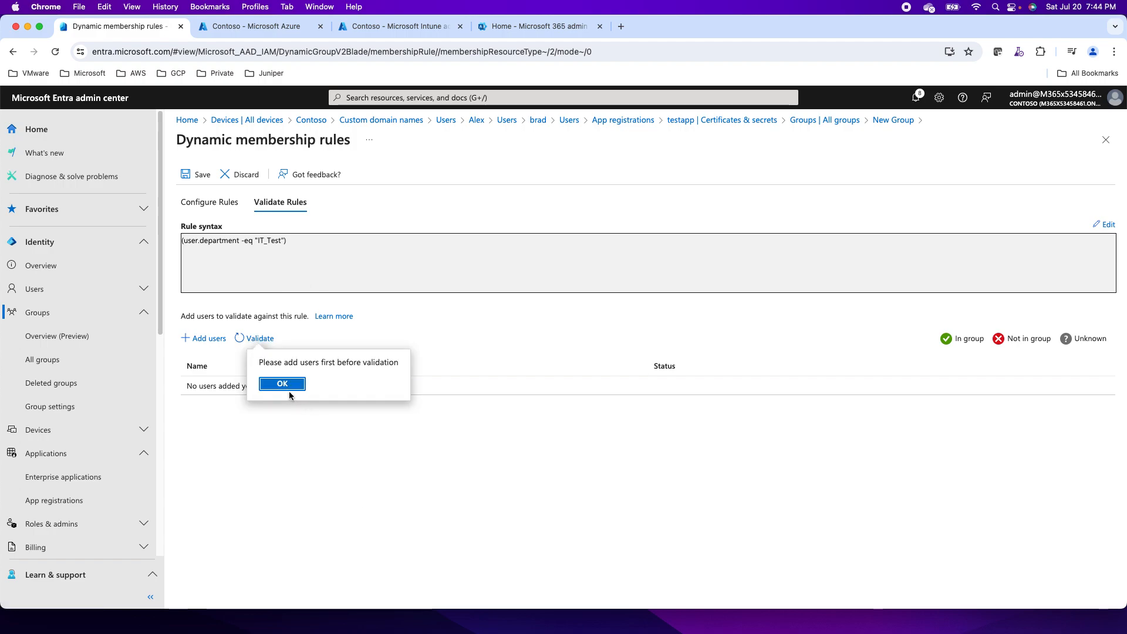
left_click(282, 384)
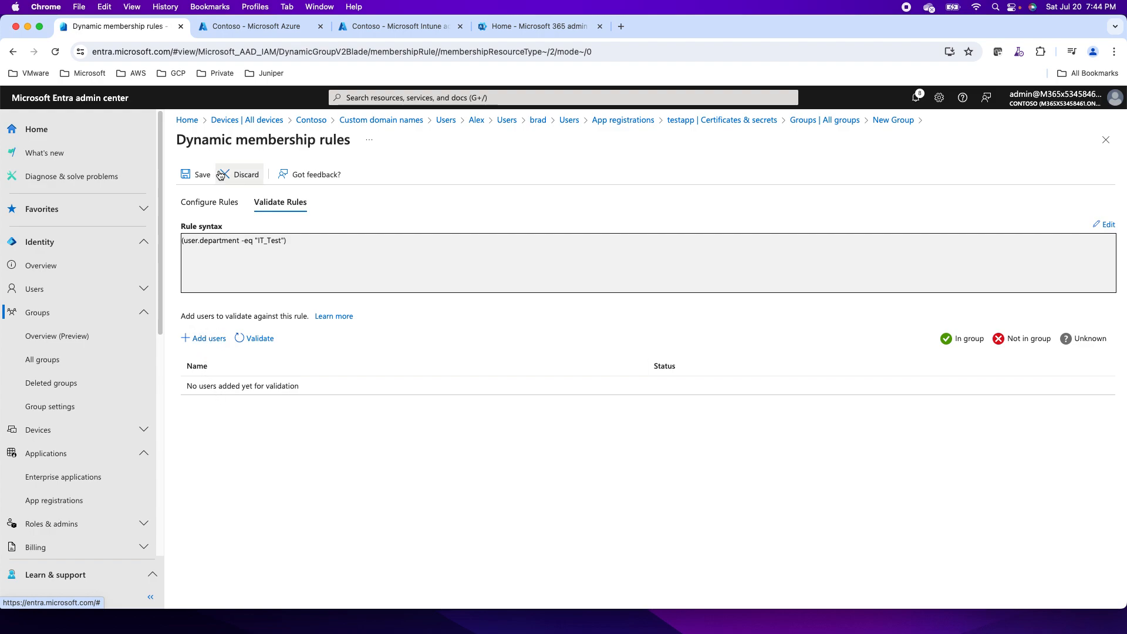
left_click(200, 176)
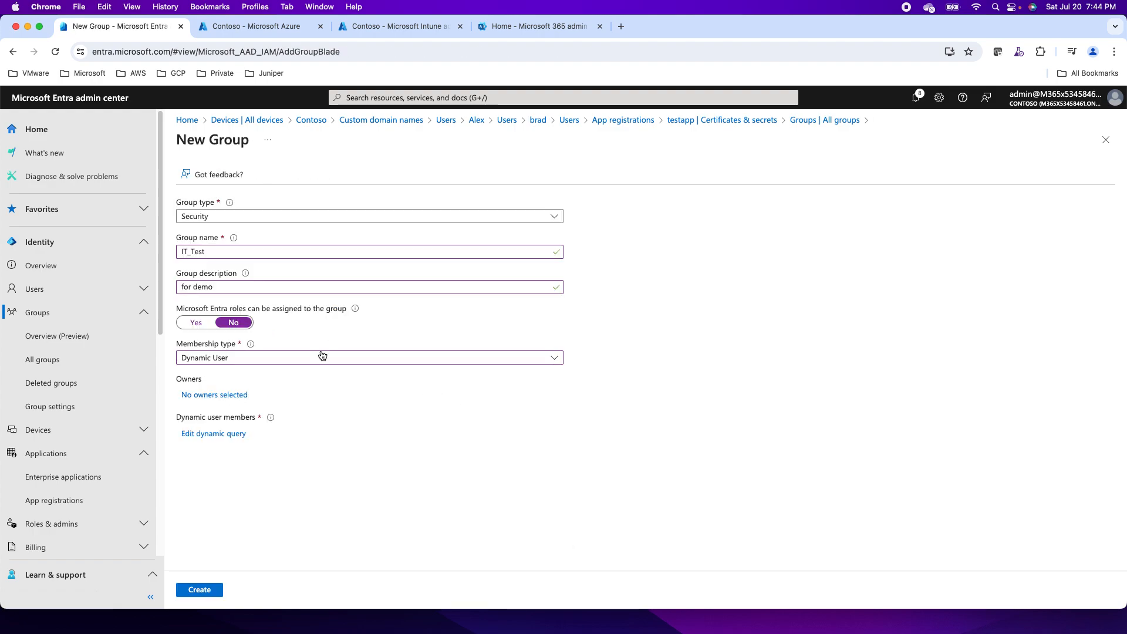
Create the IT_Test group and expand the Users section in navigation.
left_click(204, 589)
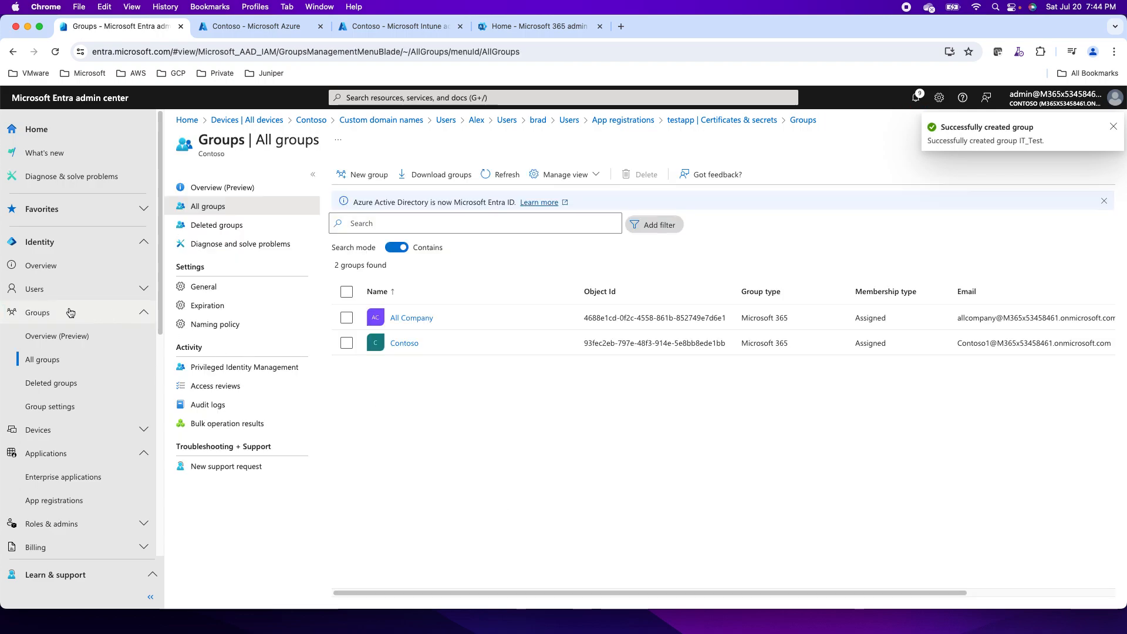
left_click(35, 289)
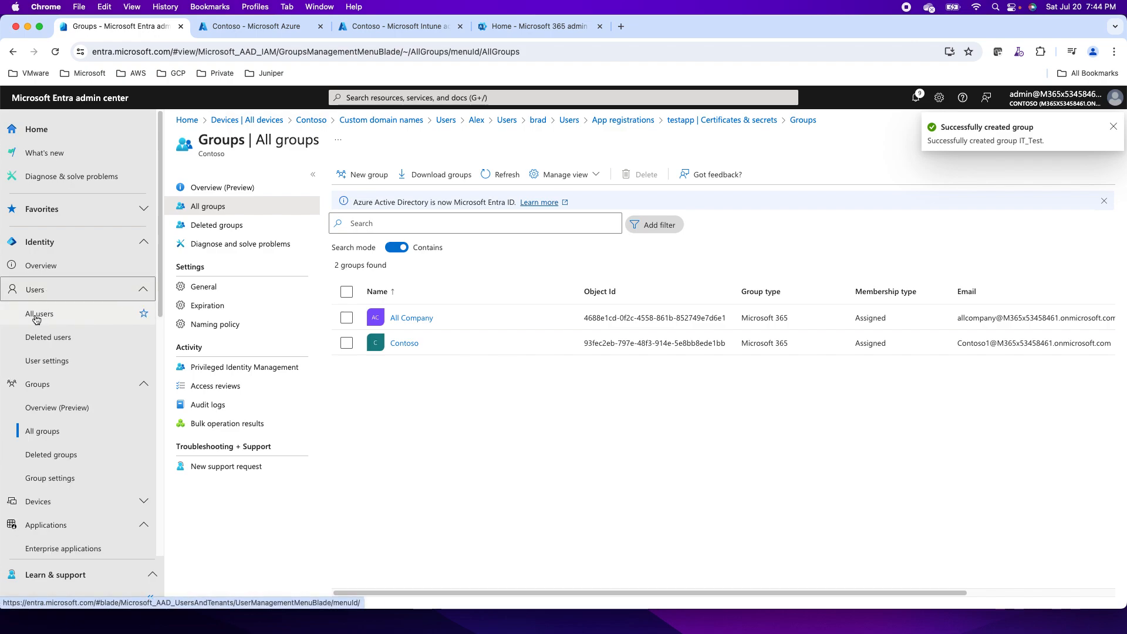
Set the invited user's Job Information Department to IT_Test and save.
left_click(35, 317)
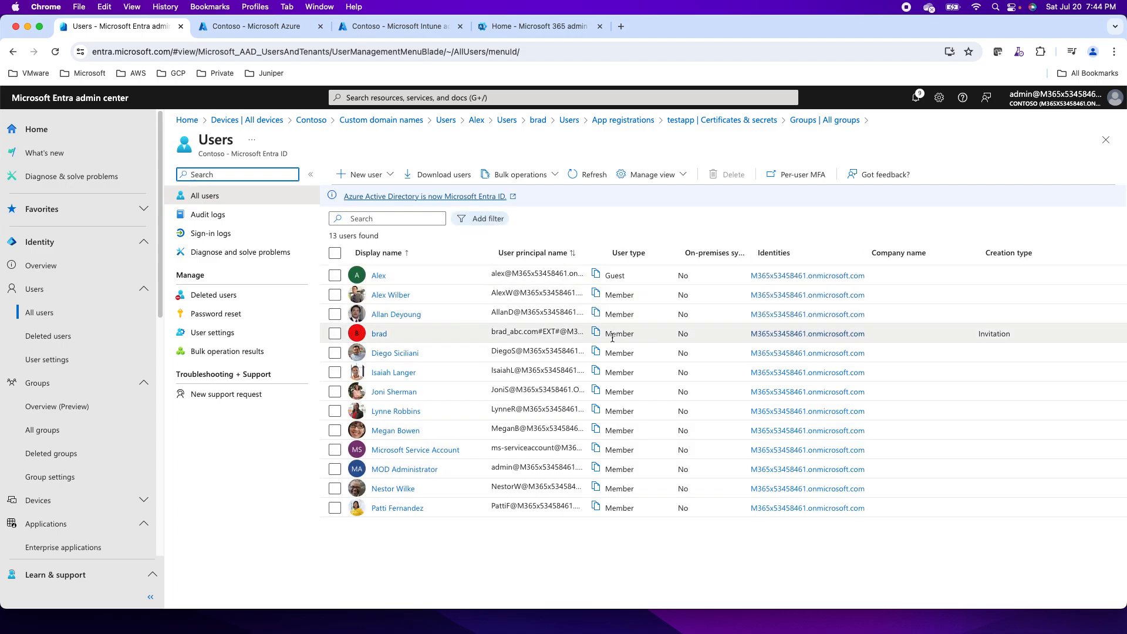
left_click(379, 334)
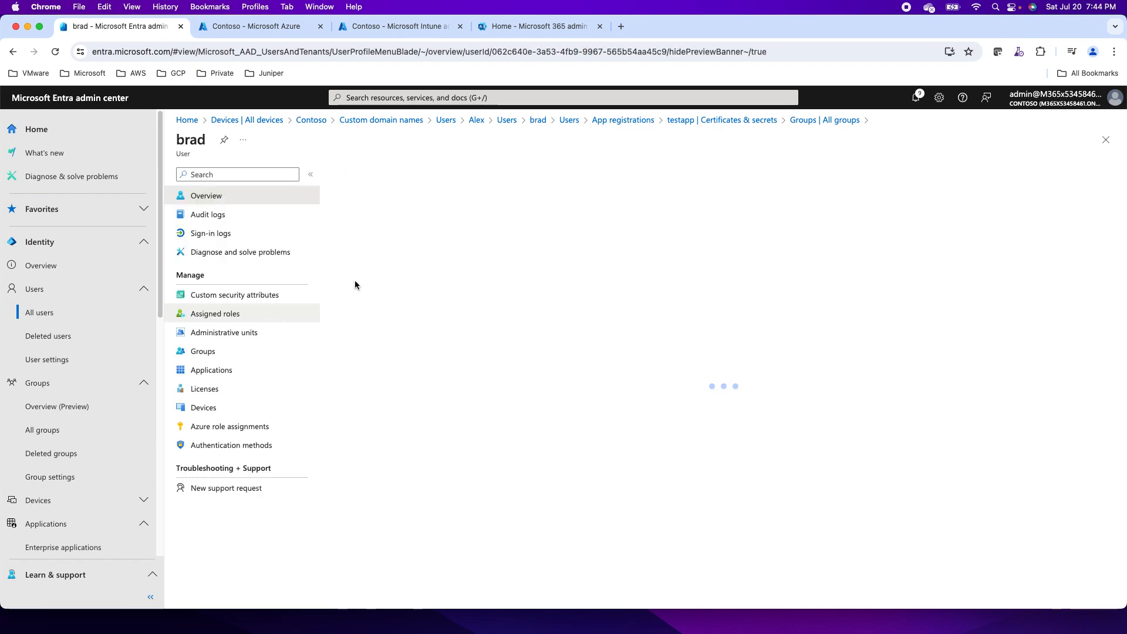
left_click(381, 180)
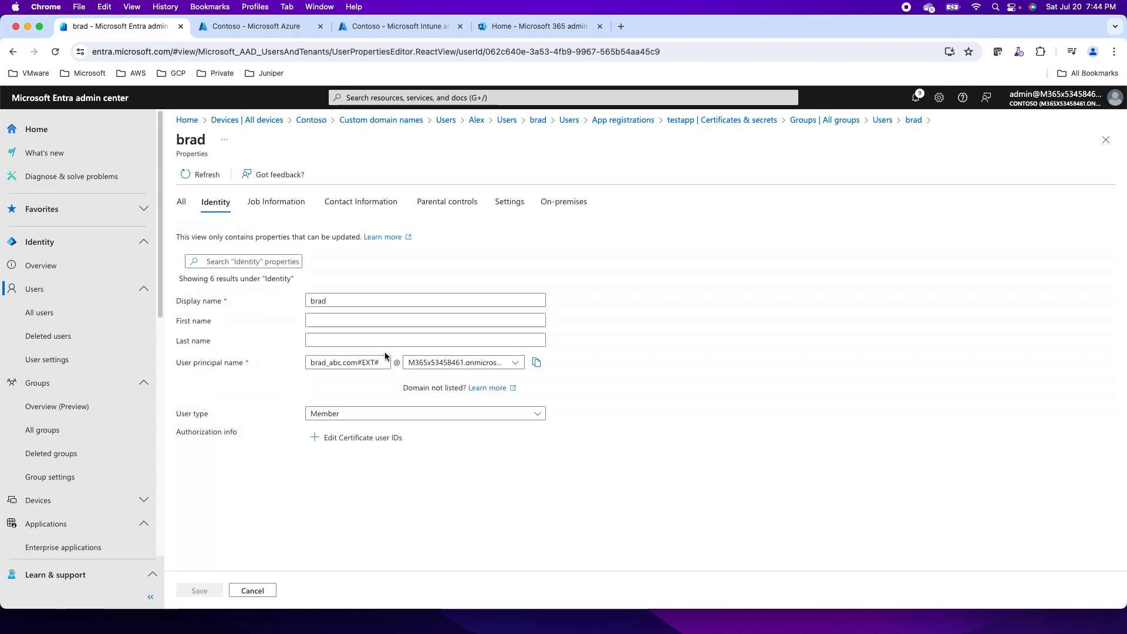
left_click(271, 205)
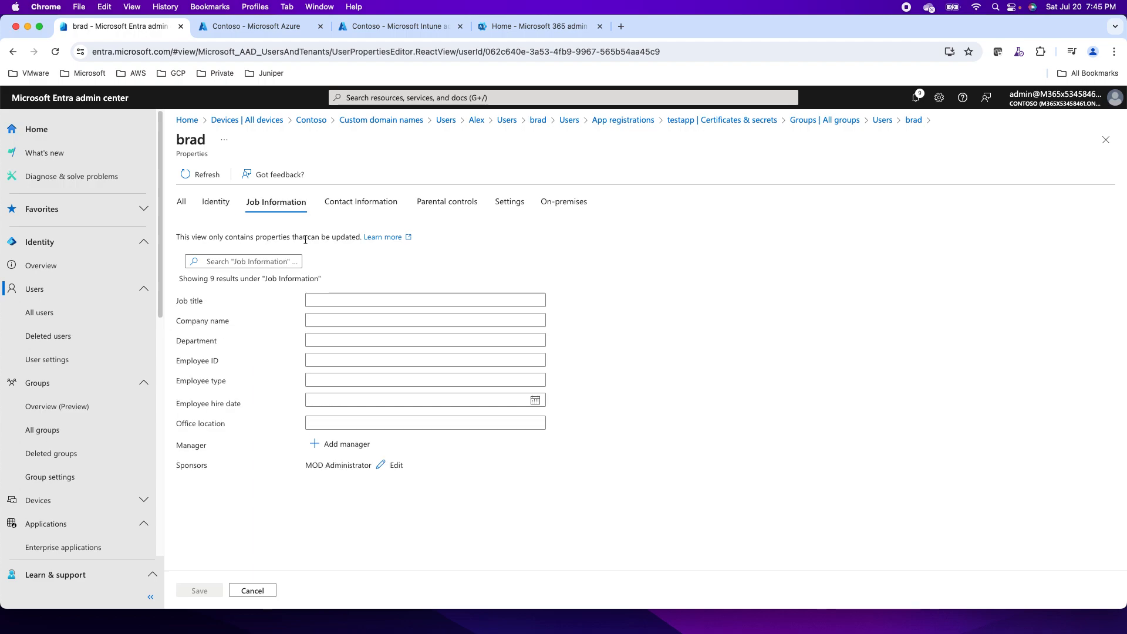
left_click(315, 341)
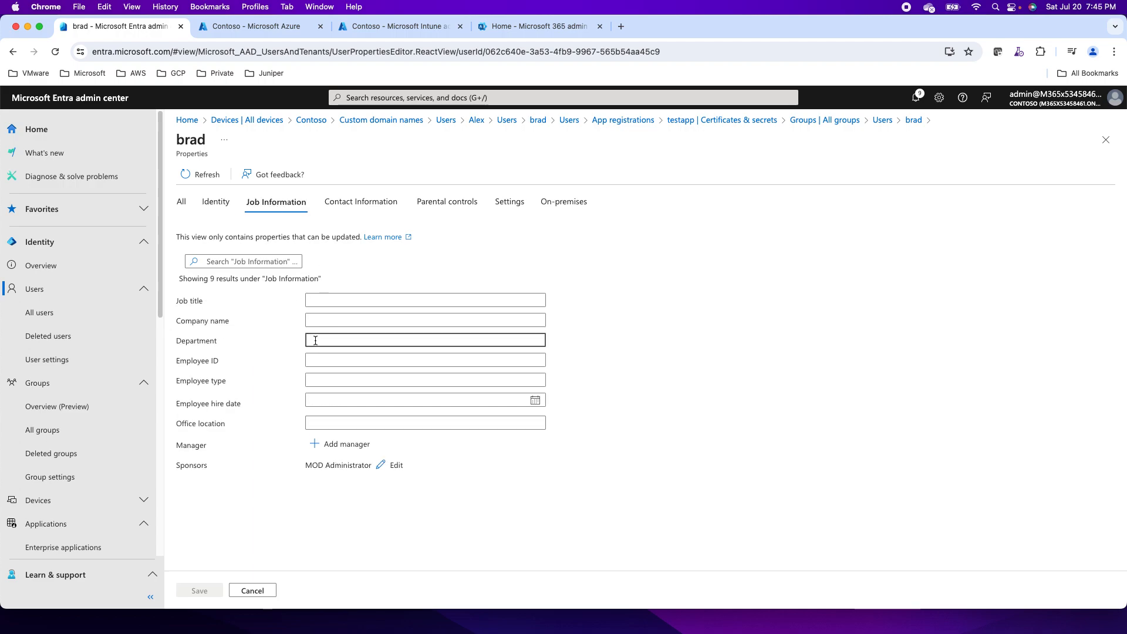
type("IT_Test")
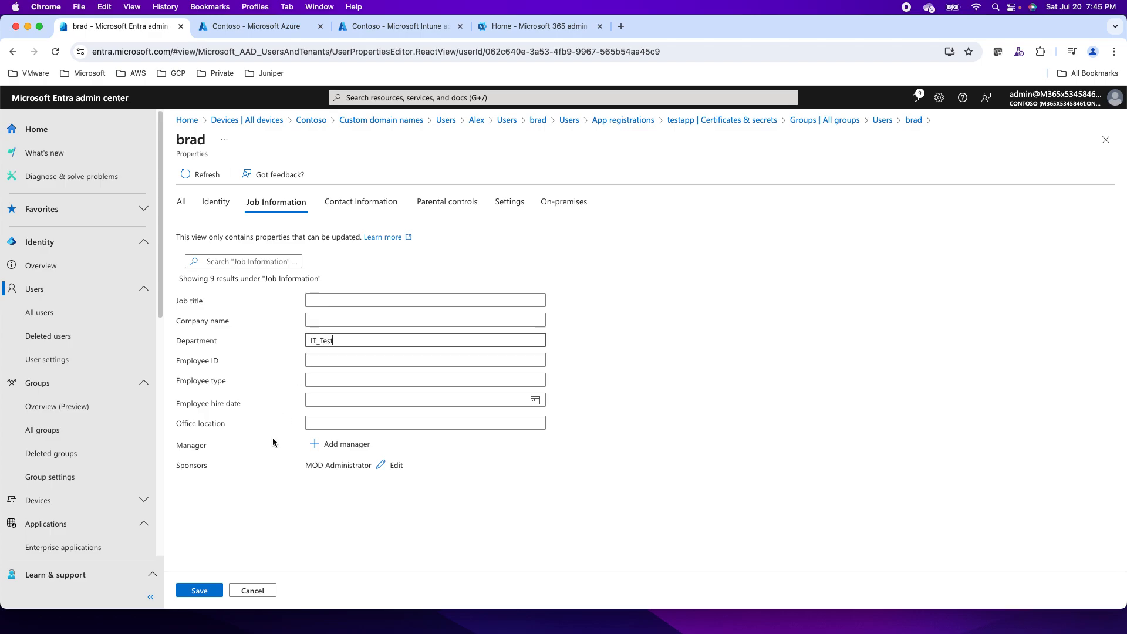
left_click(199, 590)
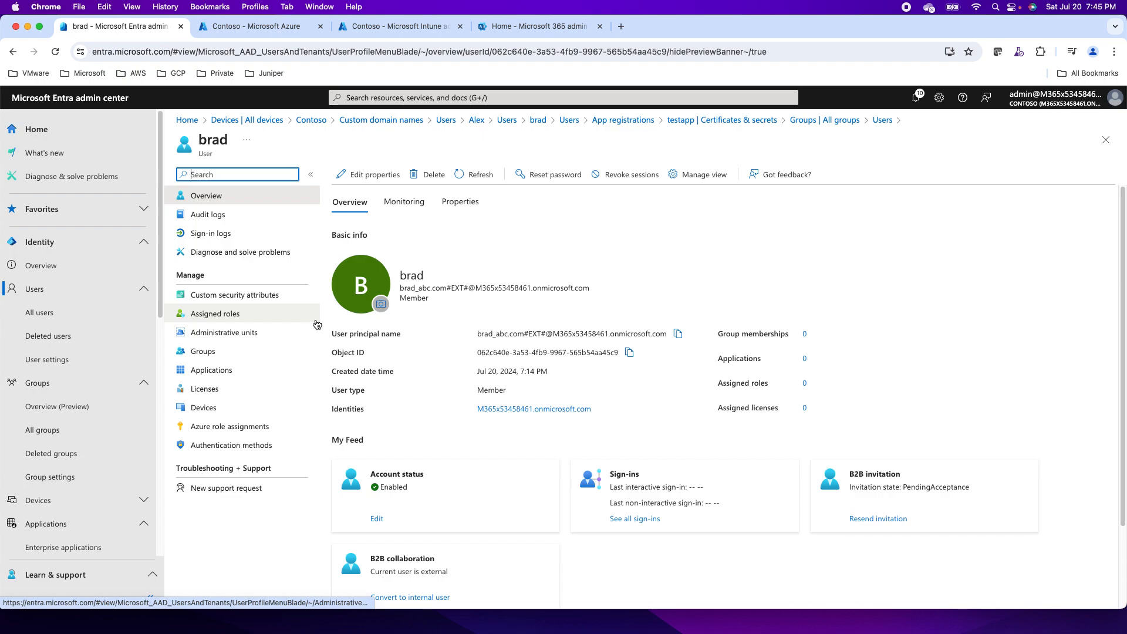
Open the IT_Test group's Members list from All groups and refresh it.
left_click(57, 385)
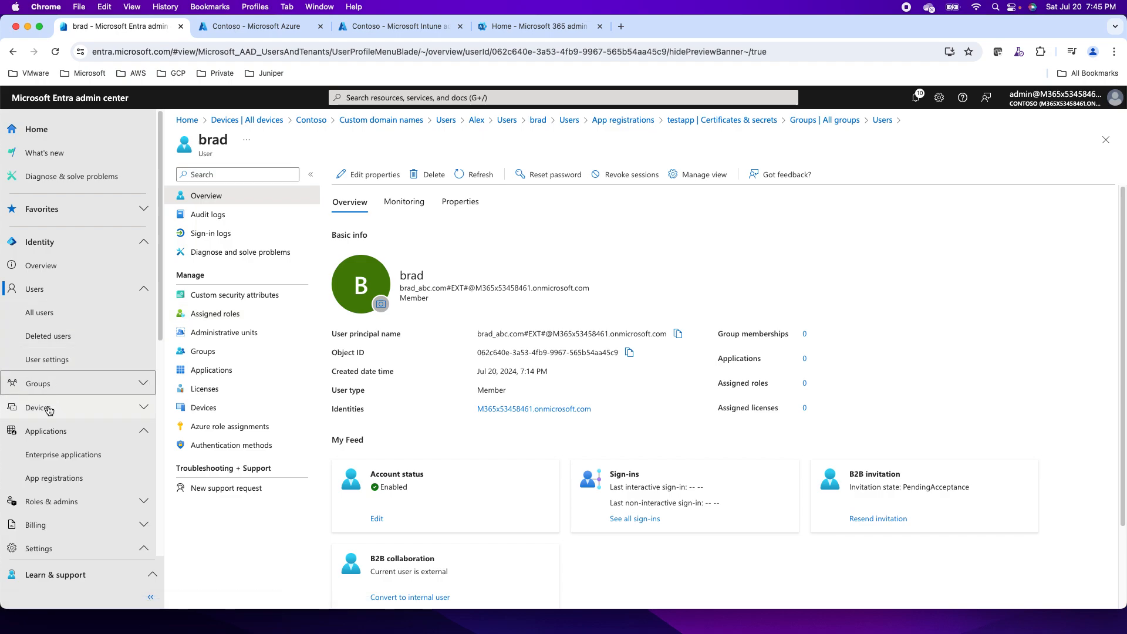
left_click(59, 384)
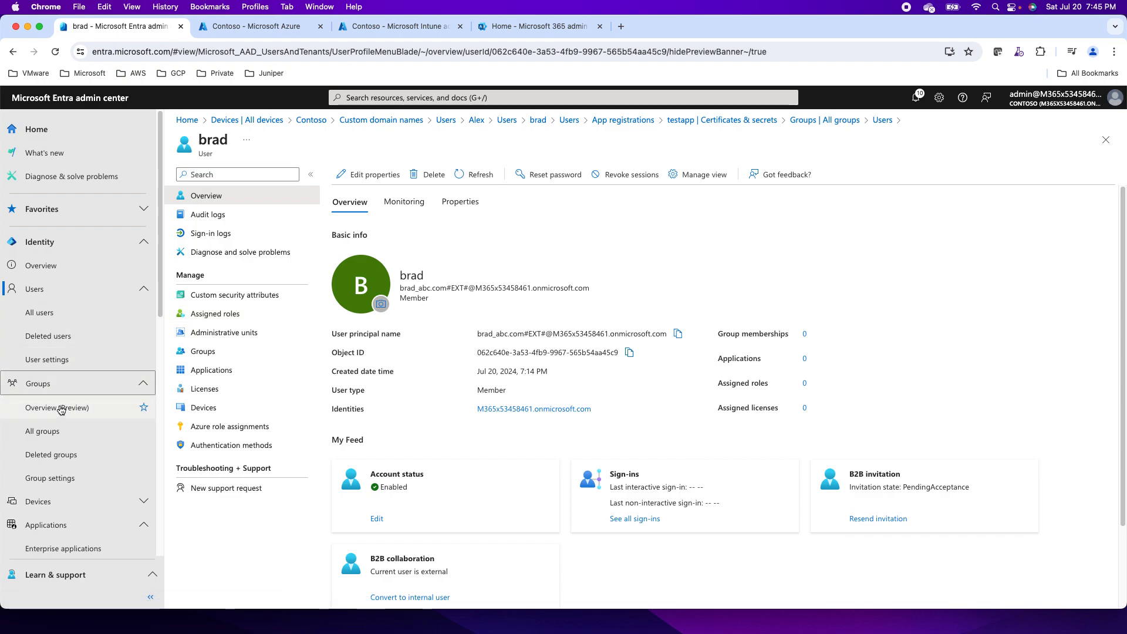
left_click(44, 431)
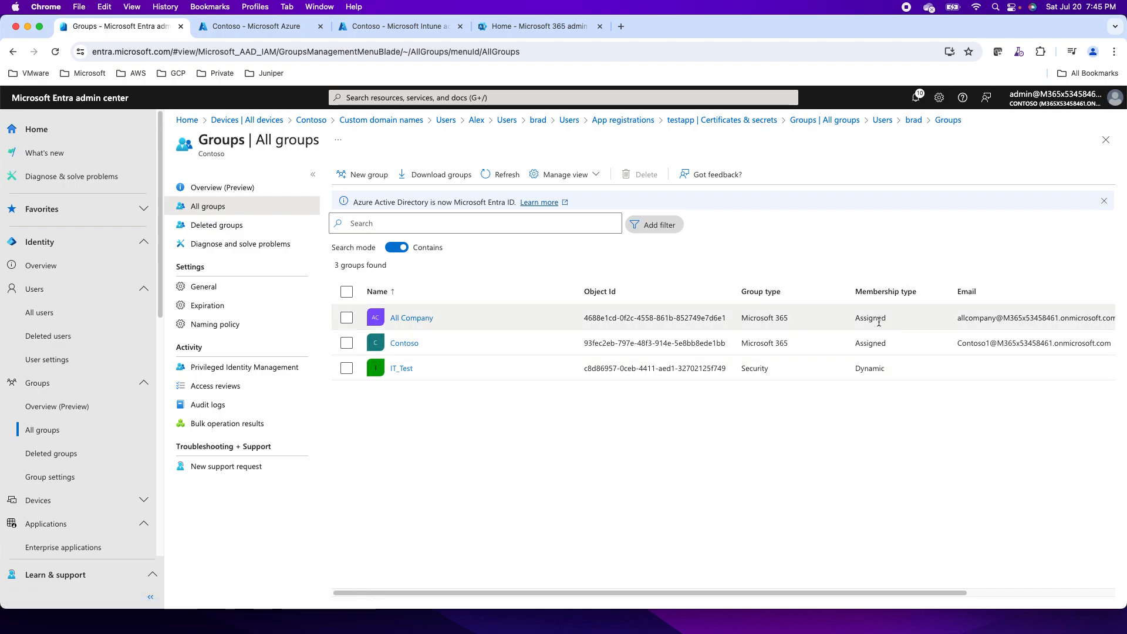
left_click(402, 370)
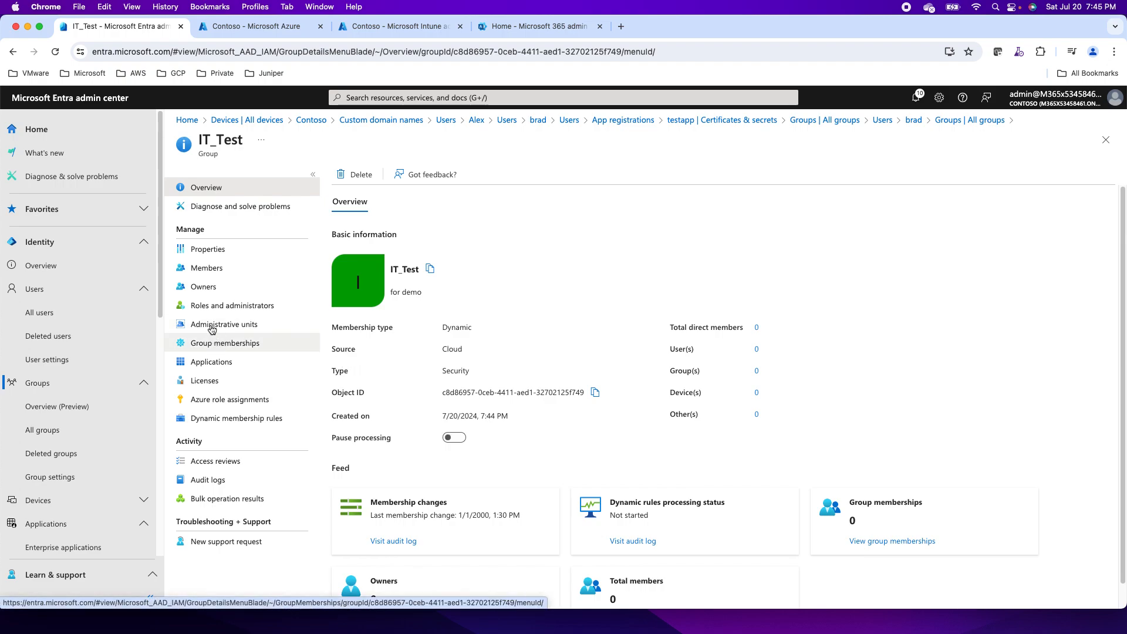
left_click(206, 270)
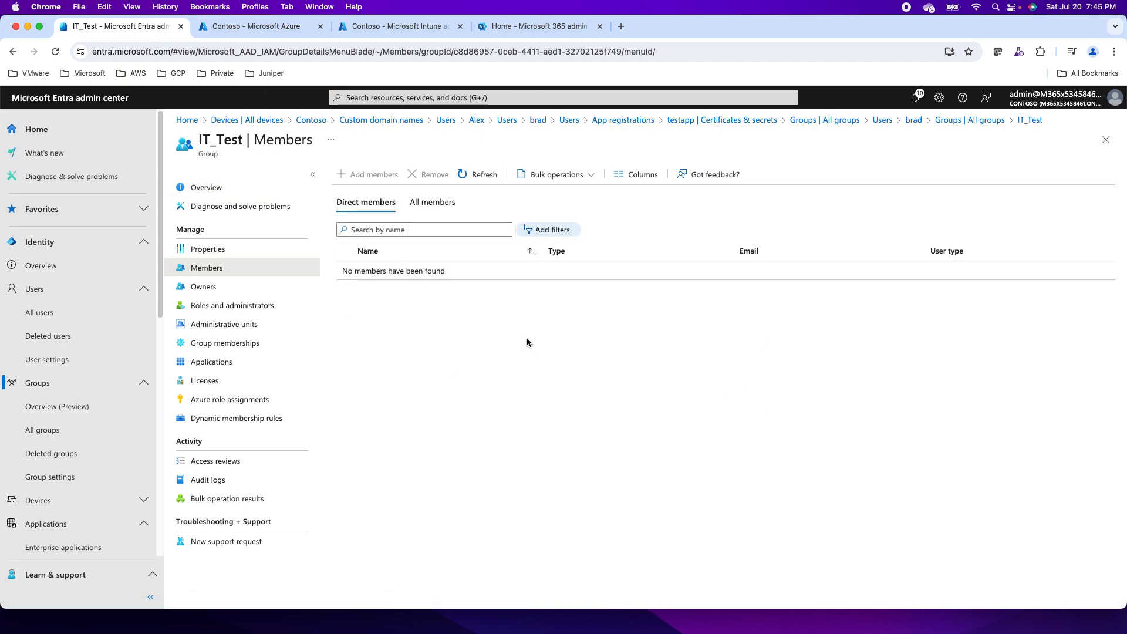
left_click(486, 176)
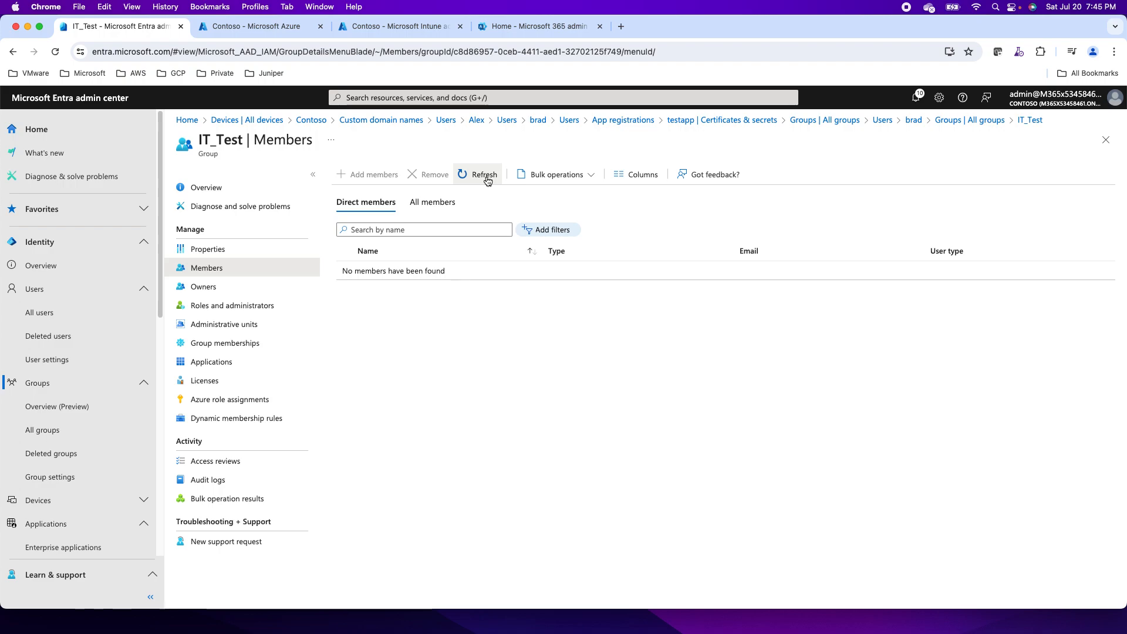